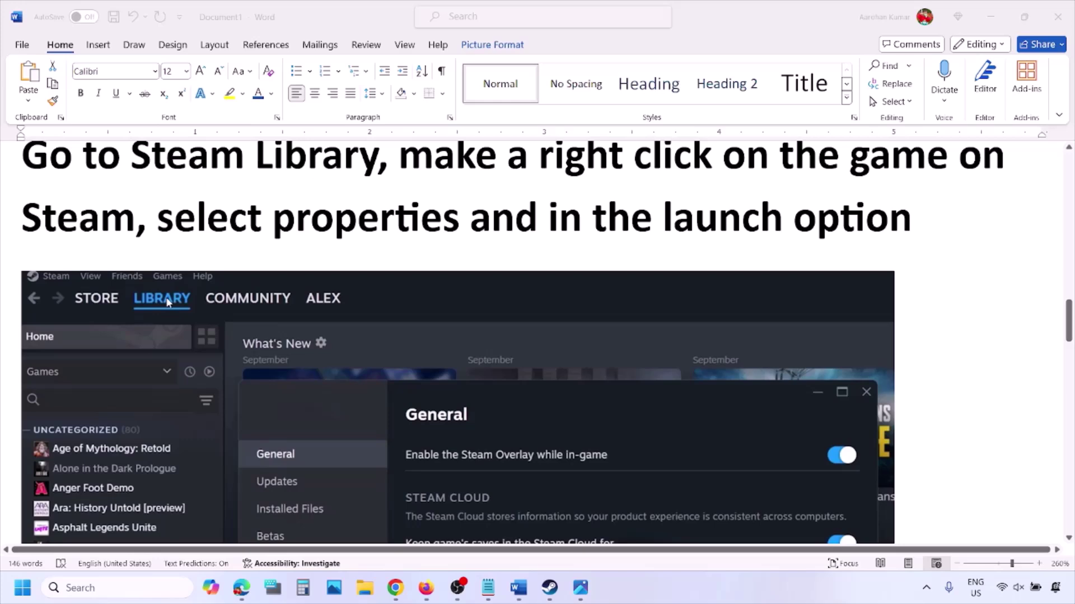
- Highlight the document's instructions for reaching the game's properties from the Steam Library
{"action": "left_click", "coordinate": [408, 168]}
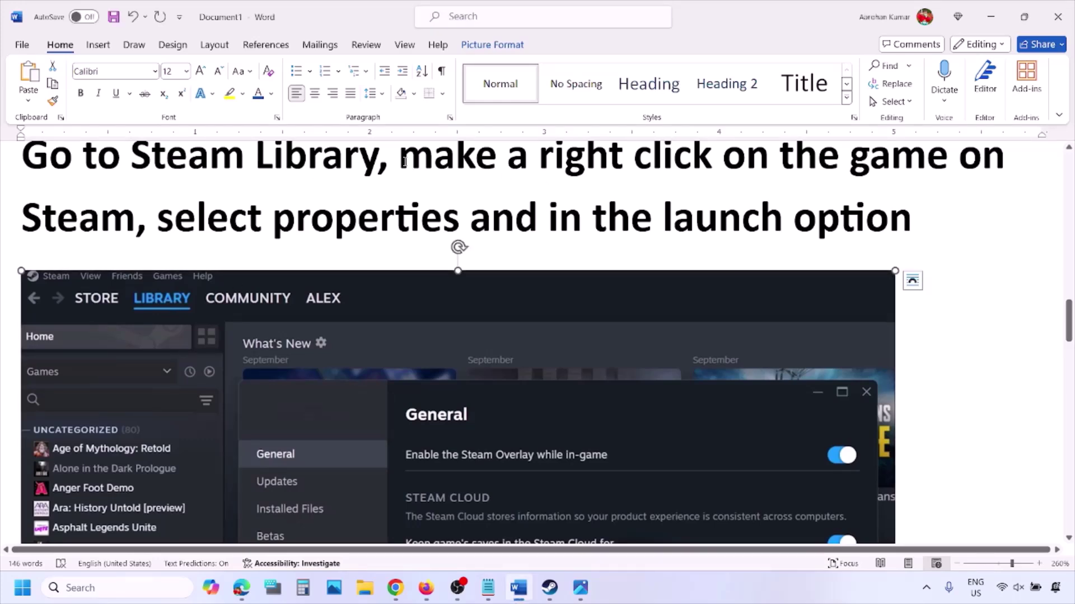
{"action": "left_click_drag", "start_coordinate": [401, 166], "coordinate": [652, 168]}
{"action": "left_click_drag", "start_coordinate": [744, 176], "coordinate": [955, 168]}
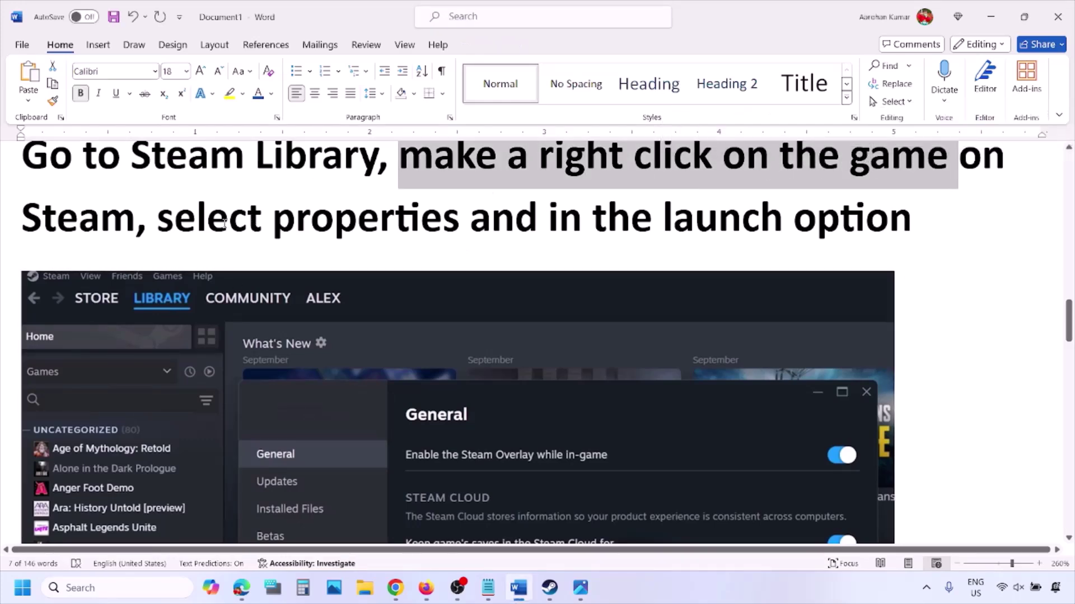
{"action": "left_click_drag", "start_coordinate": [264, 218], "coordinate": [456, 219]}
- Examine the document's first Steam properties screenshot for the -dx11 launch option
{"action": "scroll", "coordinate": [456, 219], "scroll_direction": "down", "scroll_amount": 5}
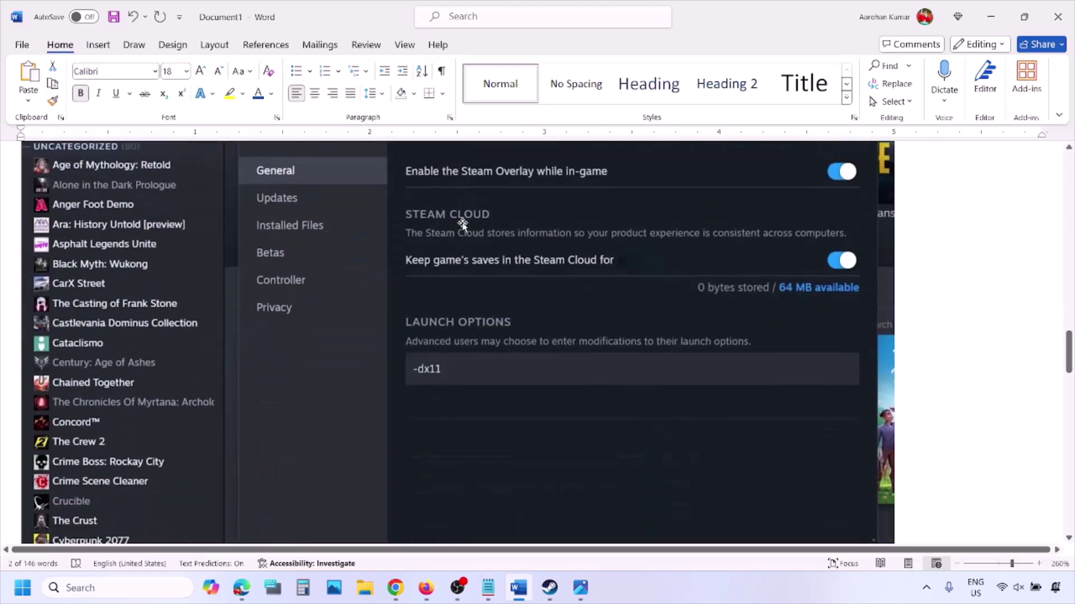
{"action": "scroll", "coordinate": [462, 224], "scroll_direction": "up", "scroll_amount": 1}
{"action": "right_click", "coordinate": [463, 221]}
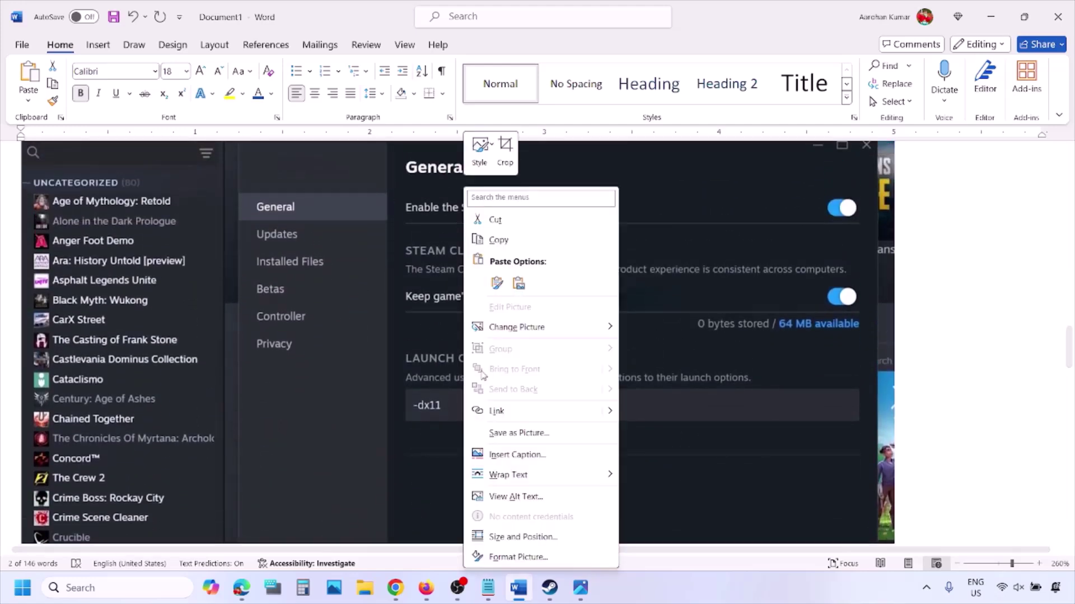
{"action": "left_click", "coordinate": [421, 408]}
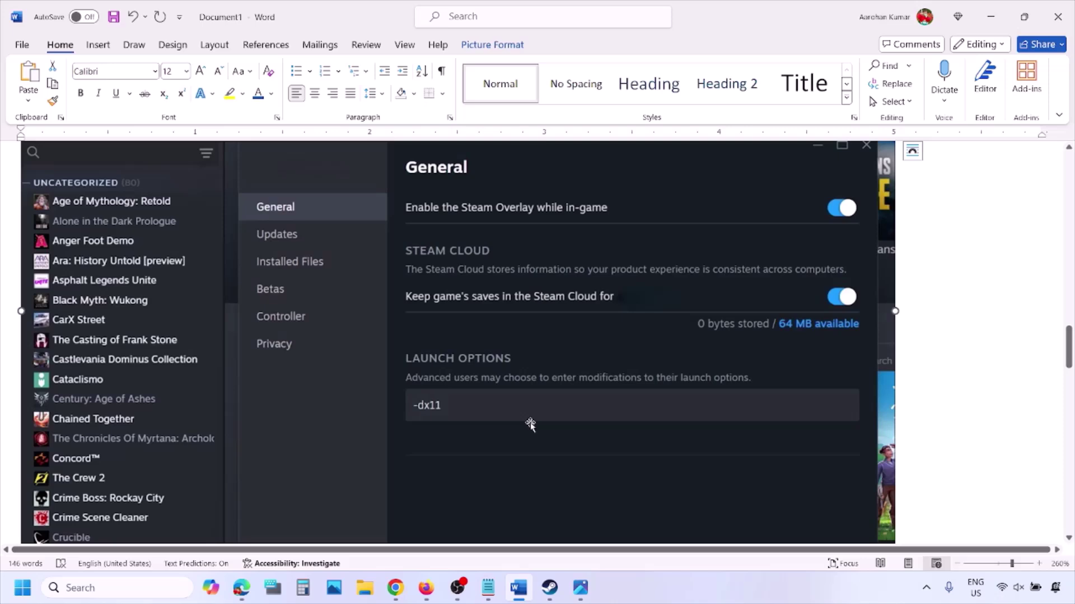
- Examine the remaining Steam properties screenshots in the document for the -d3d11 and -dx12 launch options
{"action": "scroll", "coordinate": [530, 423], "scroll_direction": "down", "scroll_amount": 9}
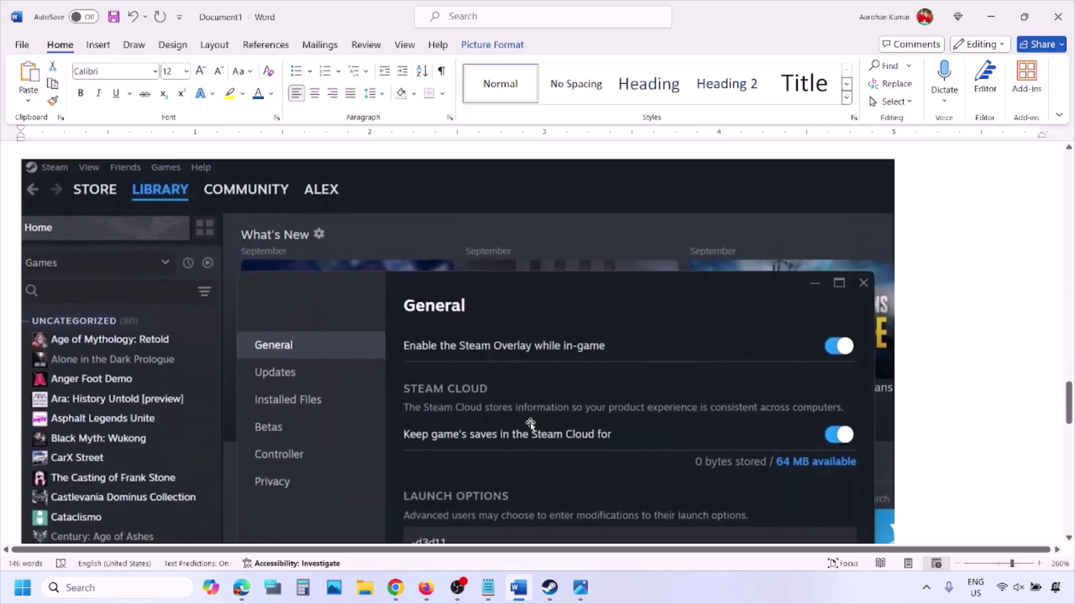
{"action": "scroll", "coordinate": [528, 426], "scroll_direction": "down", "scroll_amount": 5}
{"action": "scroll", "coordinate": [470, 319], "scroll_direction": "up", "scroll_amount": 1}
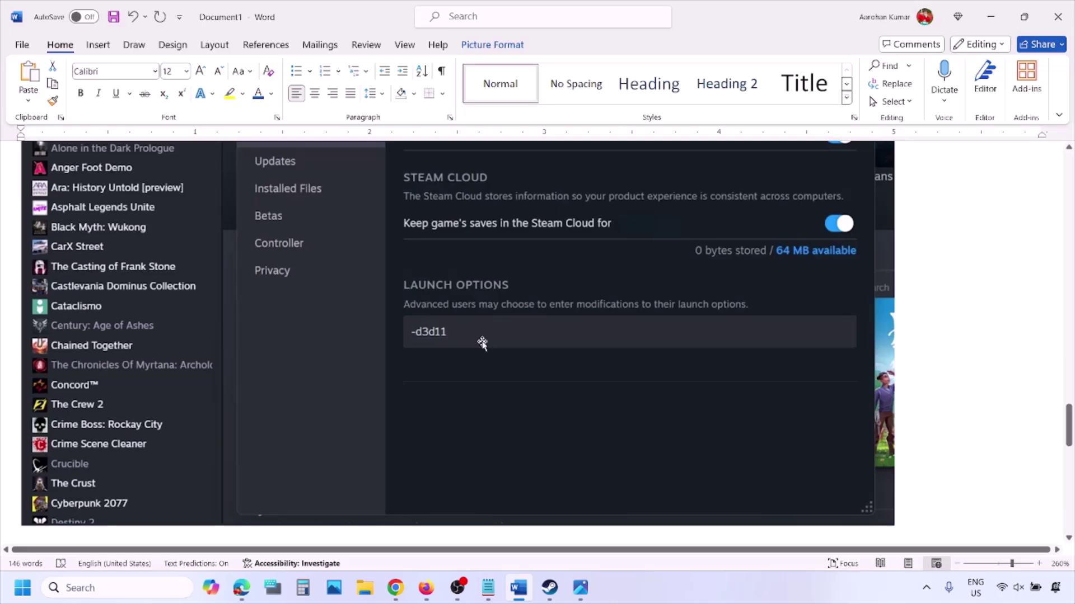
{"action": "scroll", "coordinate": [482, 343], "scroll_direction": "down", "scroll_amount": 8}
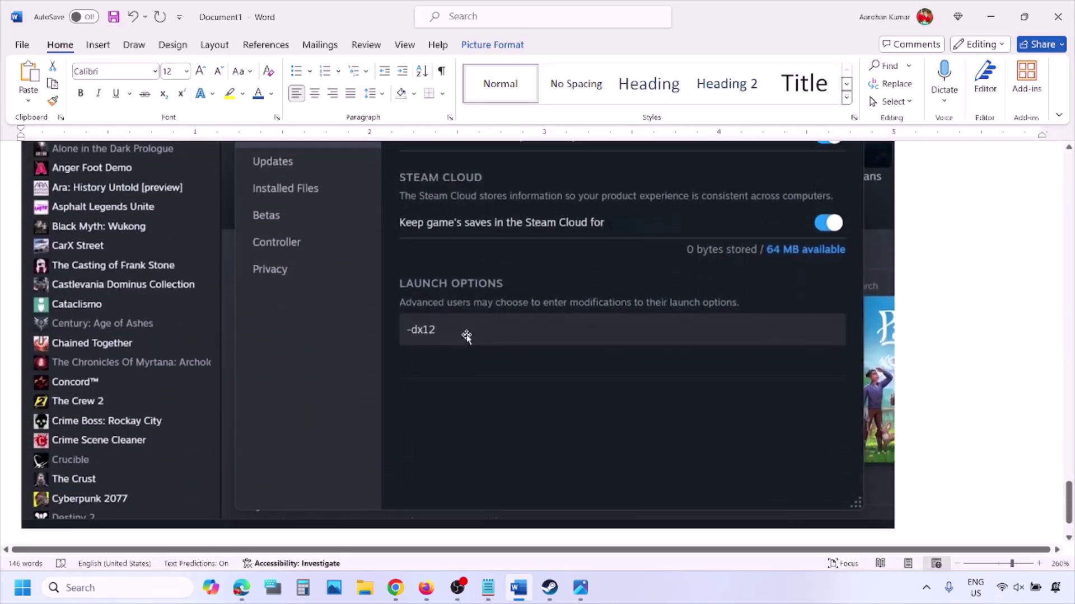
- Switch to Steam and open the Windows power options to show the Restart choice
{"action": "key", "text": "alt+Tab"}
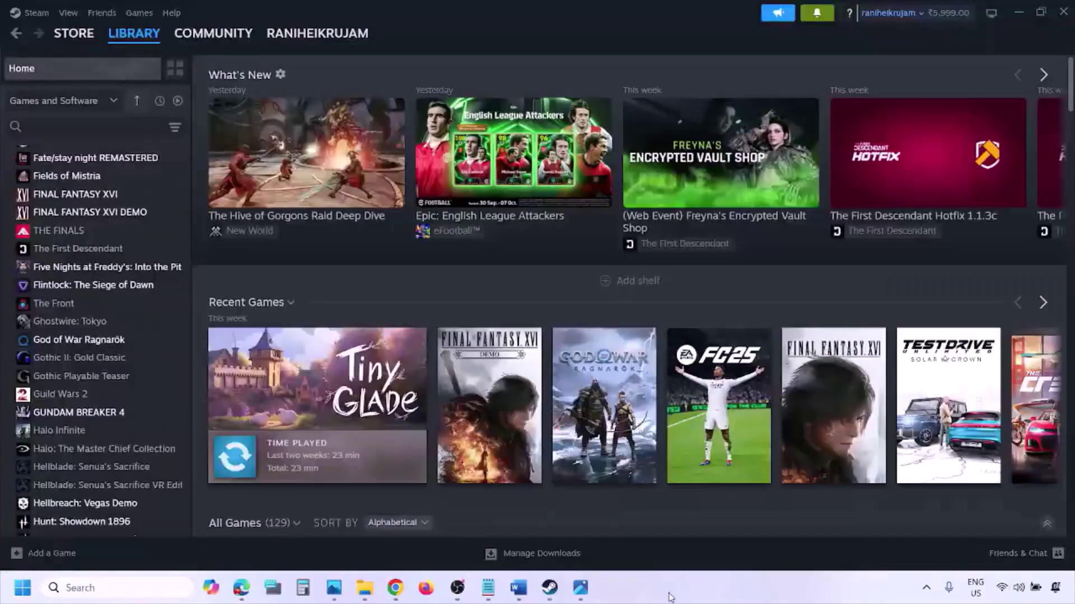
{"action": "key", "text": "super"}
{"action": "left_click", "coordinate": [407, 539]}
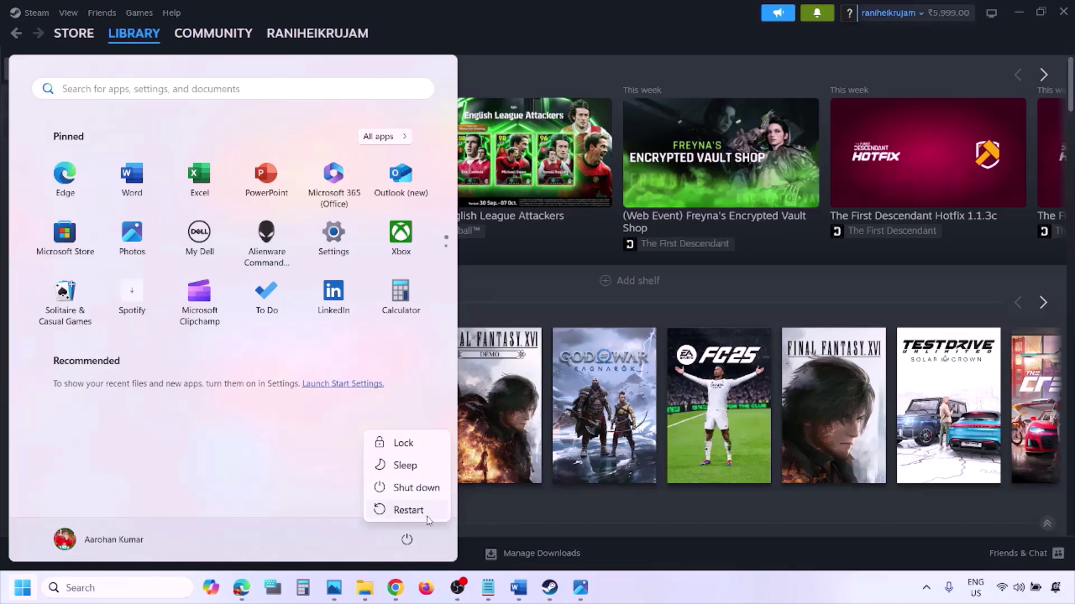
- Switch to the Word document and highlight the Step 2 text about running the game as an administrator
{"action": "left_click", "coordinate": [524, 599]}
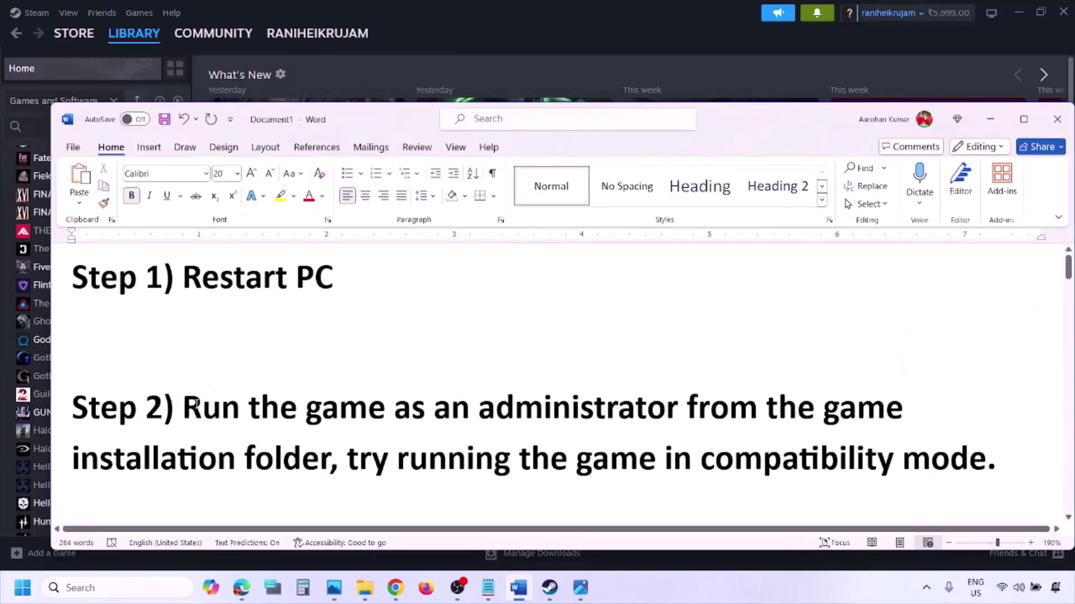
{"action": "left_click_drag", "start_coordinate": [186, 406], "coordinate": [304, 442]}
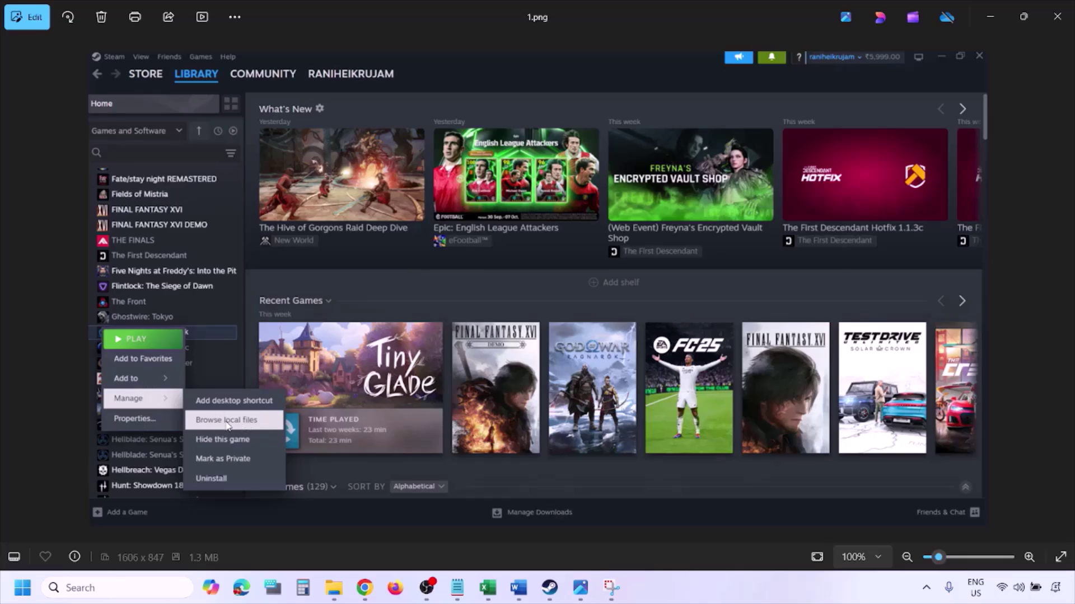
- Review 1.png for browsing the game's local files and 2.png for the executable's Properties entry
{"action": "scroll", "coordinate": [252, 421], "scroll_direction": "up", "scroll_amount": 1}
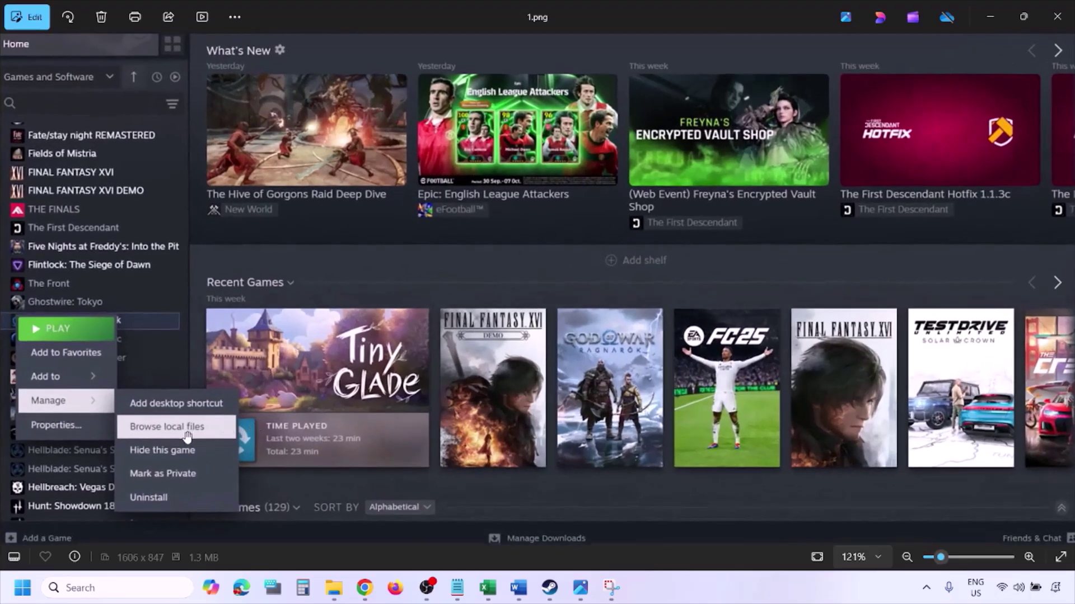
{"action": "scroll", "coordinate": [214, 433], "scroll_direction": "down", "scroll_amount": 1}
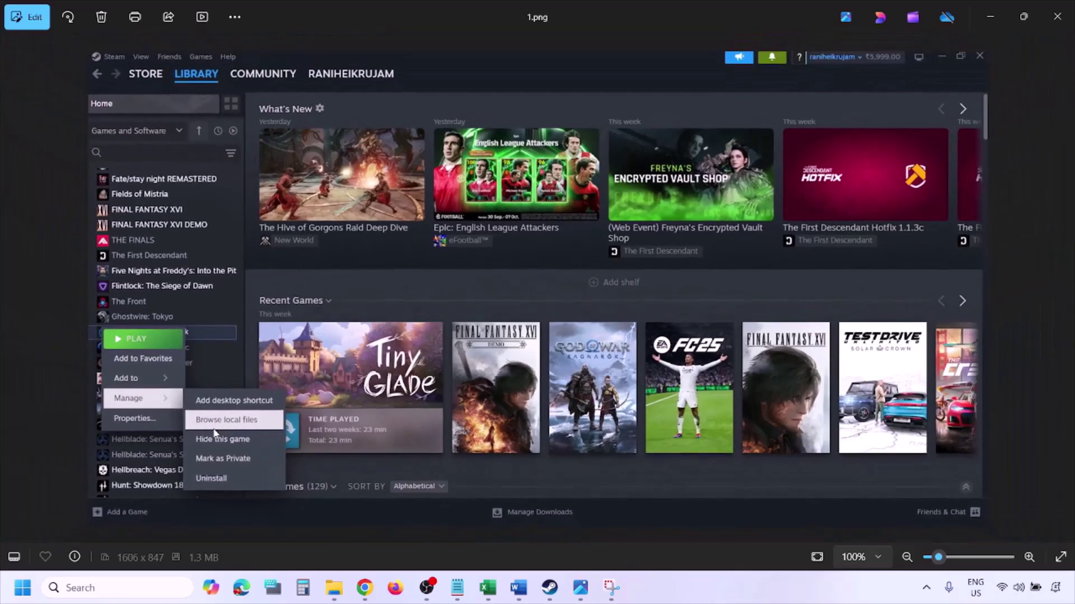
{"action": "left_click", "coordinate": [520, 391]}
{"action": "key", "text": "Right"}
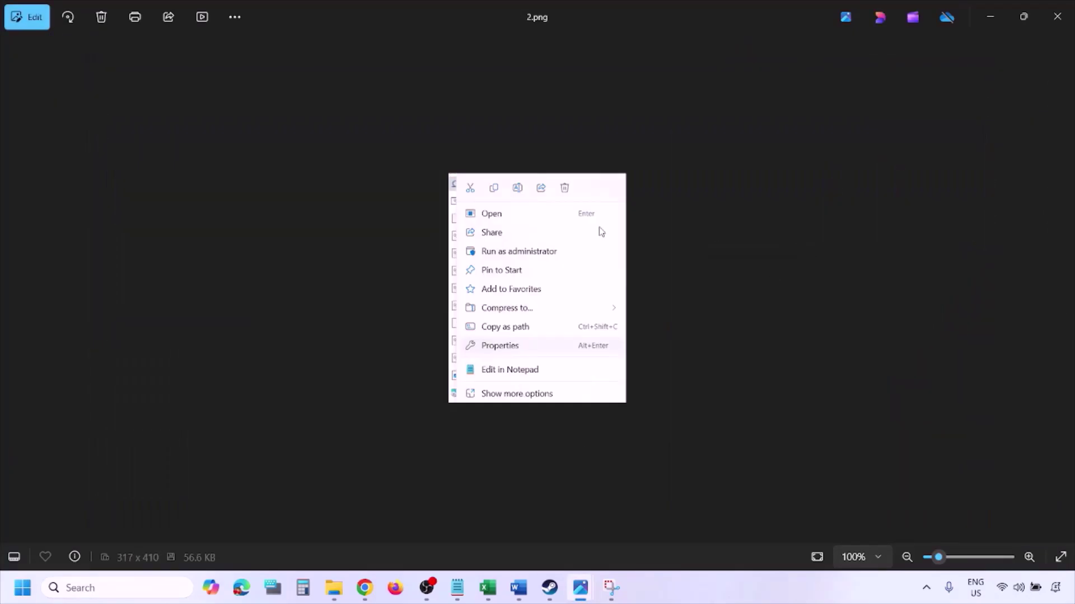
{"action": "scroll", "coordinate": [528, 336], "scroll_direction": "up", "scroll_amount": 4}
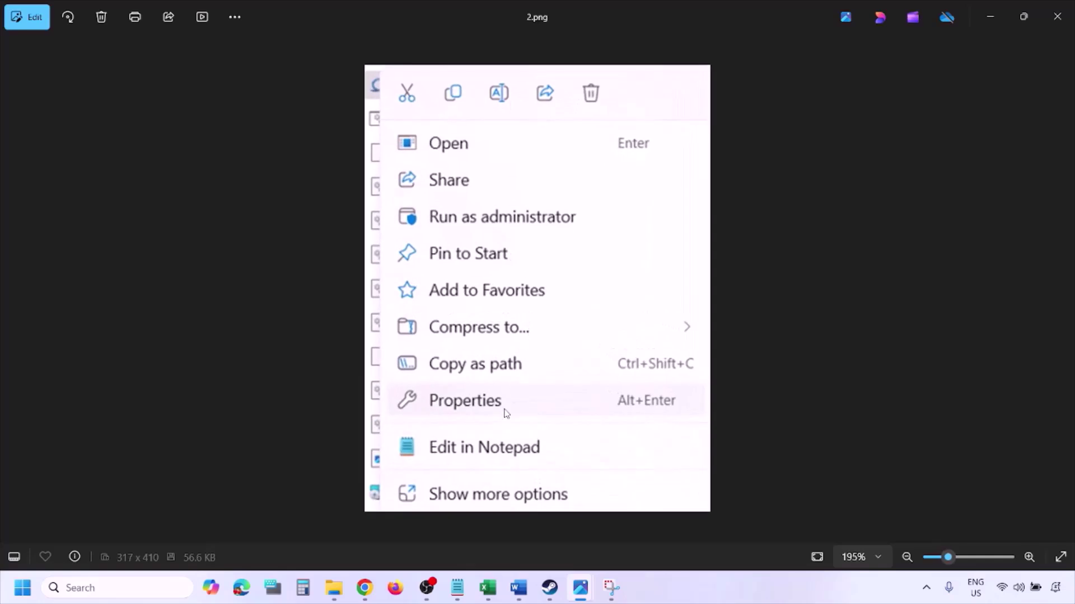
{"action": "scroll", "coordinate": [495, 413], "scroll_direction": "down", "scroll_amount": 4}
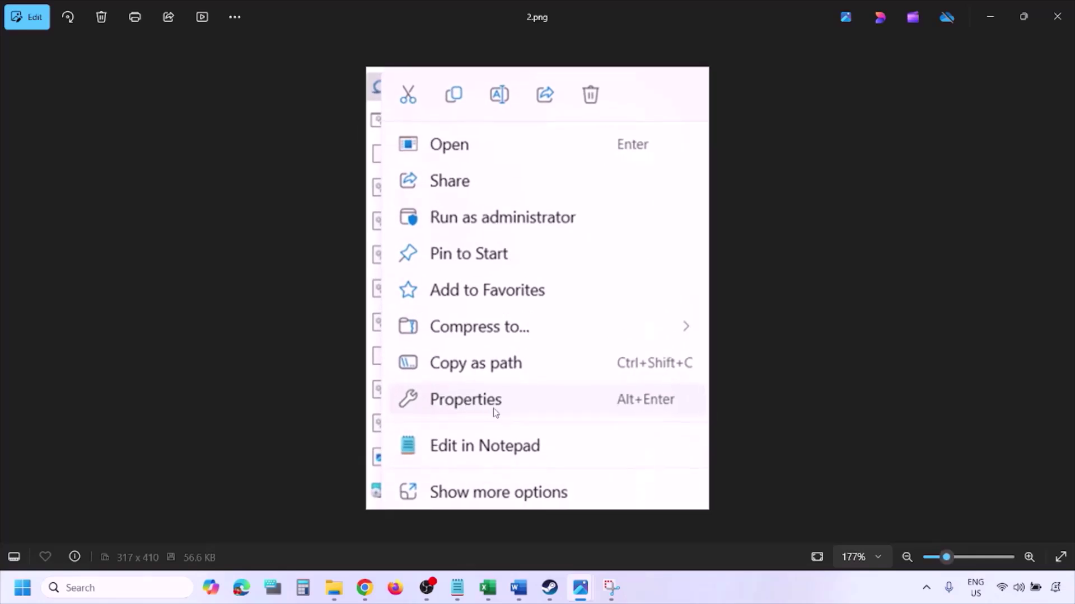
- Examine 3.png for the Compatibility setting that runs the program as an administrator
{"action": "key", "text": "Right"}
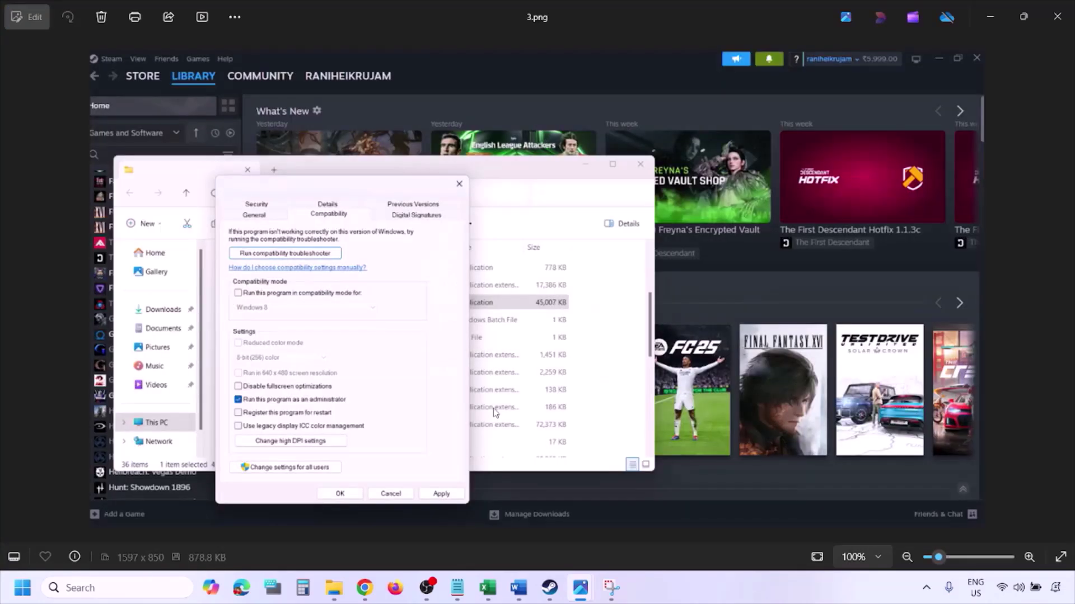
{"action": "scroll", "coordinate": [320, 317], "scroll_direction": "up", "scroll_amount": 2}
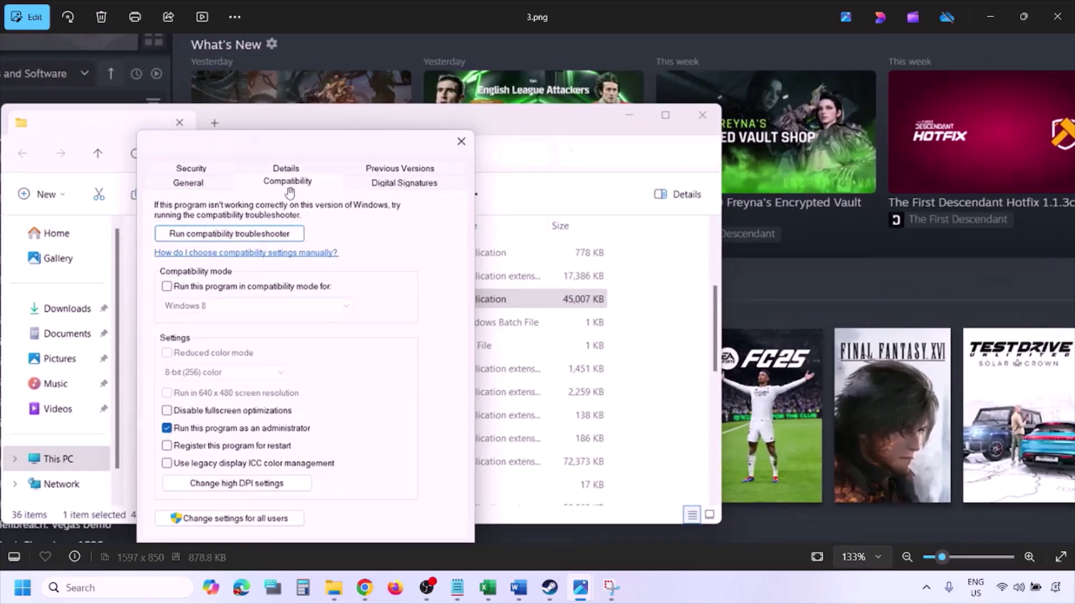
{"action": "scroll", "coordinate": [239, 412], "scroll_direction": "down", "scroll_amount": 1}
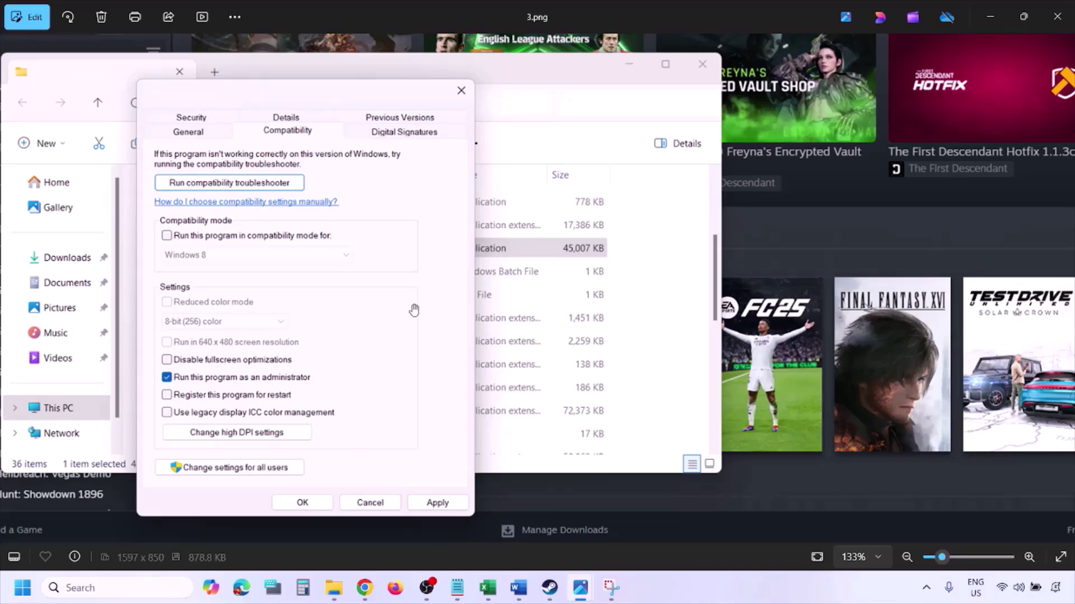
{"action": "scroll", "coordinate": [414, 310], "scroll_direction": "down", "scroll_amount": 3}
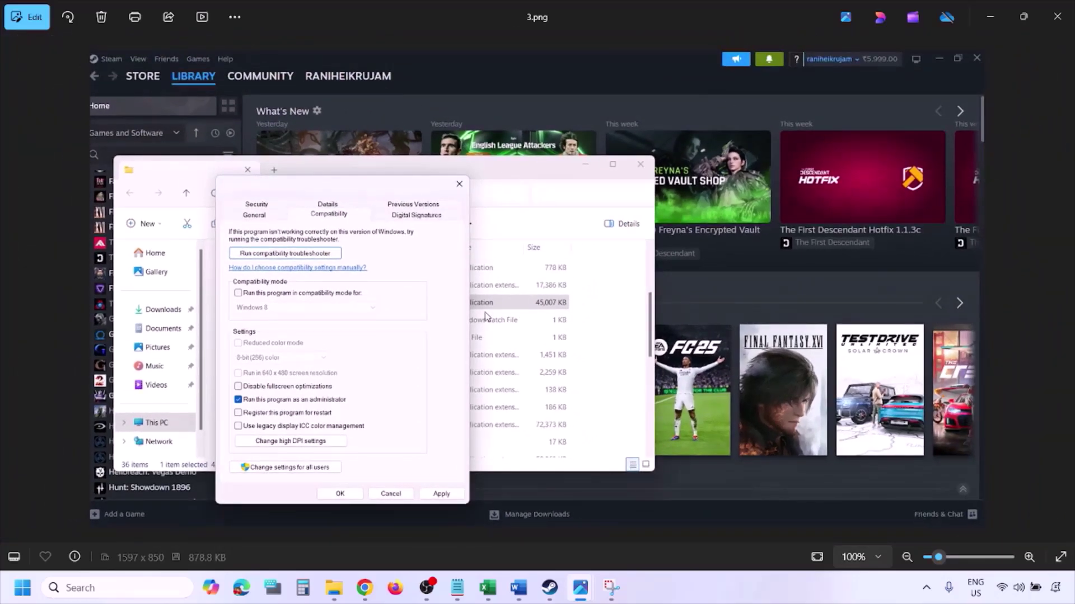
- Examine 4.png for running the program in Windows 8 compatibility mode and confirming the settings
{"action": "key", "text": "Right"}
{"action": "scroll", "coordinate": [485, 313], "scroll_direction": "up", "scroll_amount": 3}
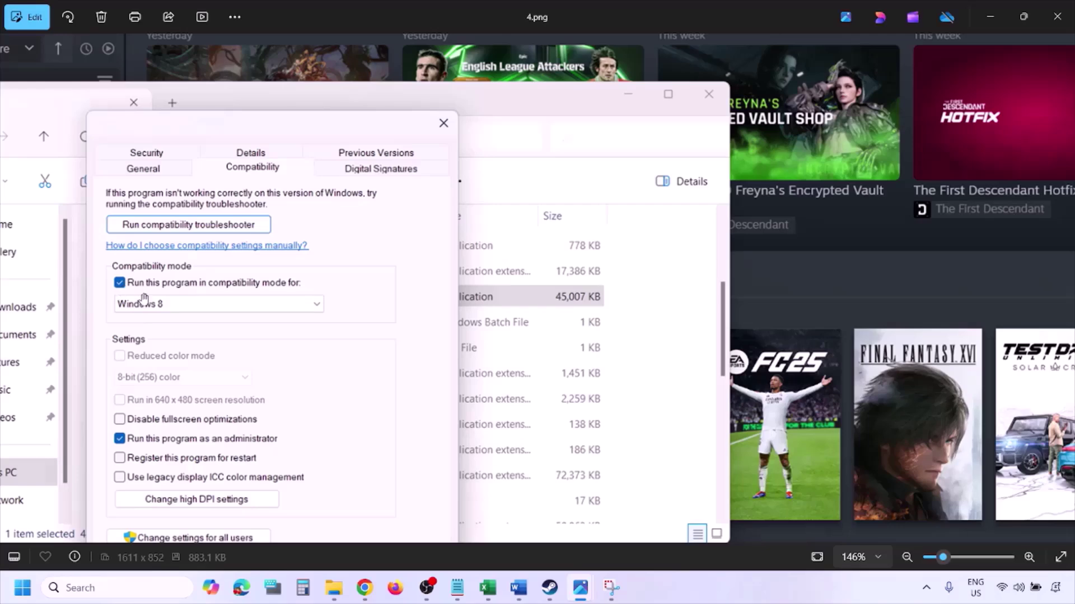
{"action": "left_click_drag", "start_coordinate": [143, 297], "coordinate": [151, 259]}
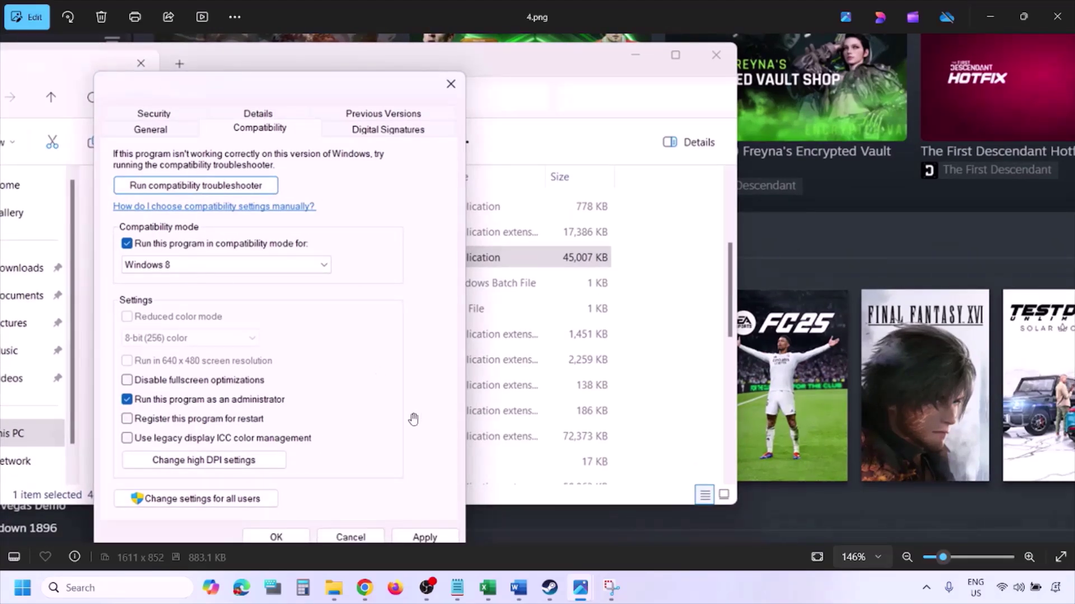
{"action": "left_click_drag", "start_coordinate": [415, 417], "coordinate": [421, 386]}
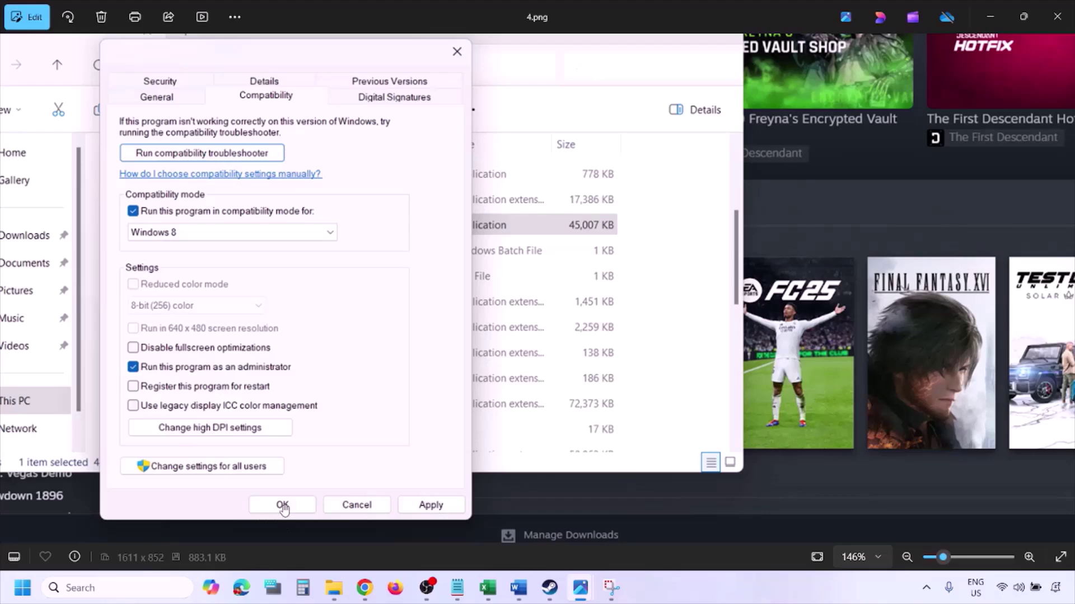
{"action": "scroll", "coordinate": [574, 399], "scroll_direction": "down", "scroll_amount": 3}
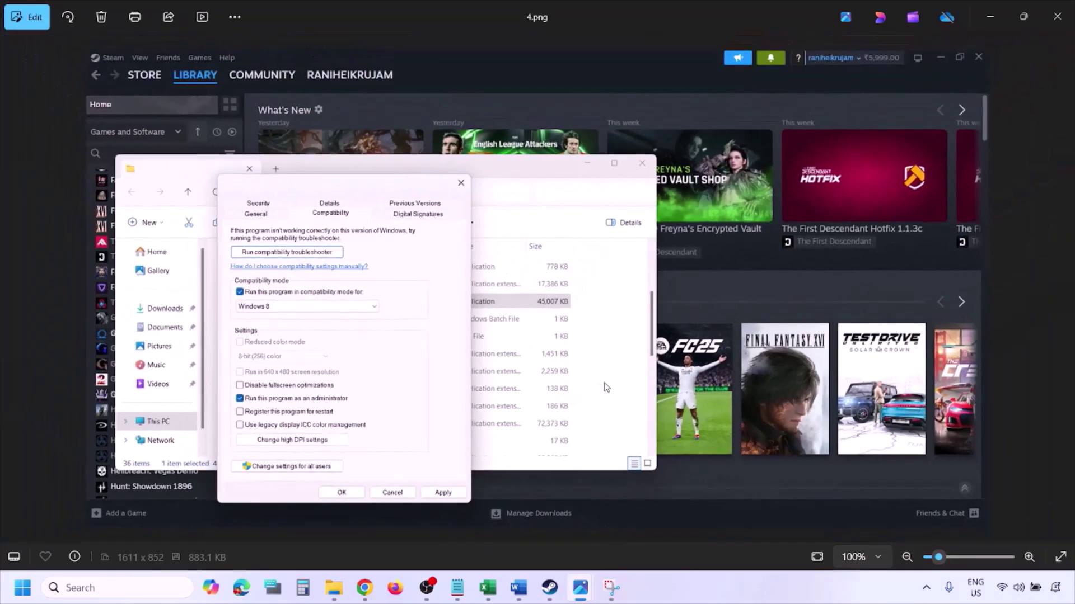
- Examine 5.png for the Windows 7 choice among the compatibility mode versions
{"action": "key", "text": "Right"}
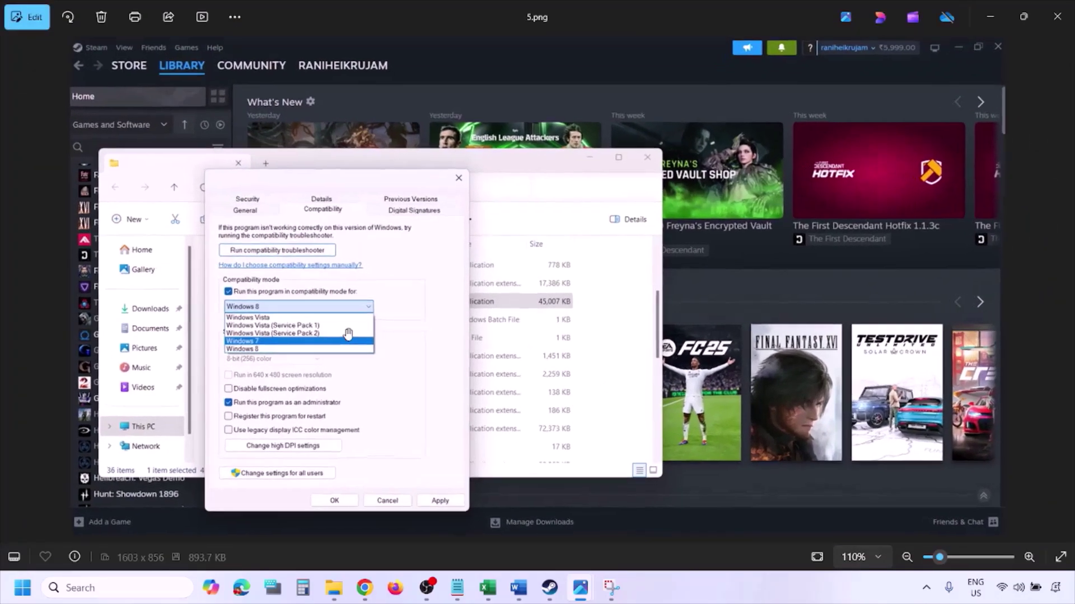
{"action": "scroll", "coordinate": [348, 334], "scroll_direction": "up", "scroll_amount": 2}
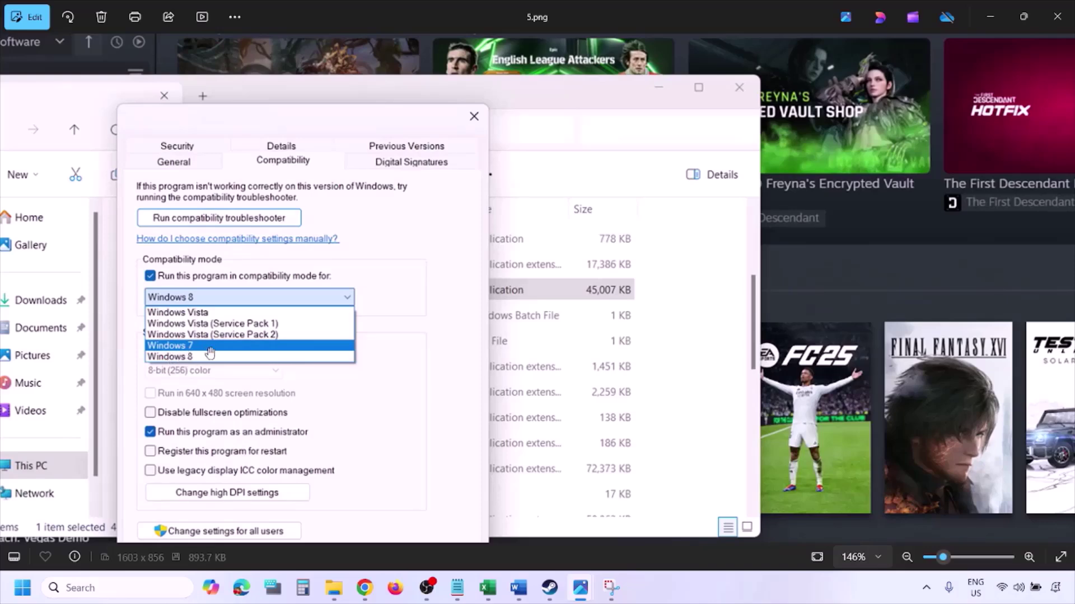
{"action": "scroll", "coordinate": [207, 350], "scroll_direction": "down", "scroll_amount": 2}
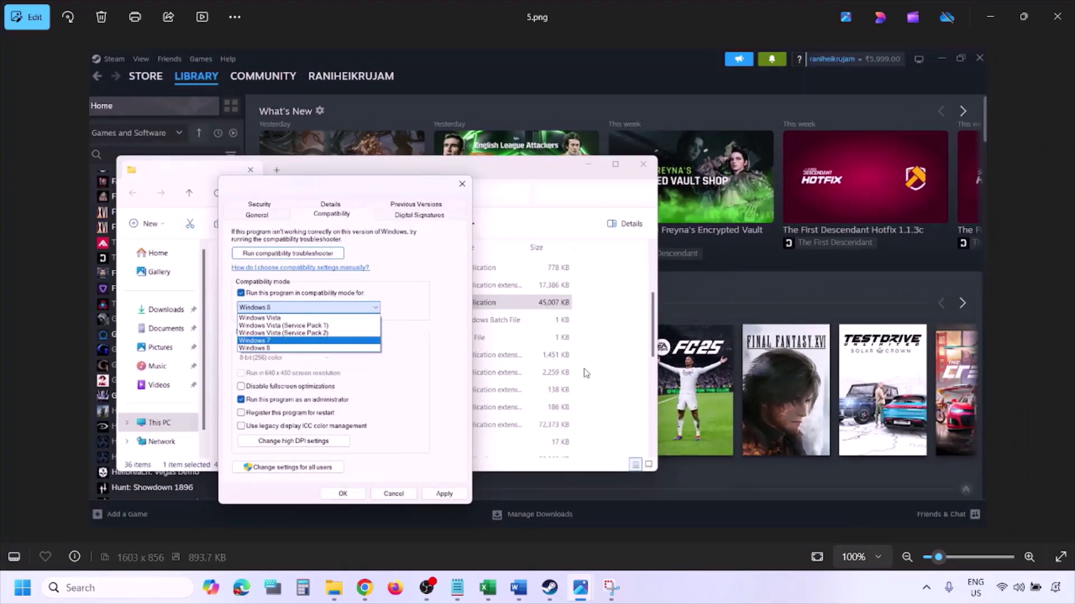
- Examine 6.png for the Windows 7 compatibility mode, disabled fullscreen optimizations and administrator settings
{"action": "key", "text": "Right"}
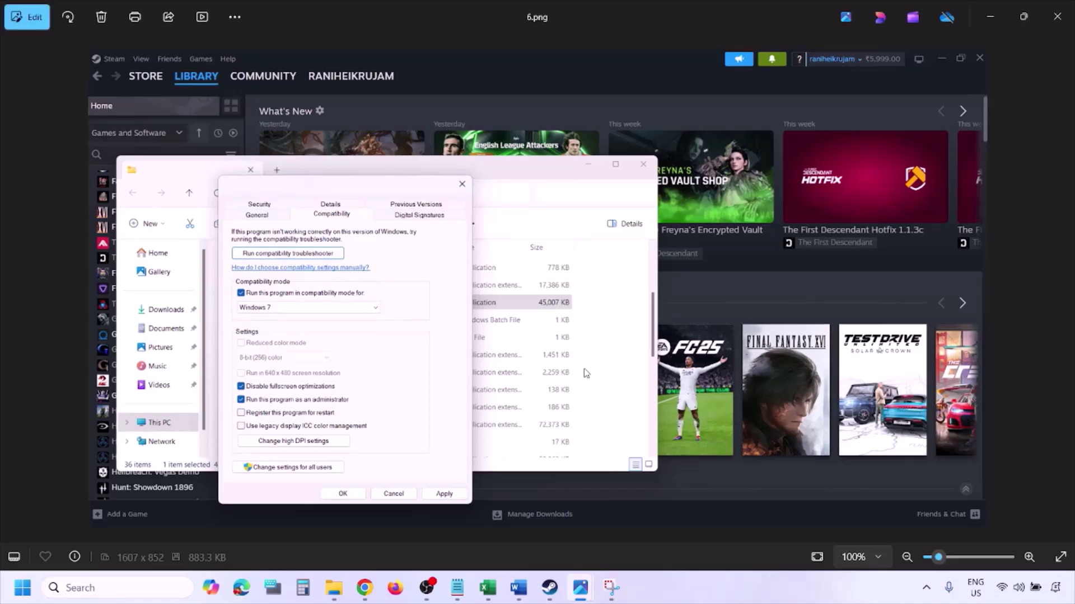
{"action": "scroll", "coordinate": [351, 331], "scroll_direction": "up", "scroll_amount": 2}
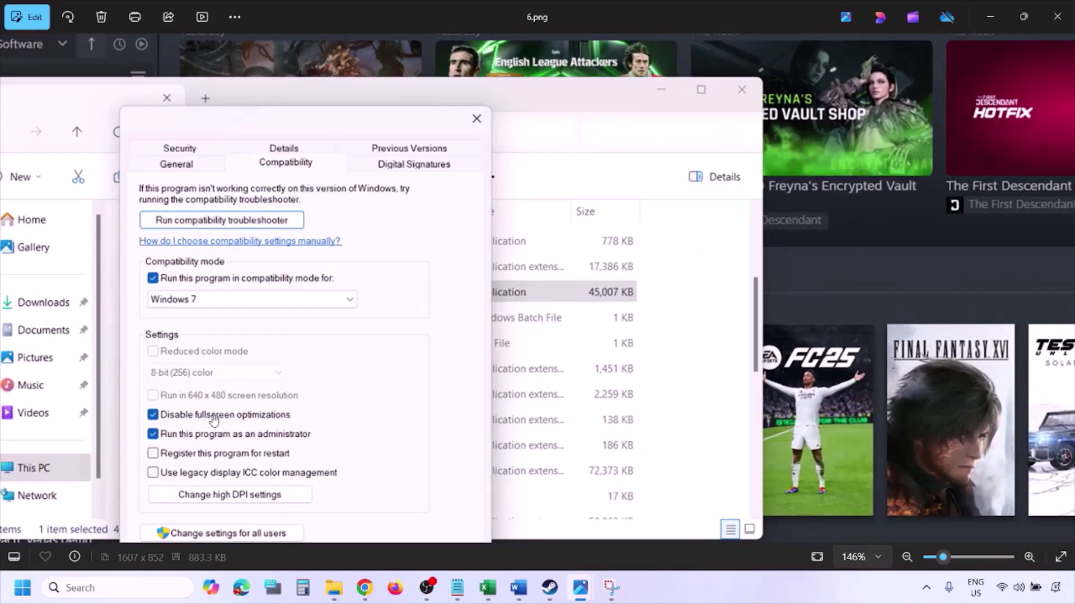
{"action": "left_click_drag", "start_coordinate": [302, 398], "coordinate": [354, 286]}
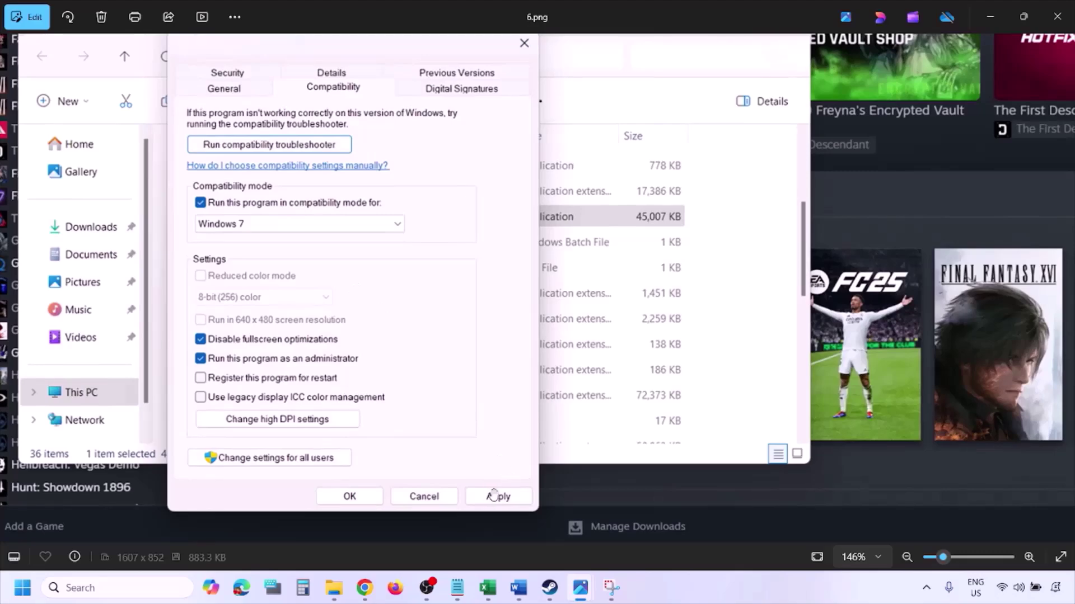
{"action": "scroll", "coordinate": [354, 498], "scroll_direction": "down", "scroll_amount": 4}
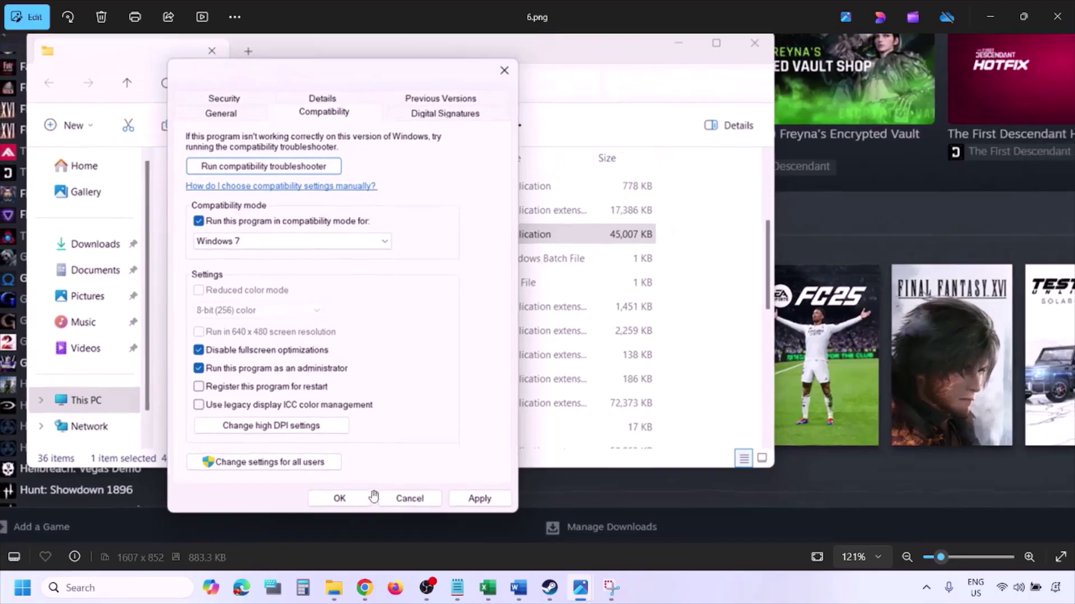
{"action": "scroll", "coordinate": [295, 383], "scroll_direction": "up", "scroll_amount": 5}
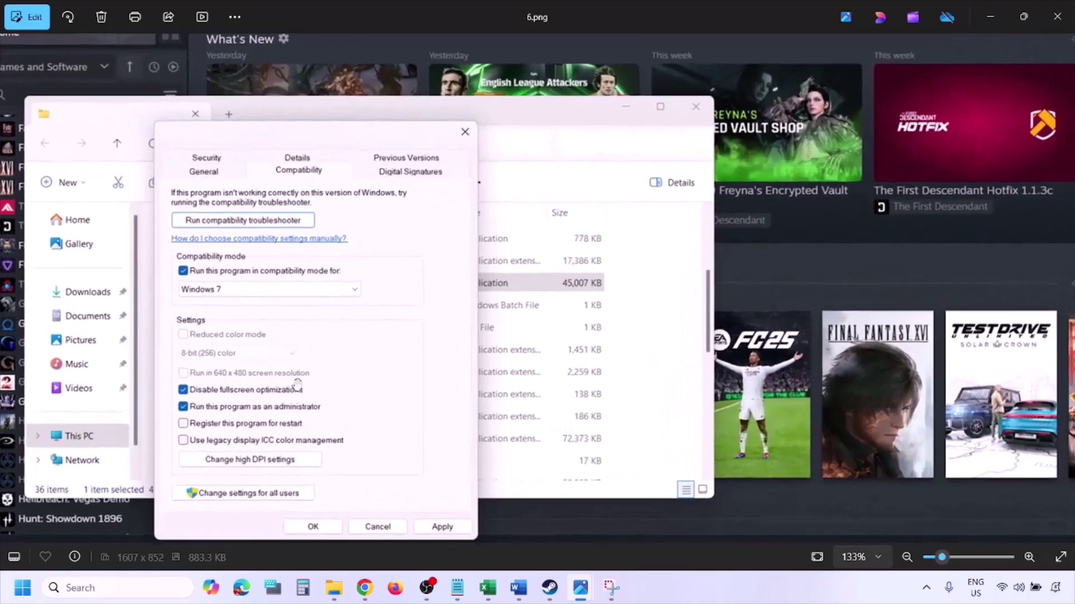
{"action": "left_click_drag", "start_coordinate": [234, 365], "coordinate": [264, 356]}
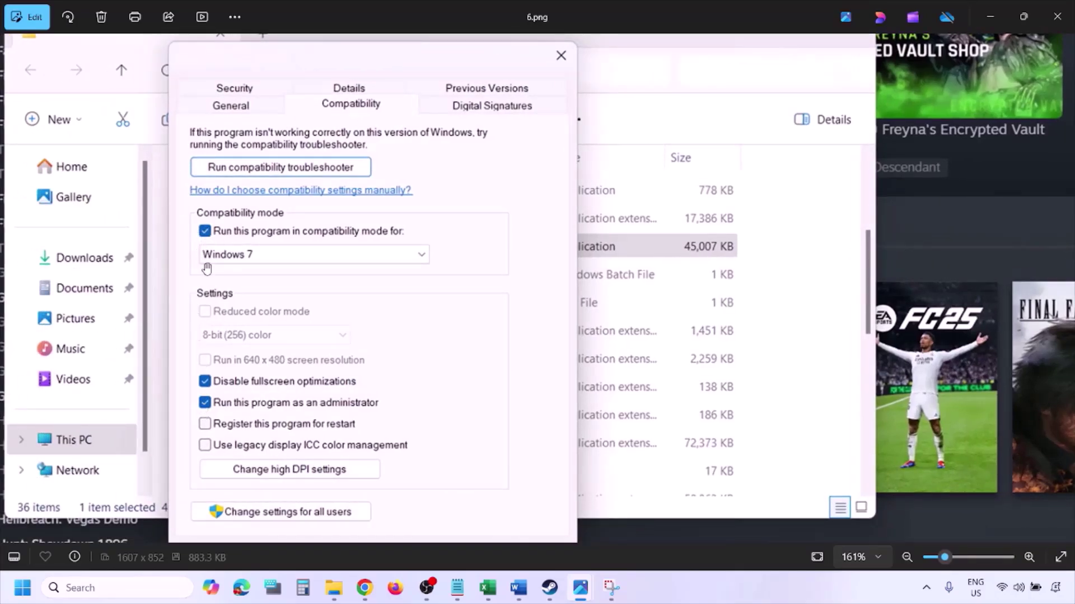
{"action": "scroll", "coordinate": [304, 328], "scroll_direction": "down", "scroll_amount": 5}
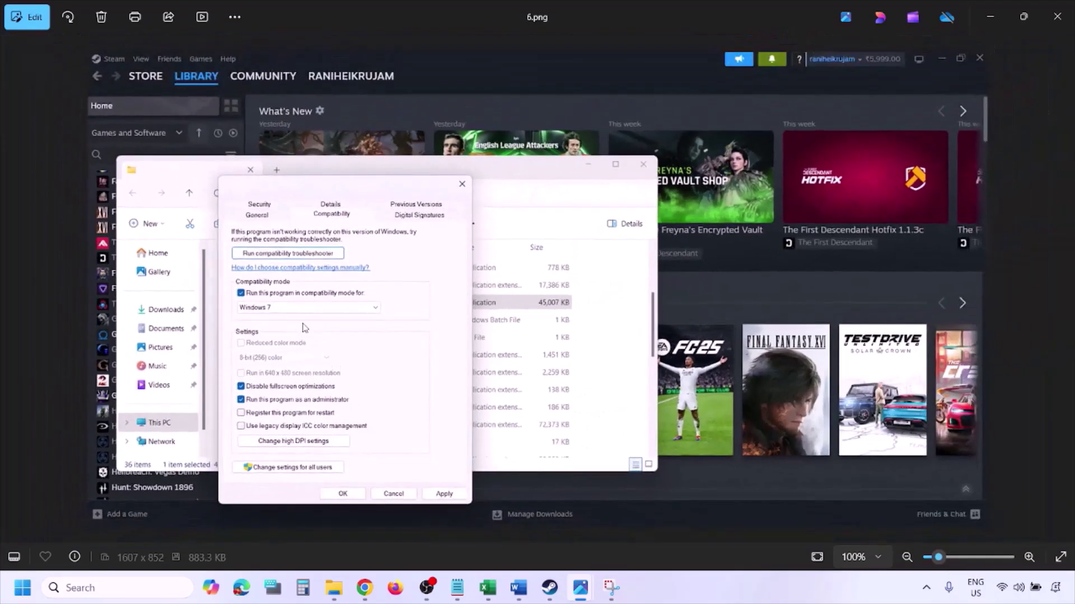
- Examine 7.png for the Compatibility options with compatibility mode, fullscreen optimizations and administrator settings cleared
{"action": "key", "text": "Right"}
{"action": "scroll", "coordinate": [303, 328], "scroll_direction": "up", "scroll_amount": 5}
{"action": "scroll", "coordinate": [304, 328], "scroll_direction": "up", "scroll_amount": 1}
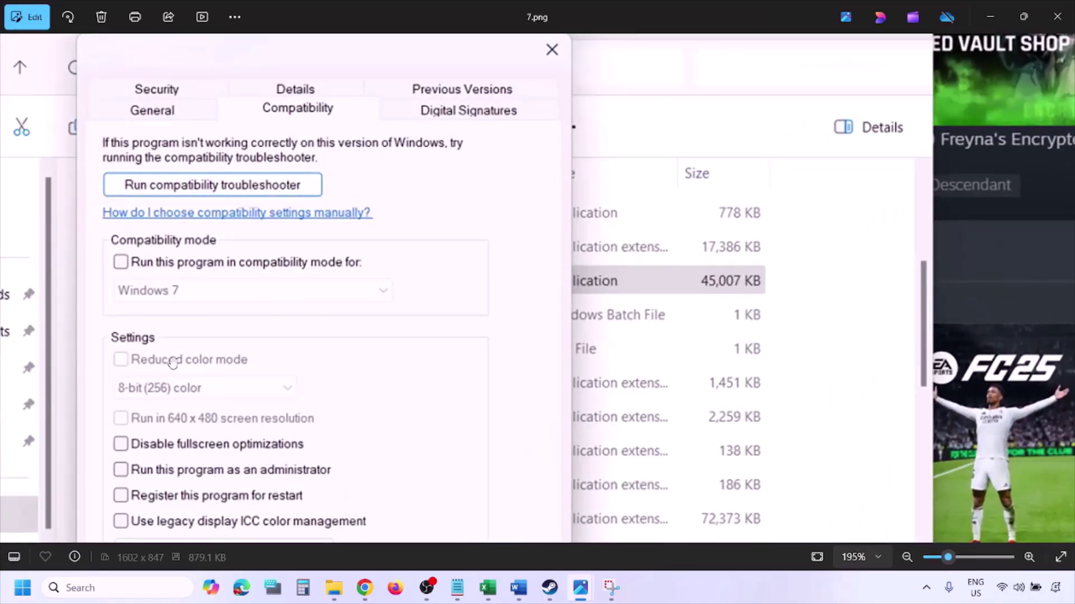
{"action": "scroll", "coordinate": [170, 367], "scroll_direction": "down", "scroll_amount": 4}
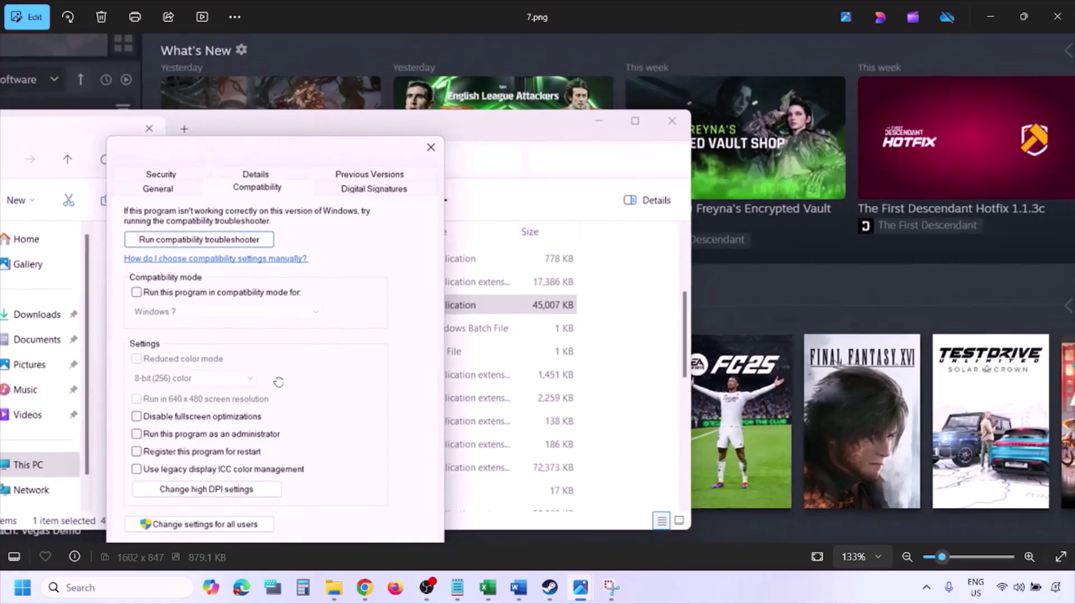
{"action": "left_click_drag", "start_coordinate": [273, 377], "coordinate": [277, 299]}
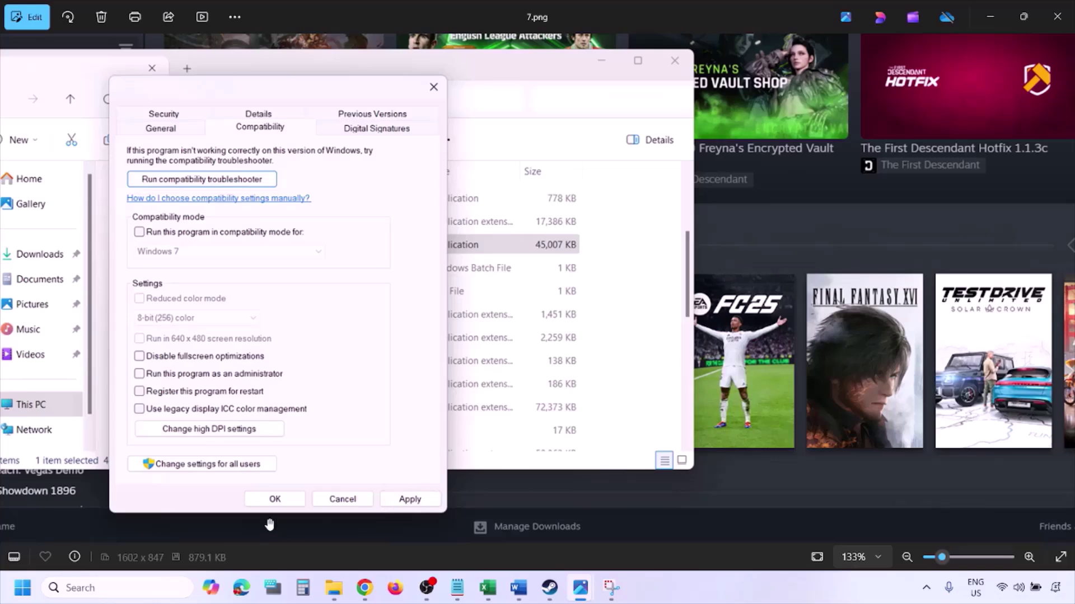
{"action": "left_click", "coordinate": [669, 595]}
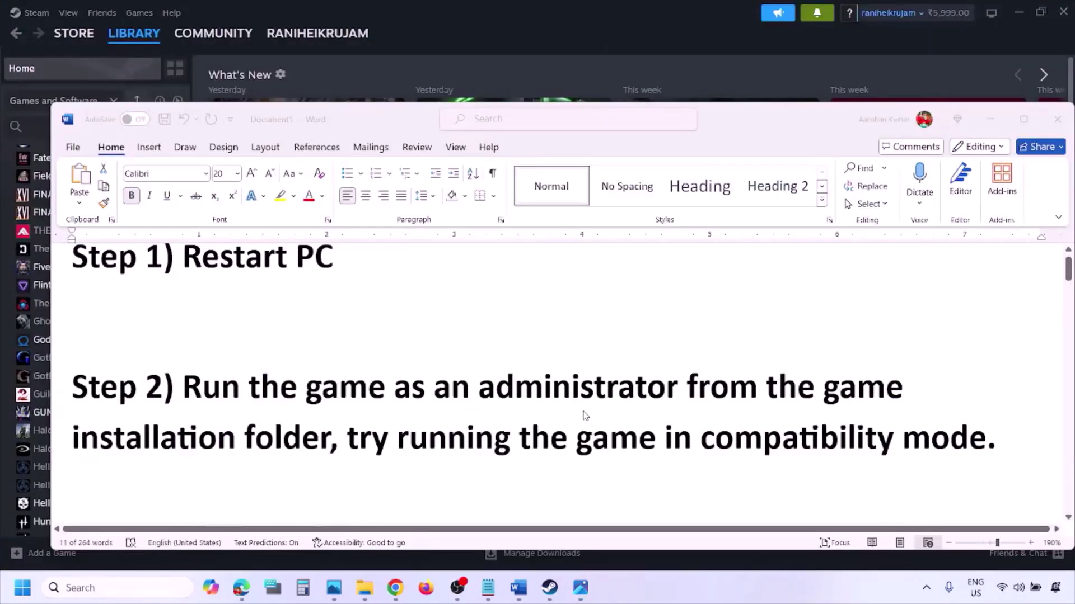
- Review the guide's Step 3 on verifying the game files and examine 0.png for opening the game's Properties
{"action": "scroll", "coordinate": [583, 414], "scroll_direction": "down", "scroll_amount": 3}
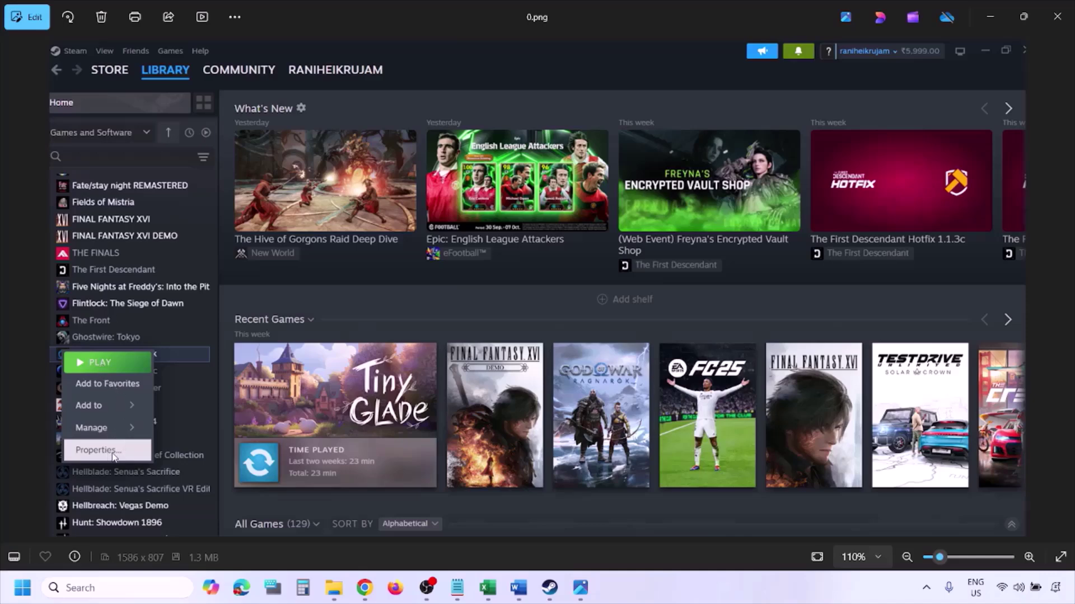
{"action": "key", "text": "ctrl+minus"}
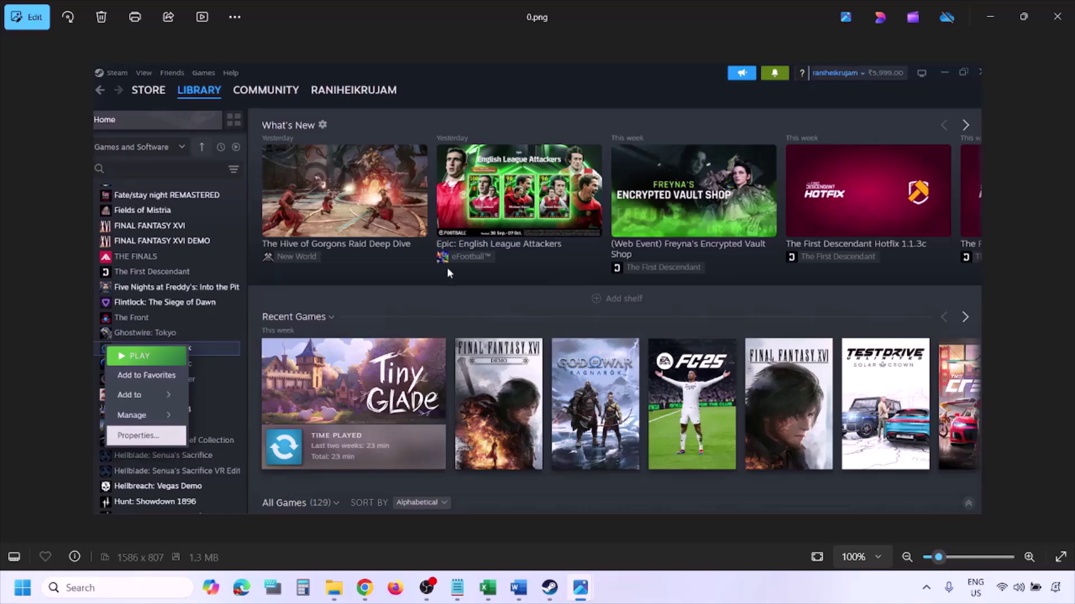
{"action": "key", "text": "Right"}
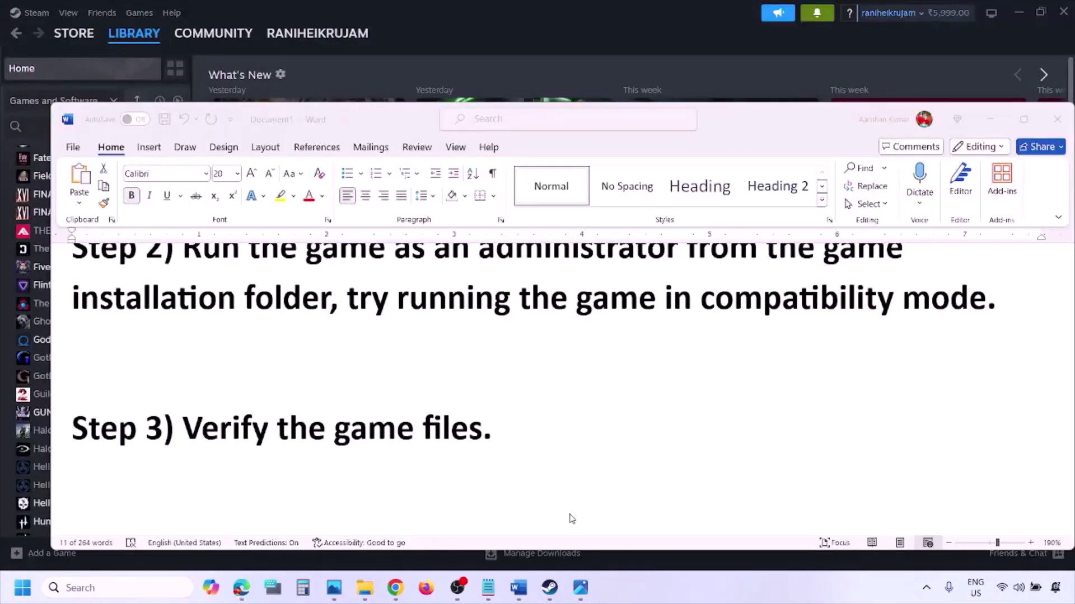
- Read the guide's Step 4 on allowing the game exe file and highlight the words "Windows Security"
{"action": "scroll", "coordinate": [571, 518], "scroll_direction": "down", "scroll_amount": 4}
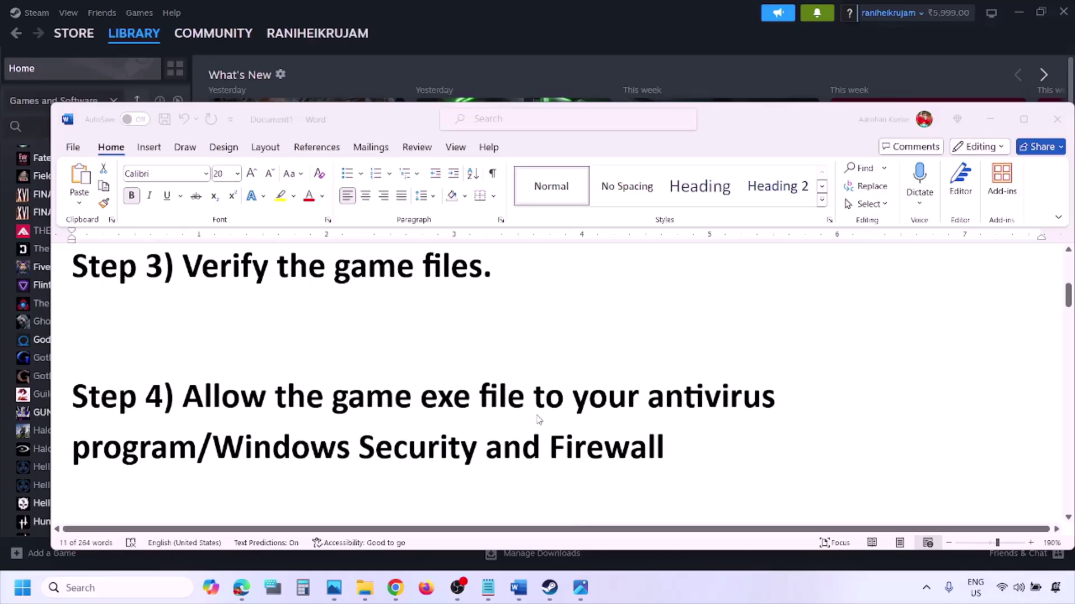
{"action": "left_click", "coordinate": [197, 446]}
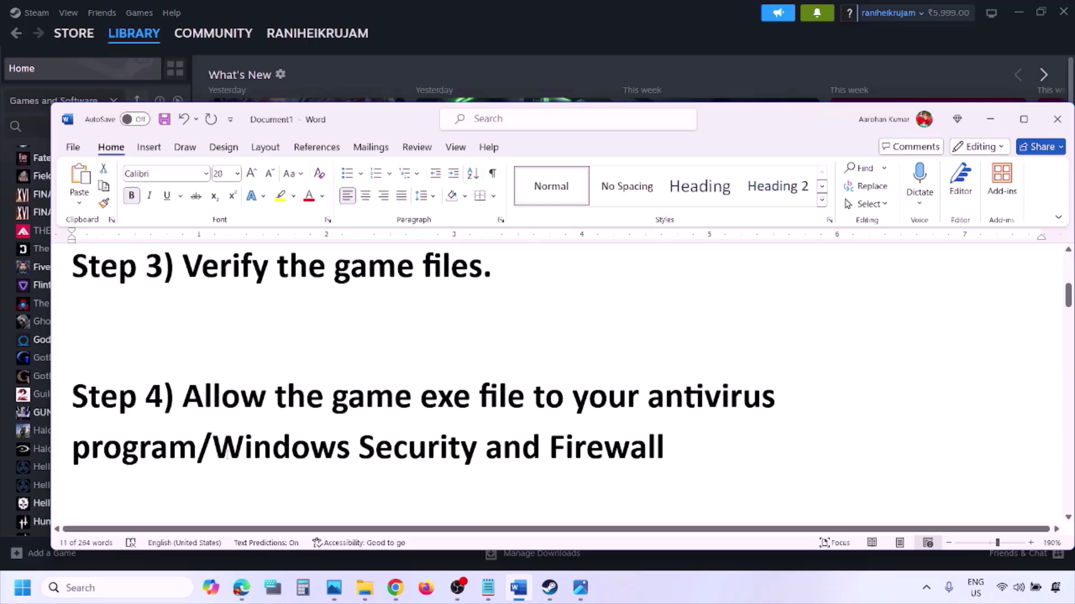
{"action": "left_click_drag", "start_coordinate": [220, 449], "coordinate": [485, 449]}
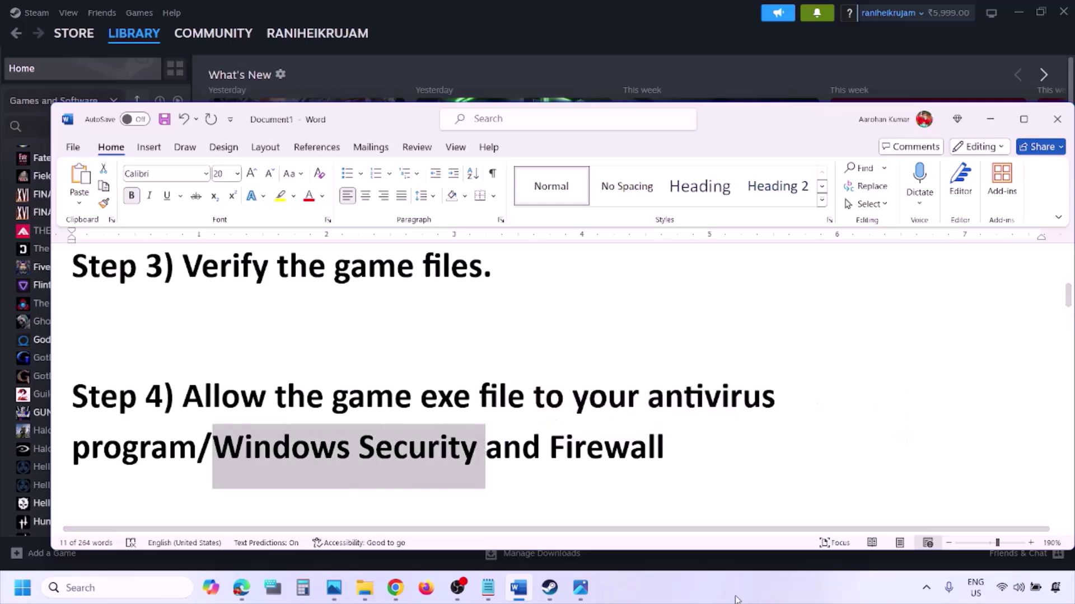
{"action": "left_click", "coordinate": [714, 599]}
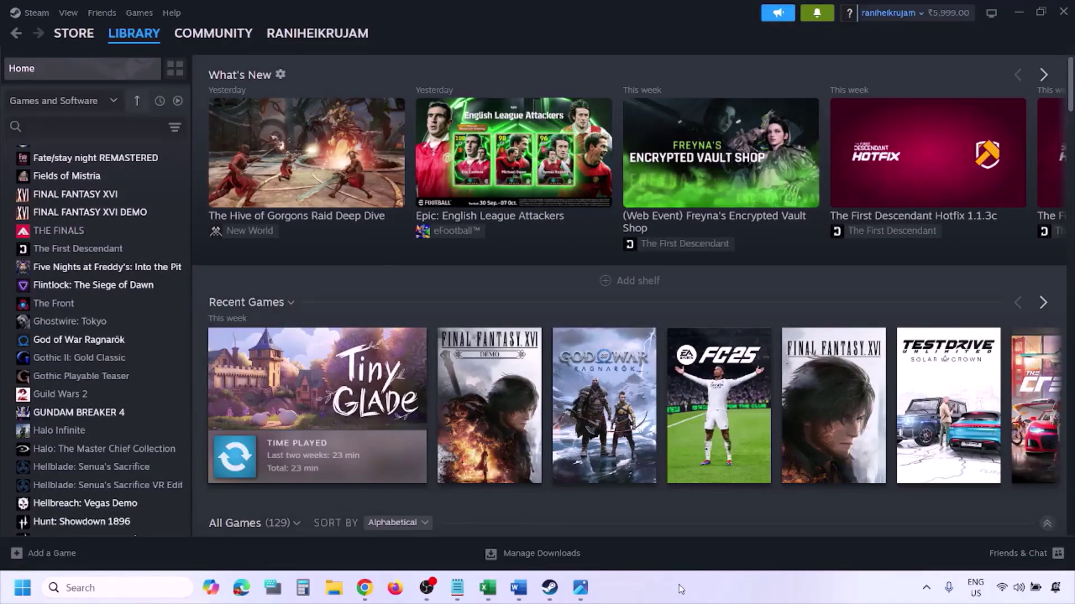
- Open Virus & threat protection in Windows Security from the Privacy & security settings
{"action": "key", "text": "super+i"}
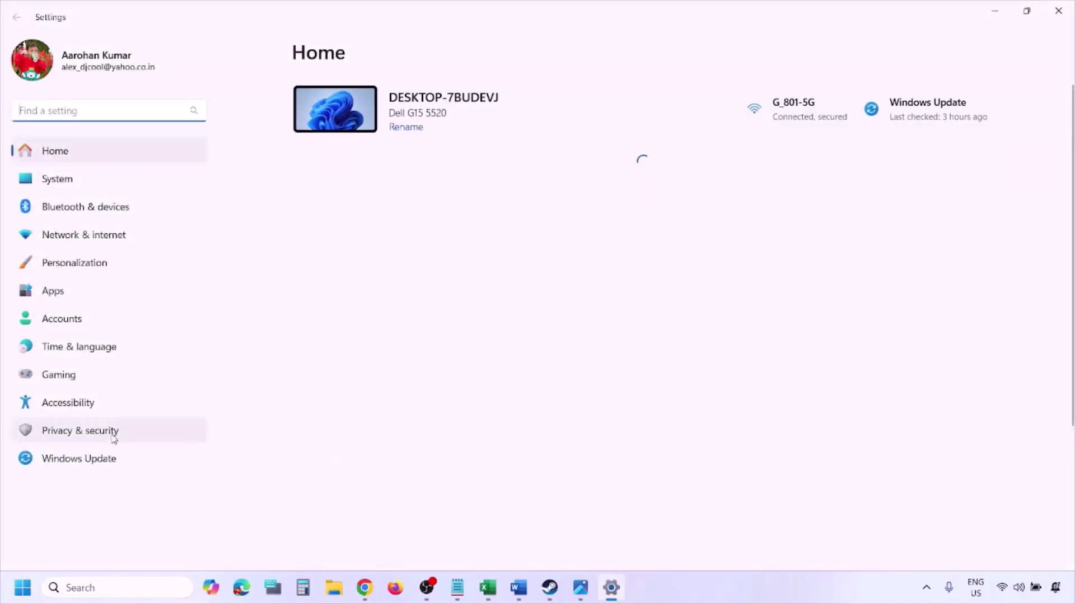
{"action": "left_click", "coordinate": [113, 439]}
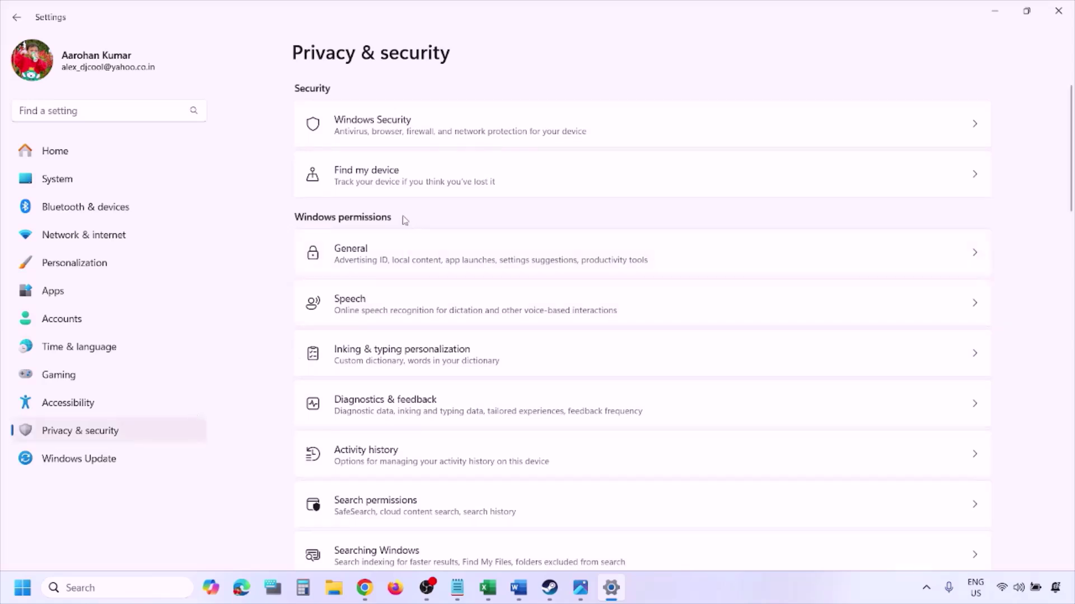
{"action": "left_click", "coordinate": [387, 134]}
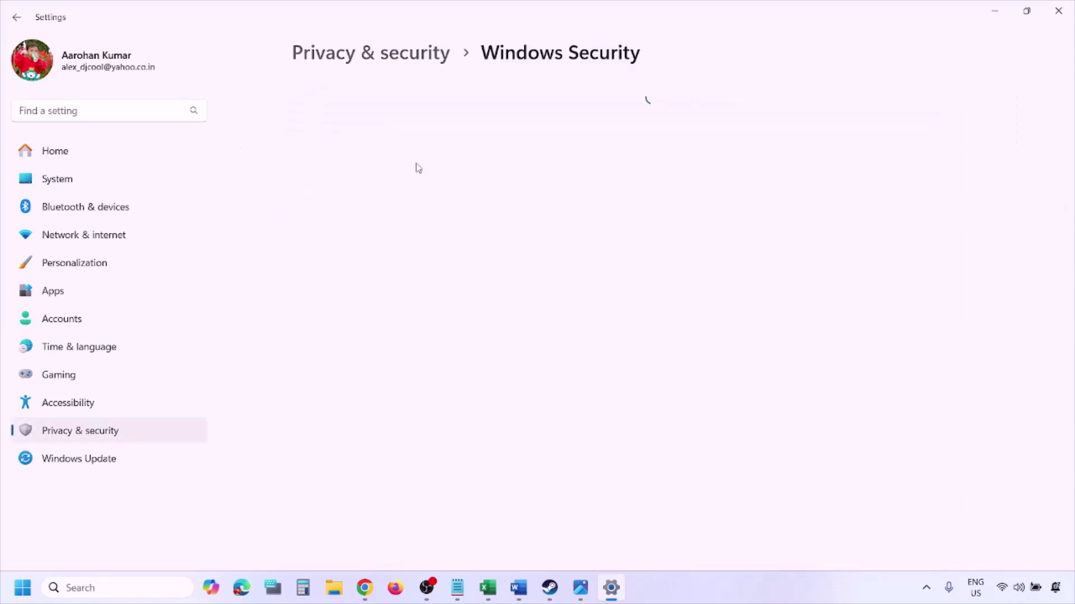
{"action": "left_click", "coordinate": [393, 217]}
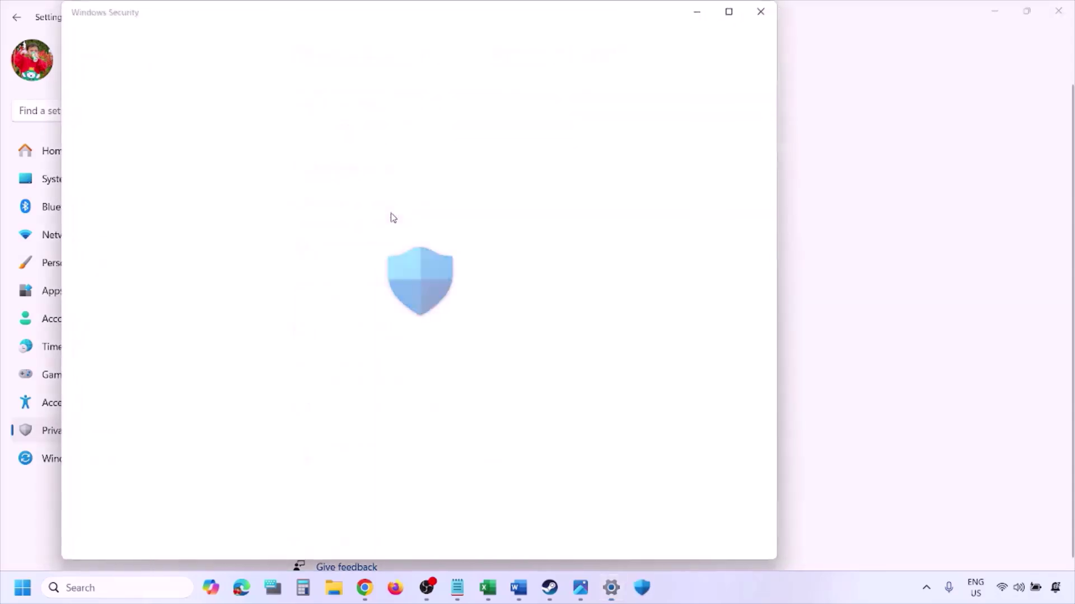
- Open the list of apps allowed through Controlled folder access under Ransomware protection and look through it
{"action": "scroll", "coordinate": [409, 391], "scroll_direction": "down", "scroll_amount": 4}
{"action": "scroll", "coordinate": [412, 390], "scroll_direction": "up", "scroll_amount": 1}
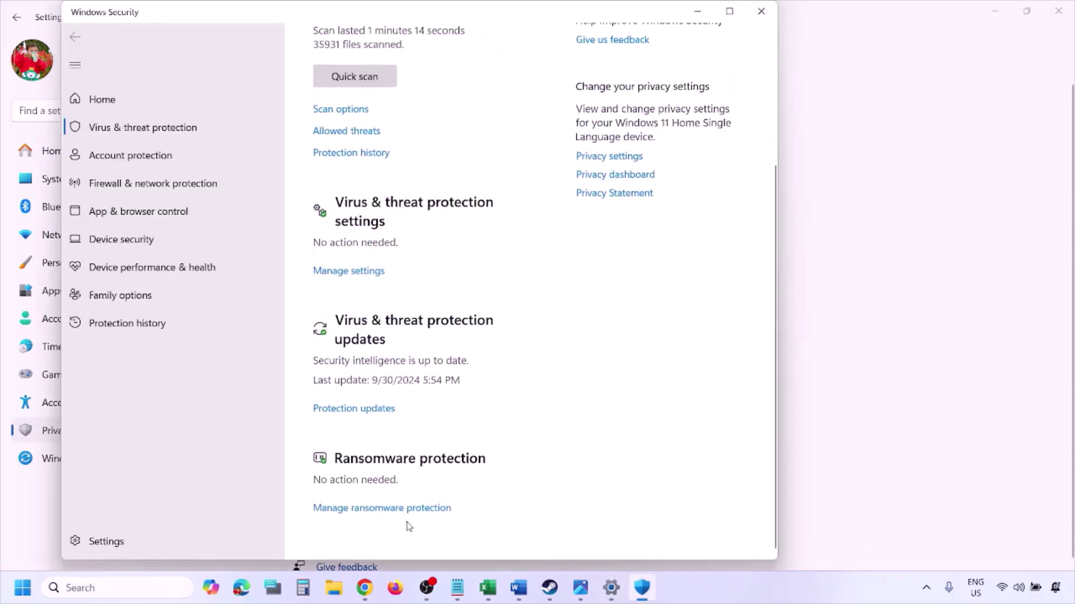
{"action": "left_click", "coordinate": [393, 511]}
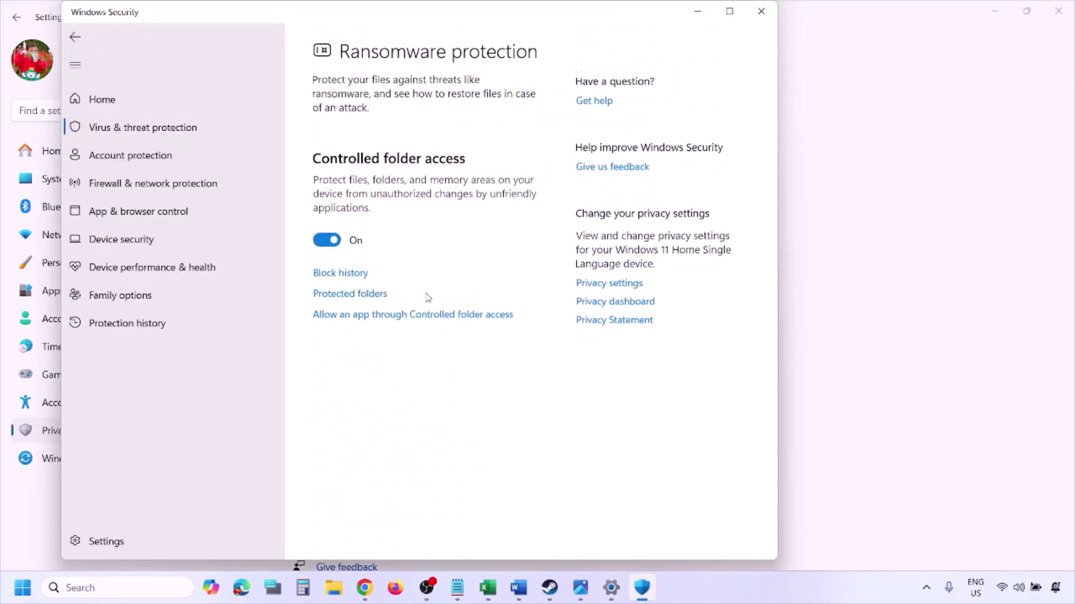
{"action": "left_click", "coordinate": [407, 316]}
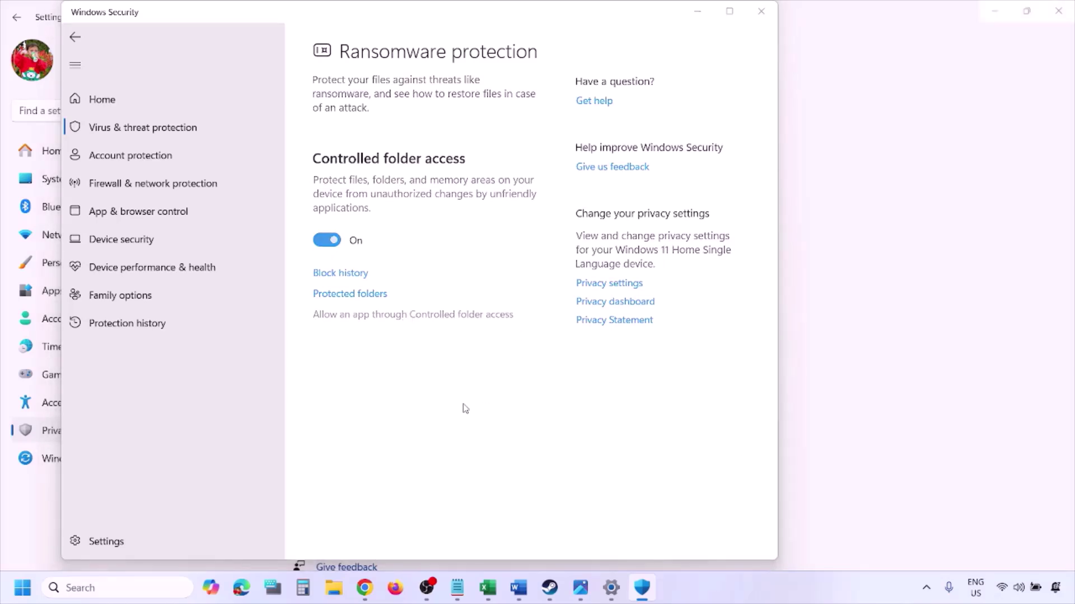
{"action": "scroll", "coordinate": [446, 269], "scroll_direction": "down", "scroll_amount": 3}
{"action": "scroll", "coordinate": [390, 162], "scroll_direction": "up", "scroll_amount": 3}
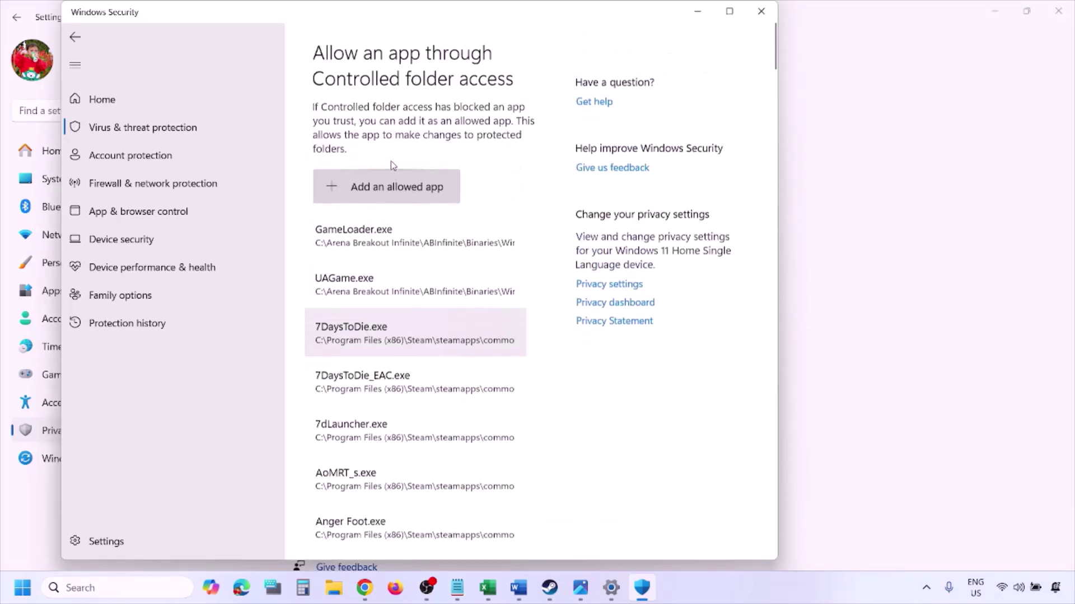
- Browse to C:\Program Files (x86)\Steam\steamapps for an app to allow through Controlled folder access, and cancel the selection
{"action": "left_click", "coordinate": [398, 188]}
{"action": "left_click", "coordinate": [404, 242]}
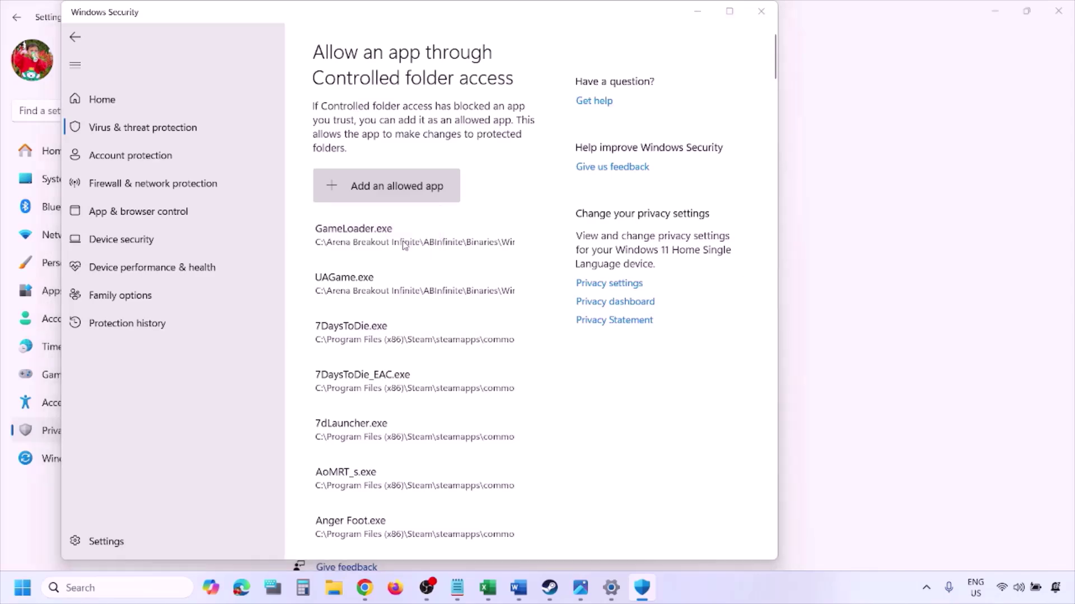
{"action": "left_click", "coordinate": [112, 296]}
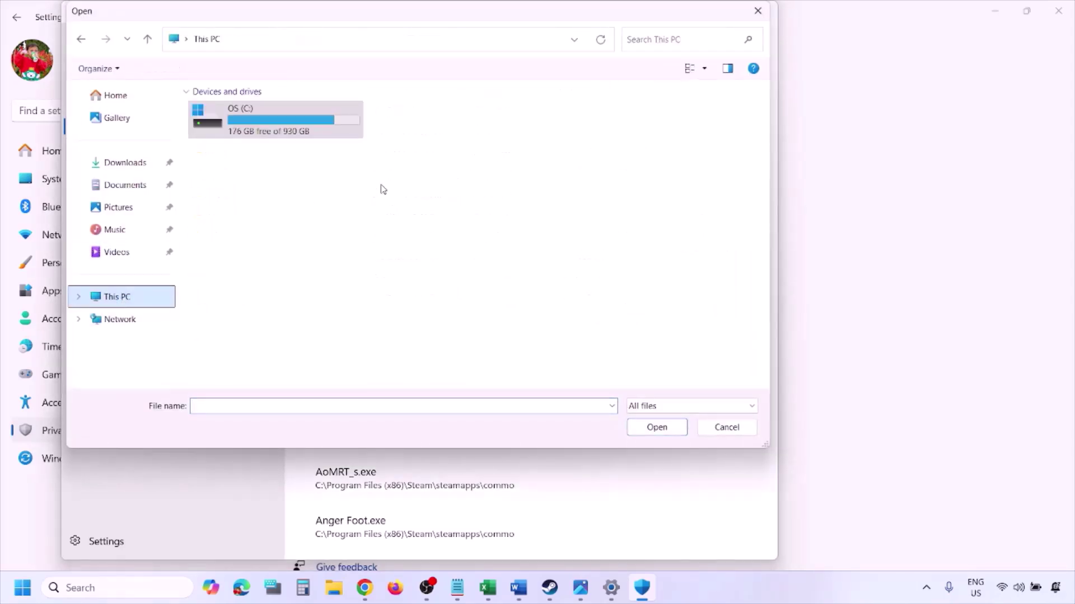
{"action": "left_click", "coordinate": [273, 127]}
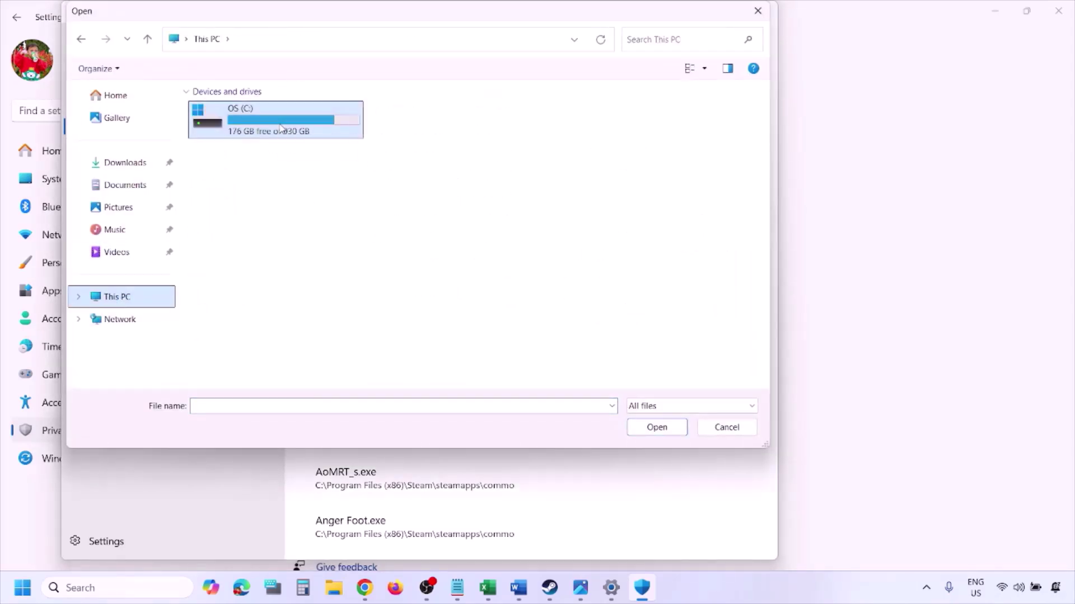
{"action": "double_click", "coordinate": [280, 128]}
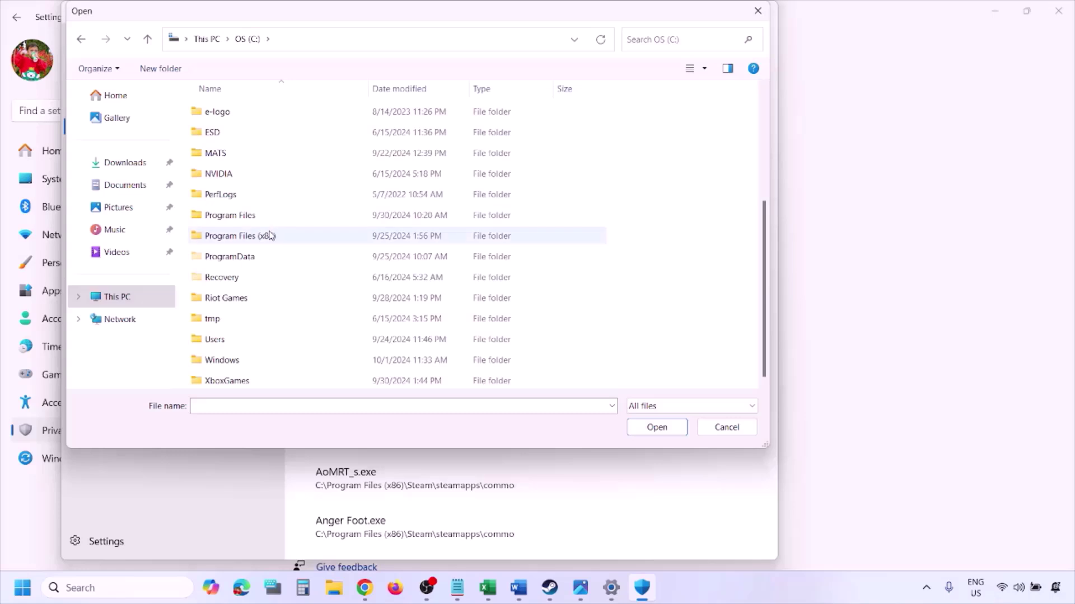
{"action": "double_click", "coordinate": [269, 235]}
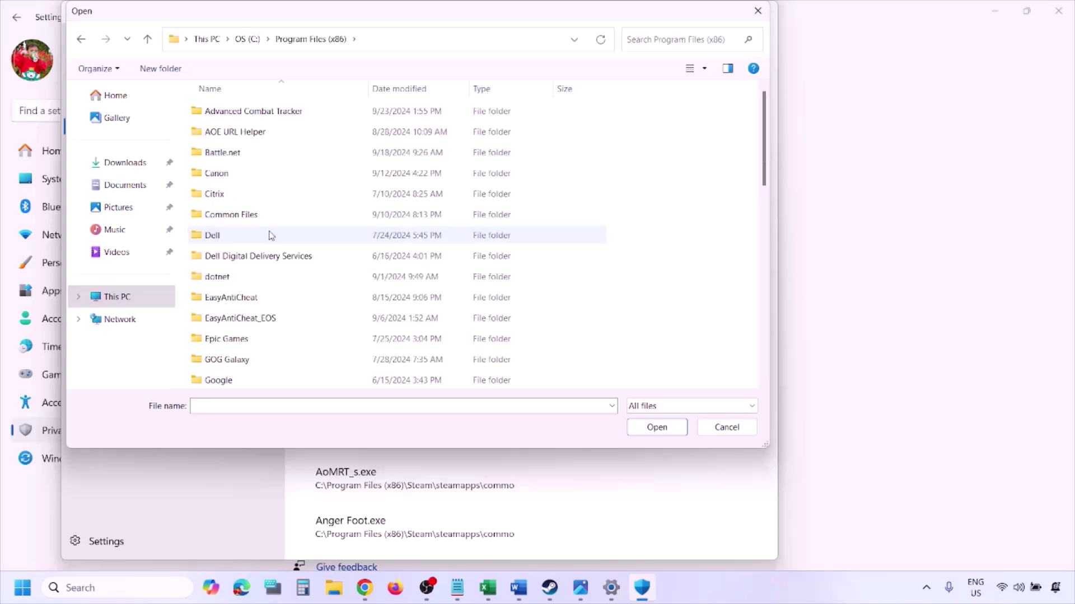
{"action": "scroll", "coordinate": [271, 235], "scroll_direction": "down", "scroll_amount": 4}
{"action": "scroll", "coordinate": [271, 236], "scroll_direction": "down", "scroll_amount": 4}
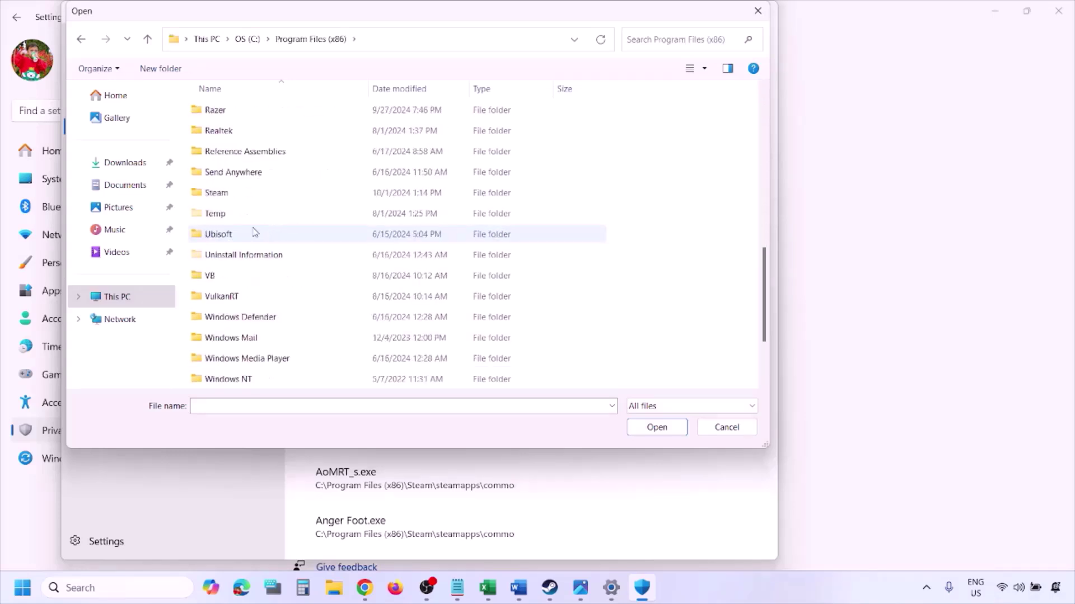
{"action": "double_click", "coordinate": [241, 193]}
{"action": "scroll", "coordinate": [250, 248], "scroll_direction": "down", "scroll_amount": 4}
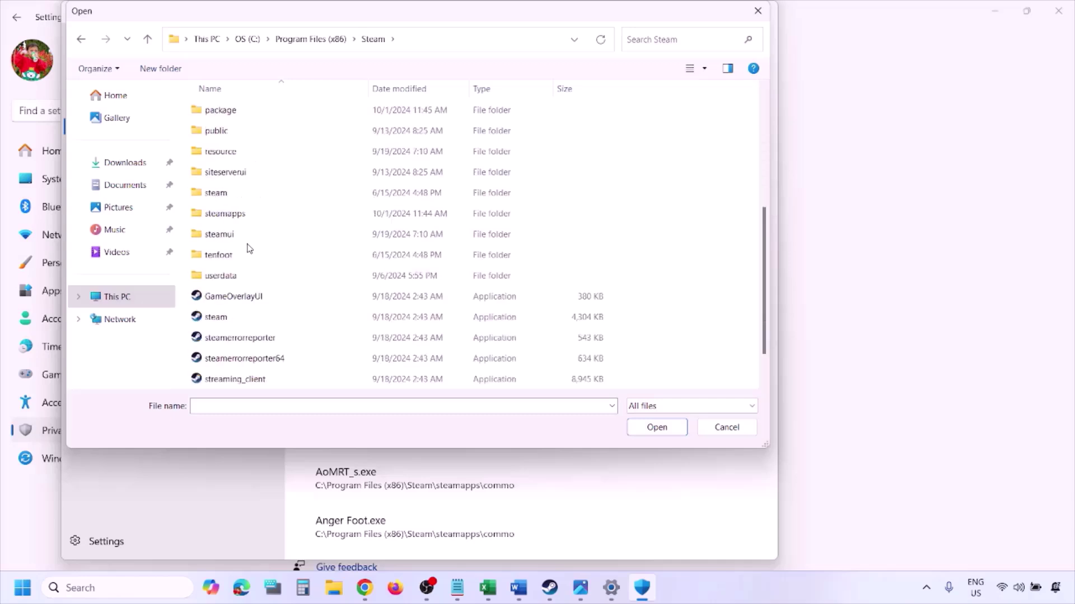
{"action": "double_click", "coordinate": [246, 215]}
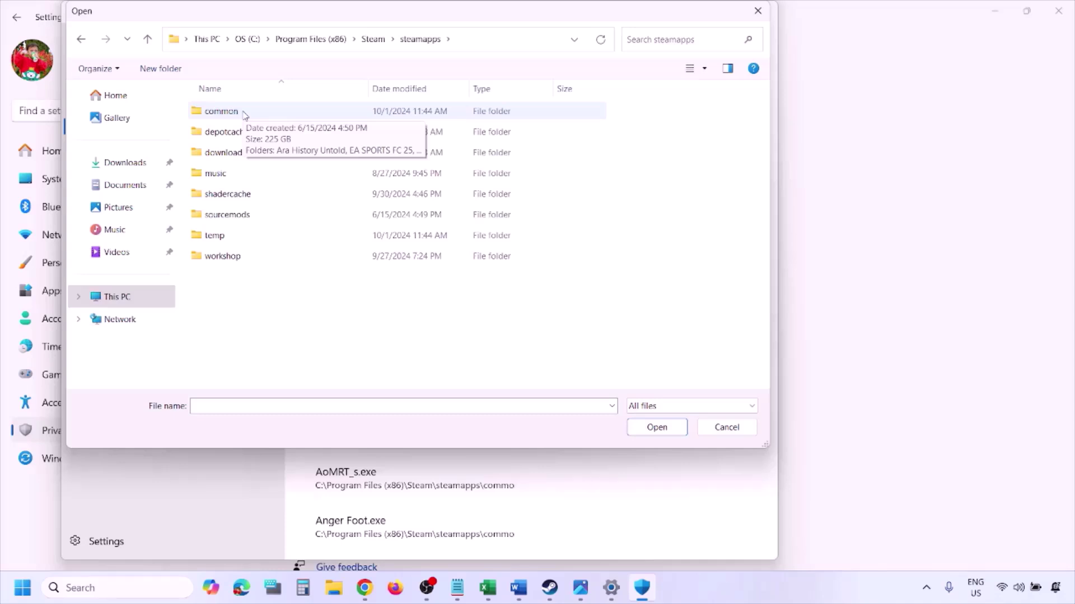
{"action": "left_click", "coordinate": [725, 430]}
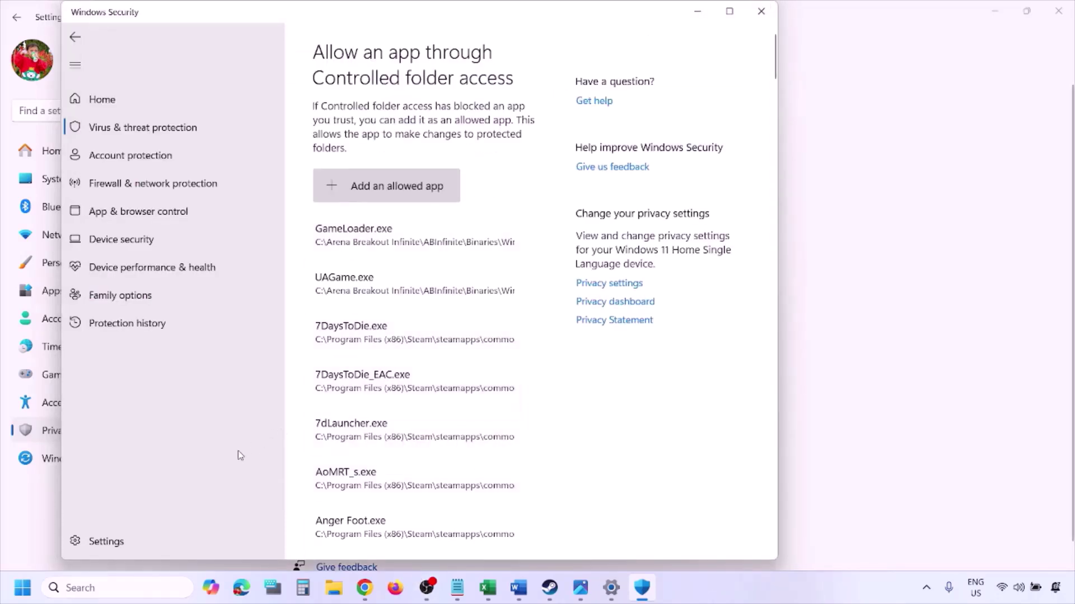
- Search Windows for Control Panel and open it
{"action": "left_click", "coordinate": [111, 587]}
{"action": "type", "text": "o"}
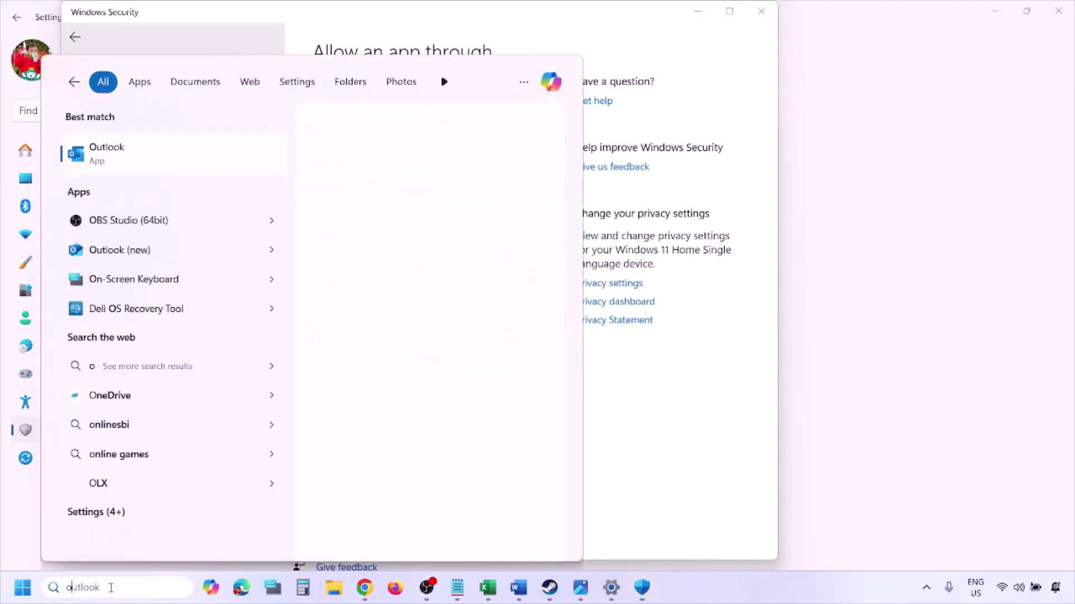
{"action": "type", "text": "ntrol"}
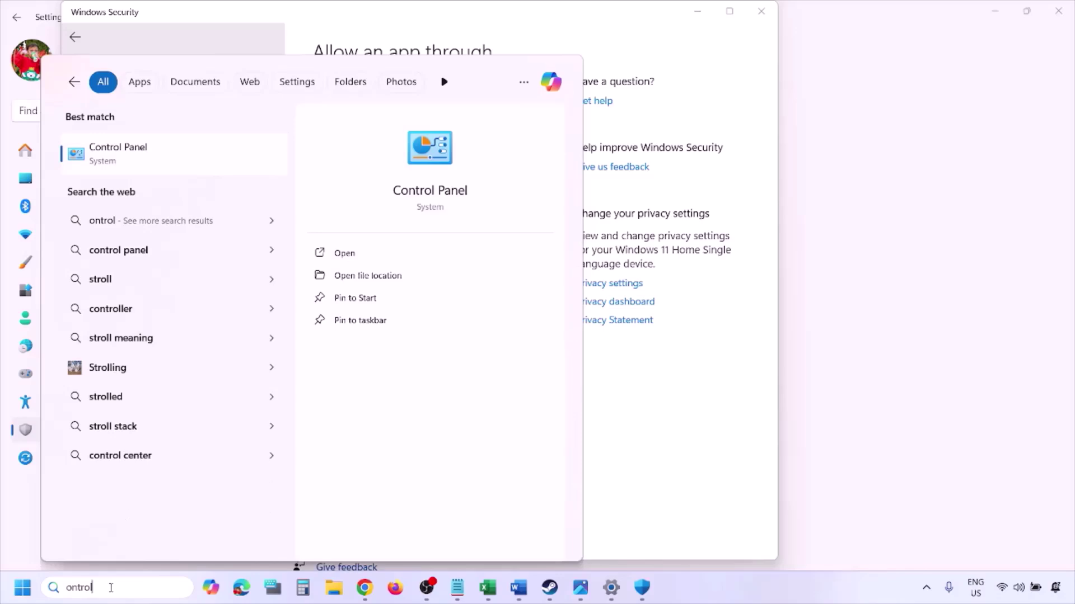
{"action": "key", "text": "Return"}
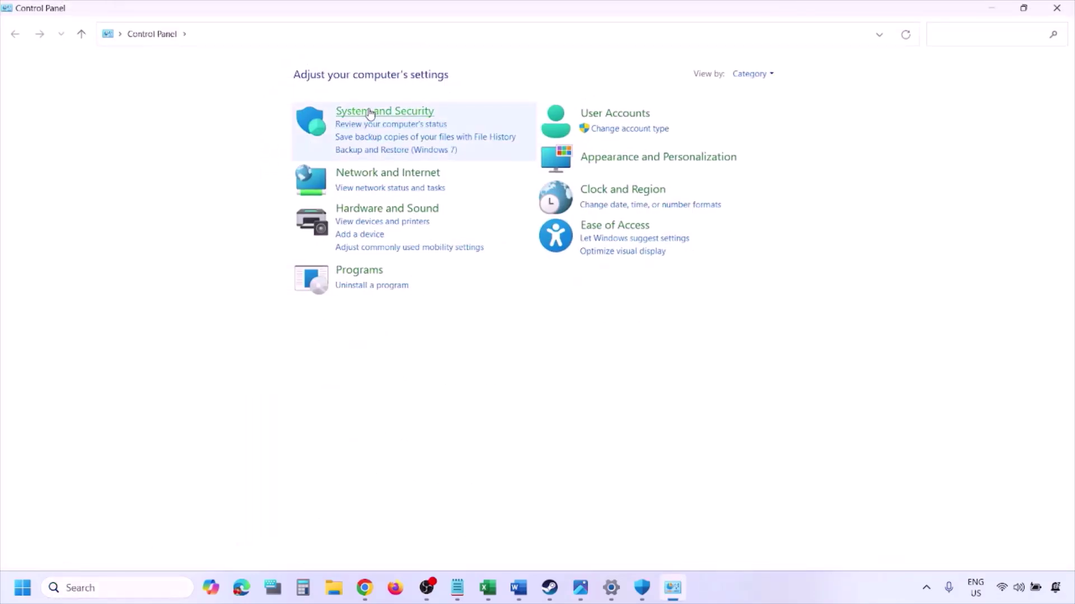
- Open the apps allowed through Windows Defender Firewall under System and Security and unlock the list for changes
{"action": "left_click", "coordinate": [370, 113]}
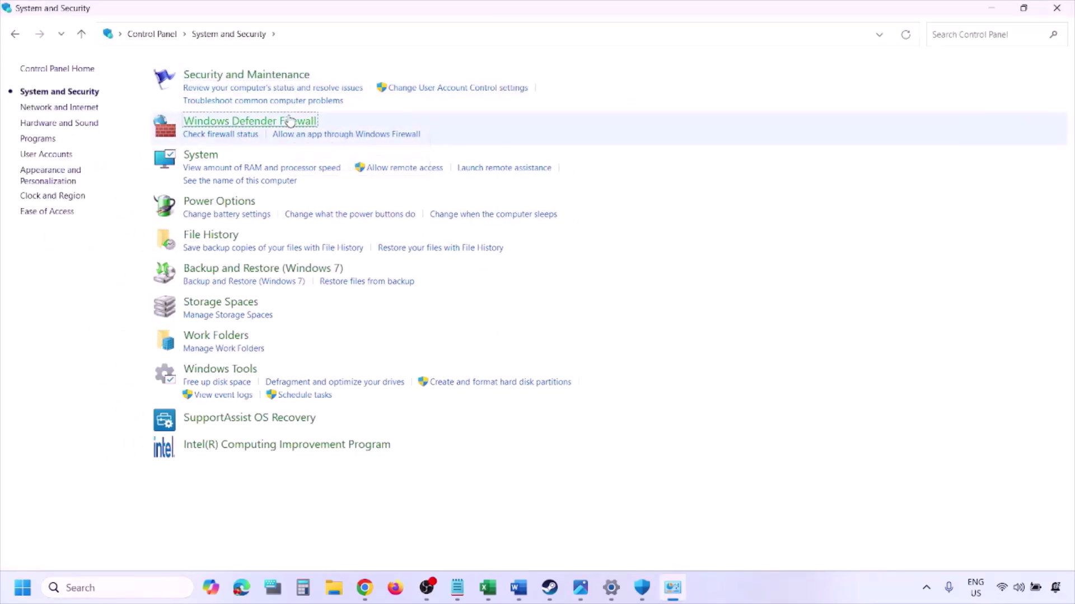
{"action": "left_click", "coordinate": [290, 121]}
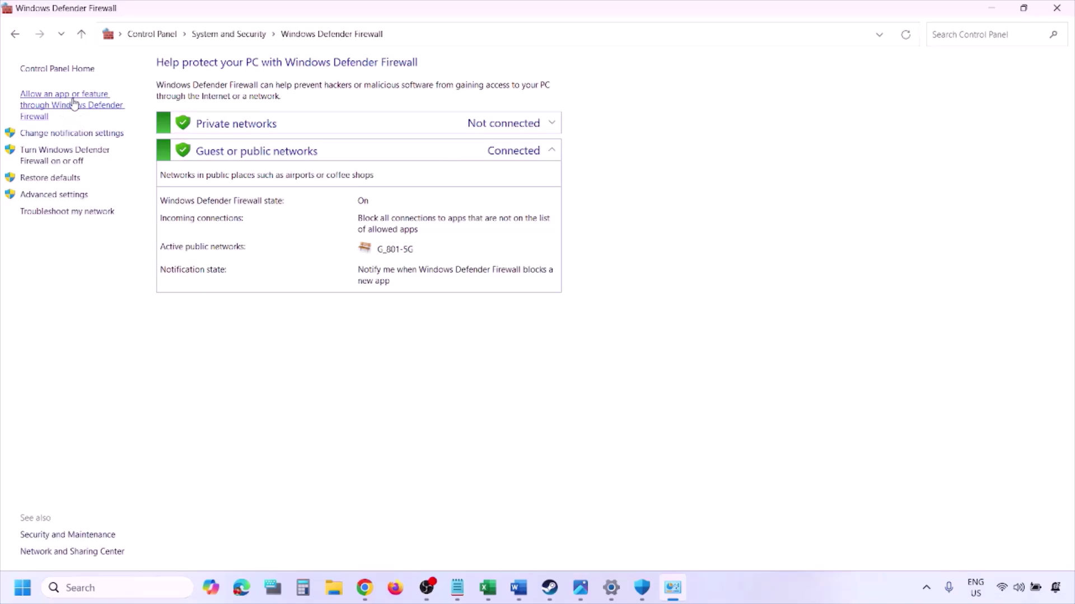
{"action": "left_click", "coordinate": [73, 104]}
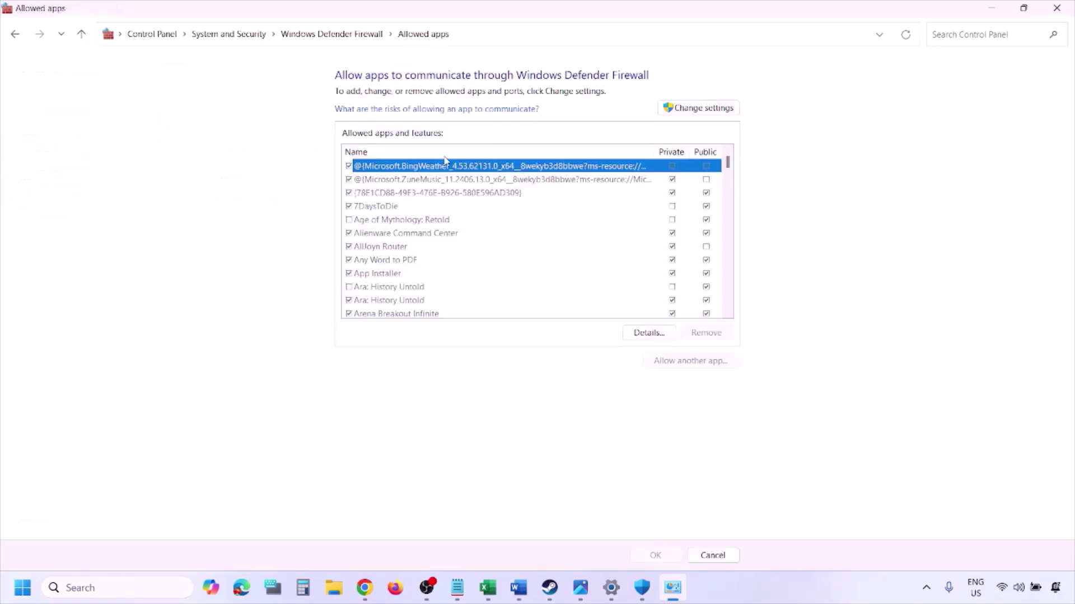
{"action": "left_click", "coordinate": [722, 107]}
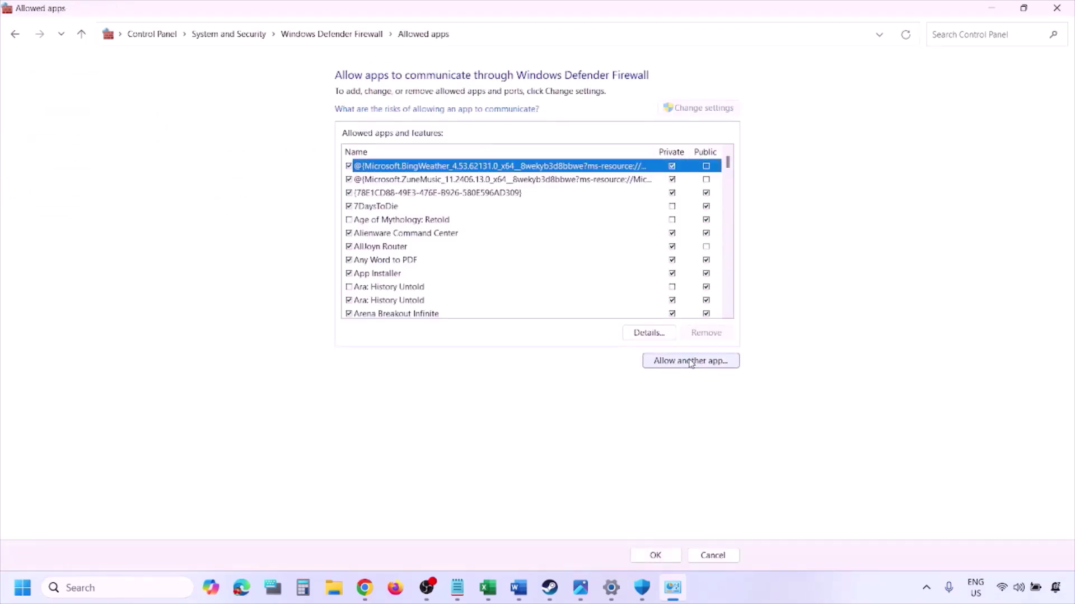
- Browse This PC for another app to allow through the firewall, cancel the selection, and close the allowed apps window
{"action": "left_click", "coordinate": [692, 362]}
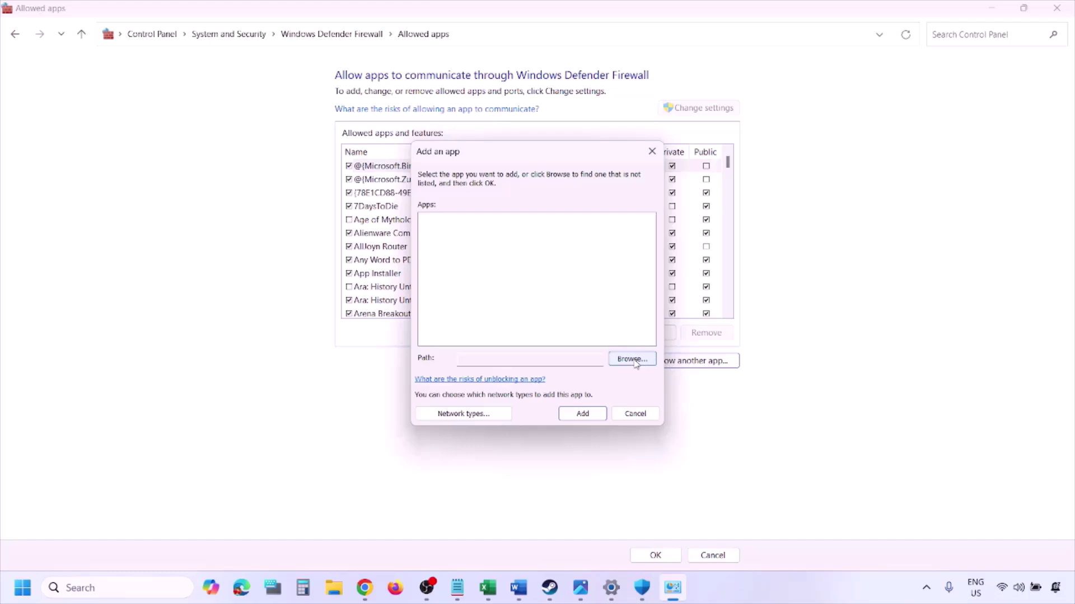
{"action": "left_click", "coordinate": [633, 359]}
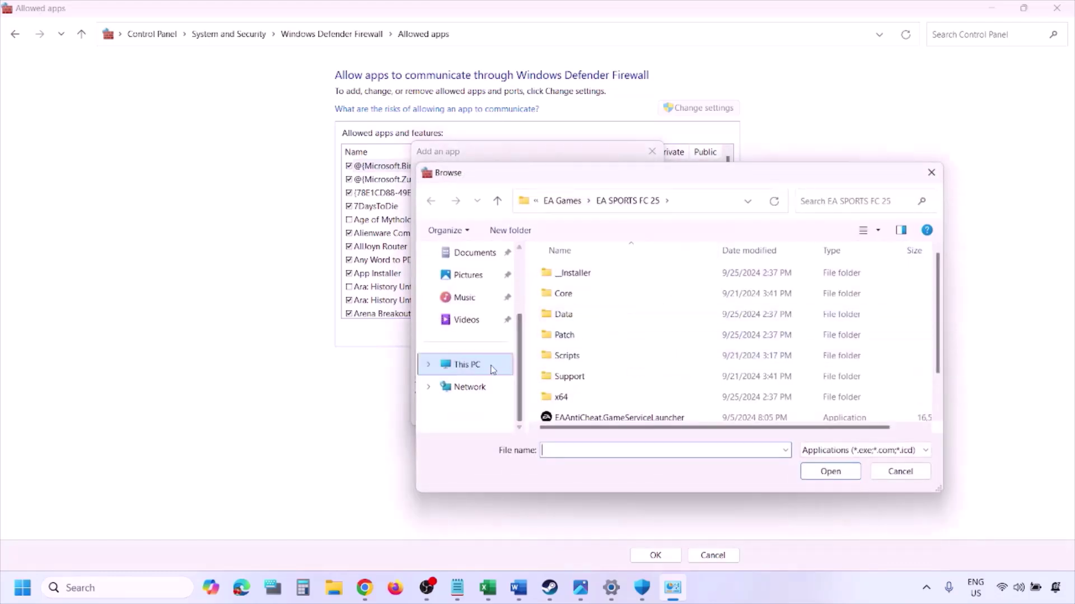
{"action": "left_click", "coordinate": [492, 370]}
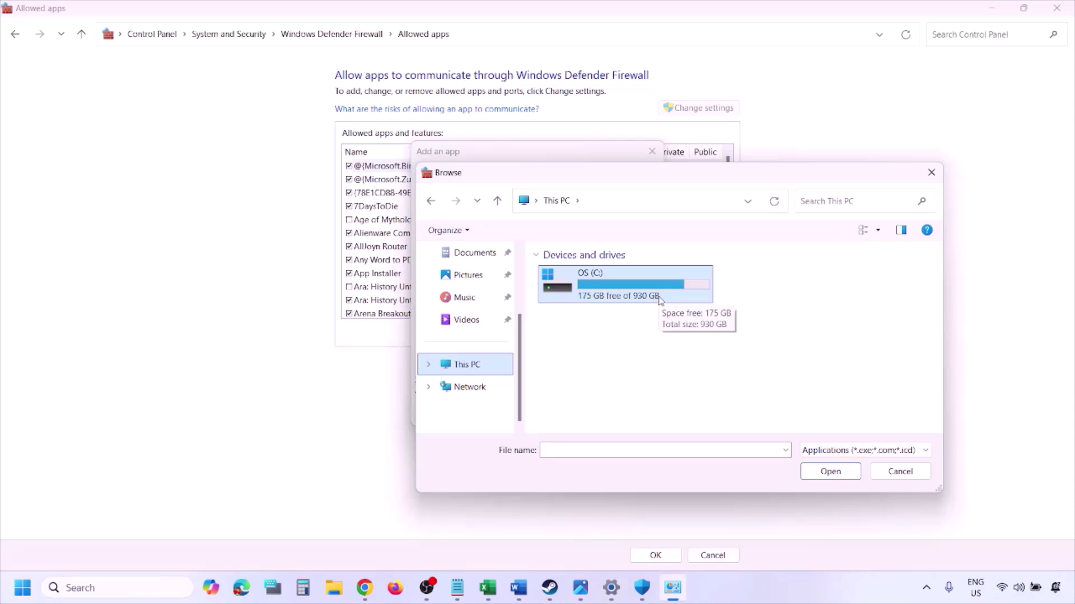
{"action": "left_click", "coordinate": [888, 477]}
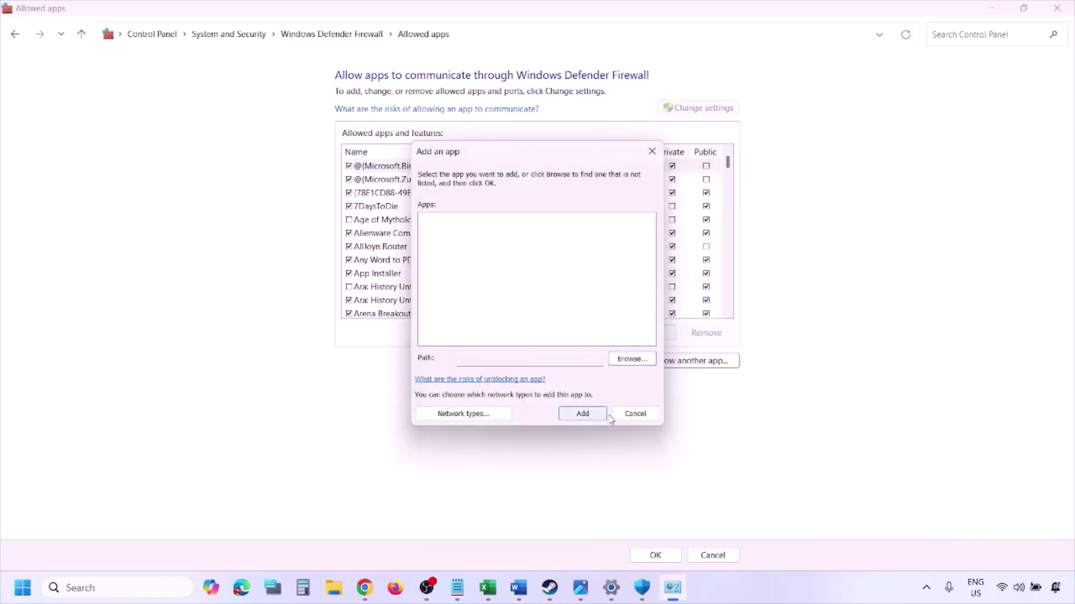
{"action": "left_click", "coordinate": [628, 414]}
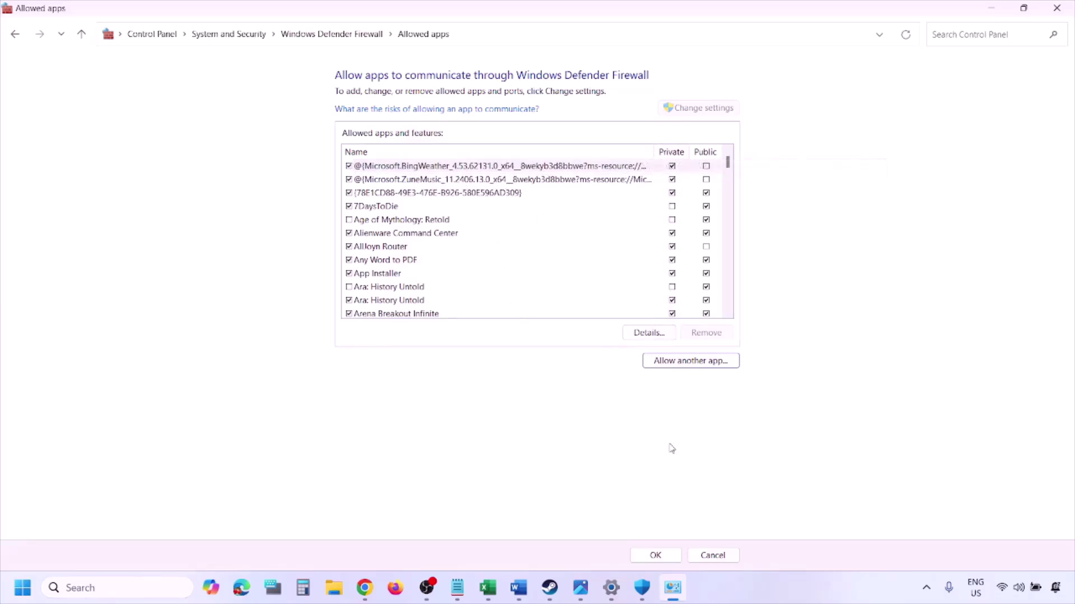
{"action": "left_click", "coordinate": [1057, 7]}
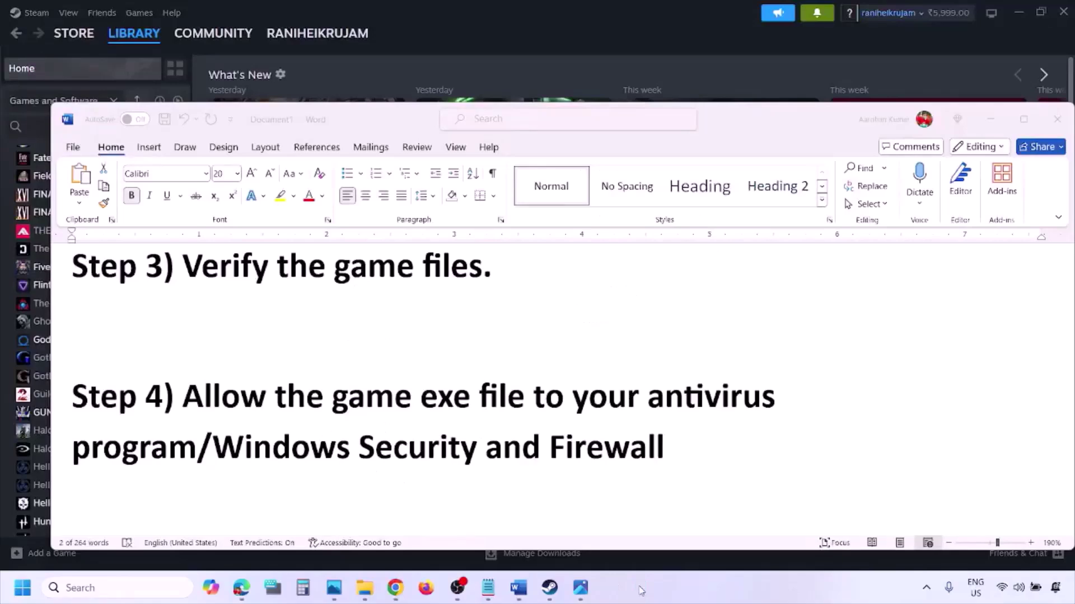
- Go to Step 5 on clean graphics driver installation in the Word document and highlight its NVIDIA and AMD links
{"action": "scroll", "coordinate": [386, 386], "scroll_direction": "down", "scroll_amount": 3}
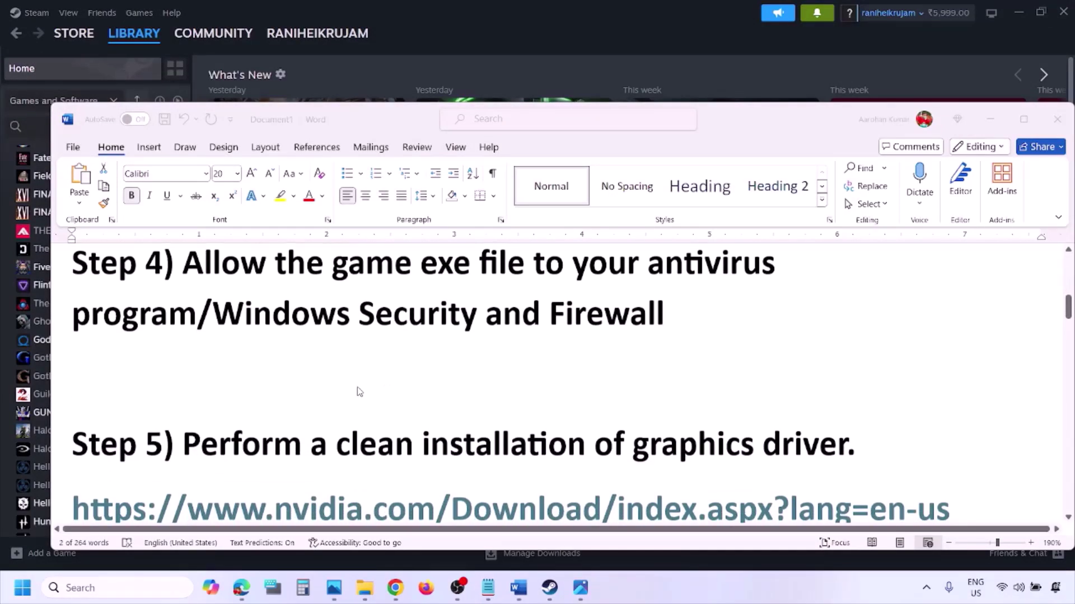
{"action": "scroll", "coordinate": [360, 392], "scroll_direction": "down", "scroll_amount": 3}
{"action": "double_click", "coordinate": [266, 366]}
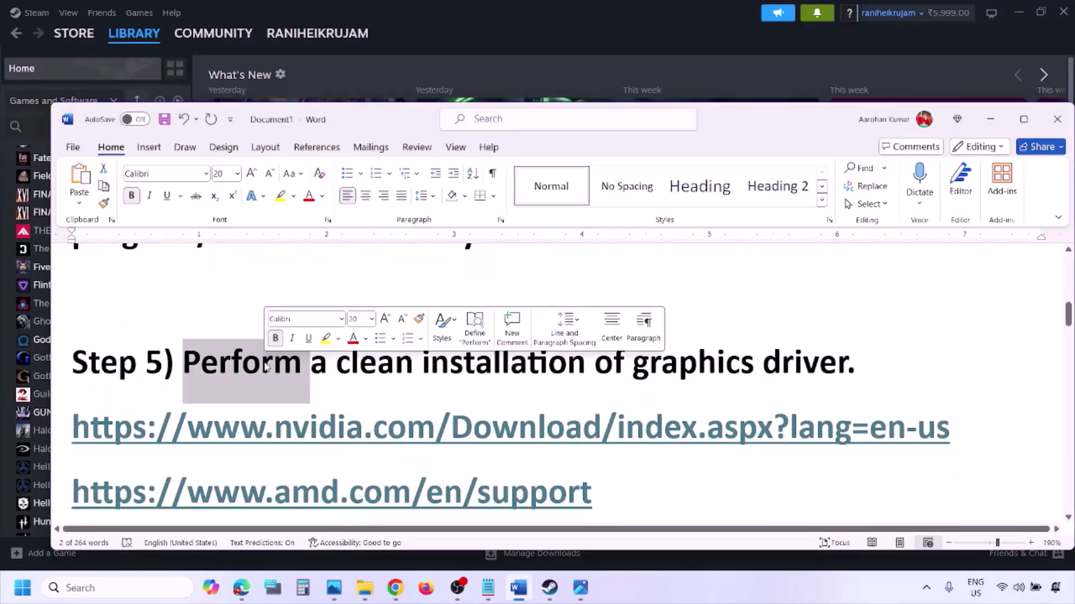
{"action": "left_click_drag", "start_coordinate": [240, 427], "coordinate": [386, 431]}
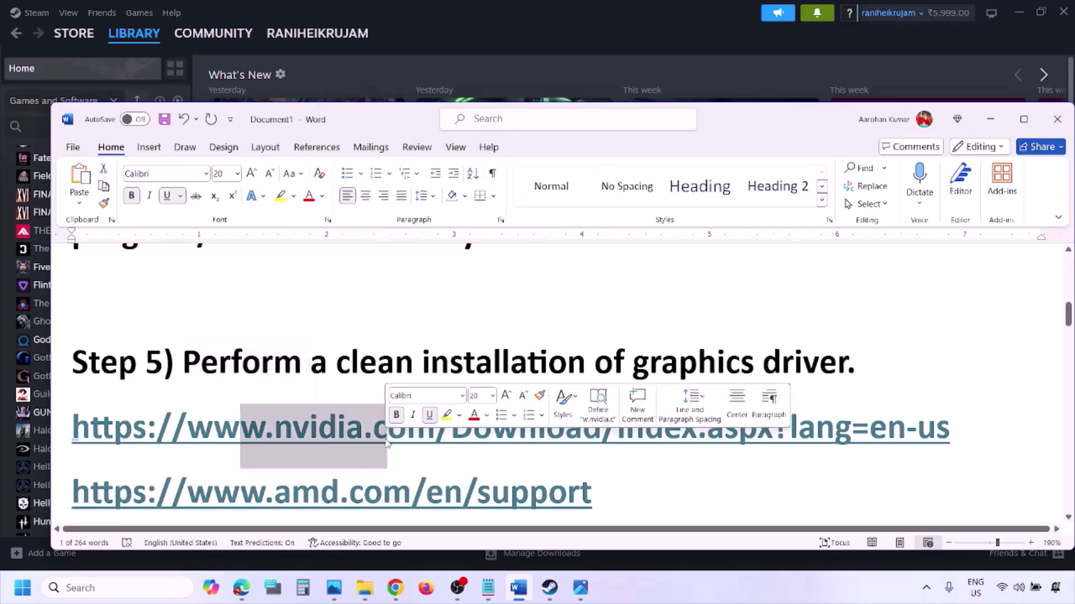
{"action": "scroll", "coordinate": [386, 439], "scroll_direction": "down", "scroll_amount": 1}
{"action": "left_click_drag", "start_coordinate": [239, 452], "coordinate": [568, 454]}
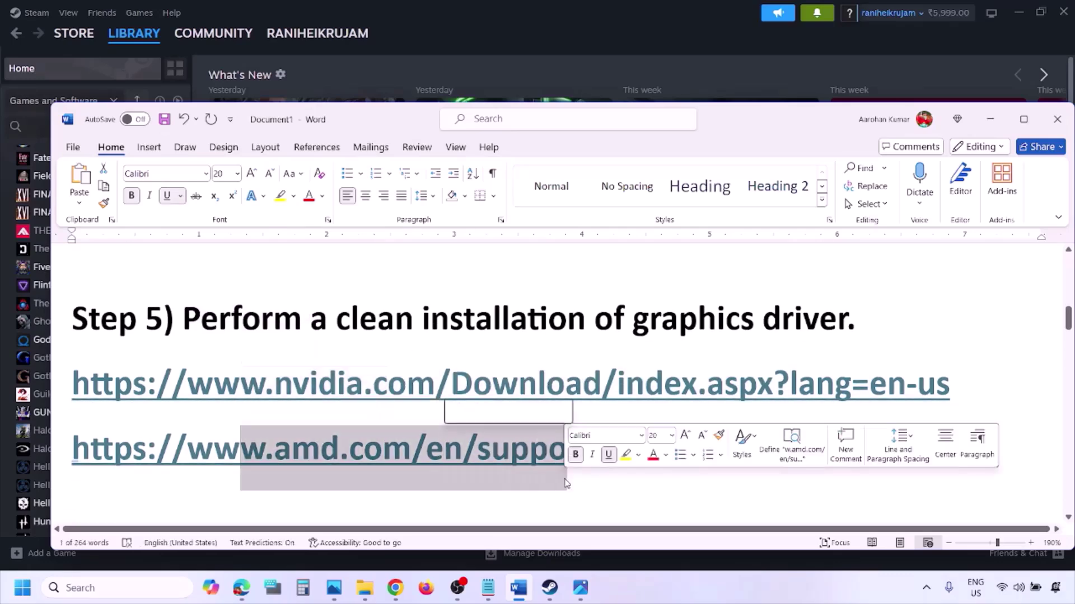
{"action": "left_click", "coordinate": [706, 579]}
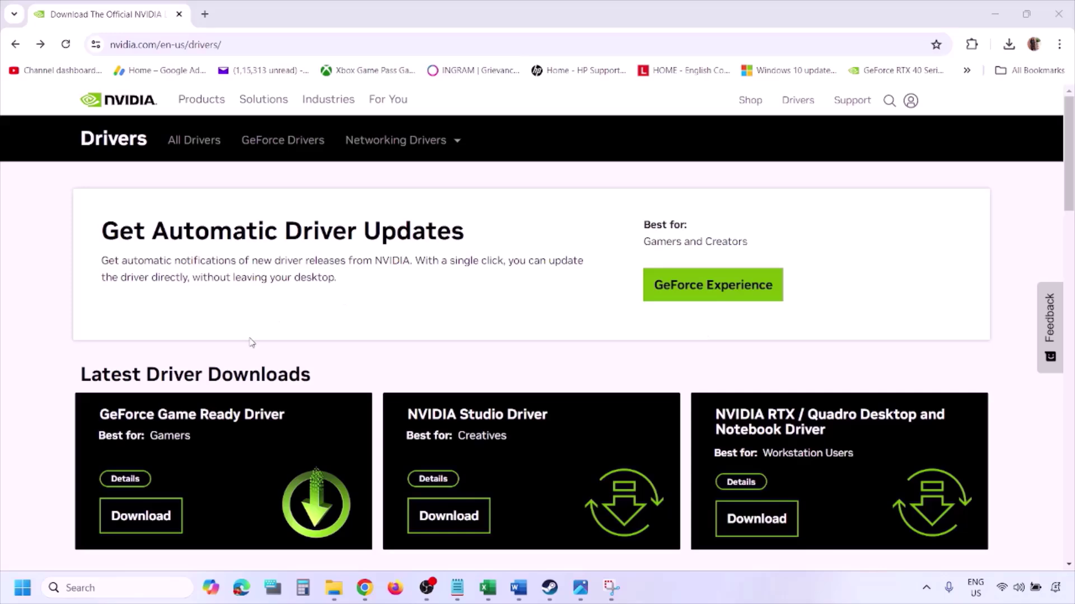
- Search the NVIDIA drivers page for a GeForce RTX 3050 Laptop GPU driver with Windows 11 and English (US)
{"action": "scroll", "coordinate": [251, 343], "scroll_direction": "down", "scroll_amount": 9}
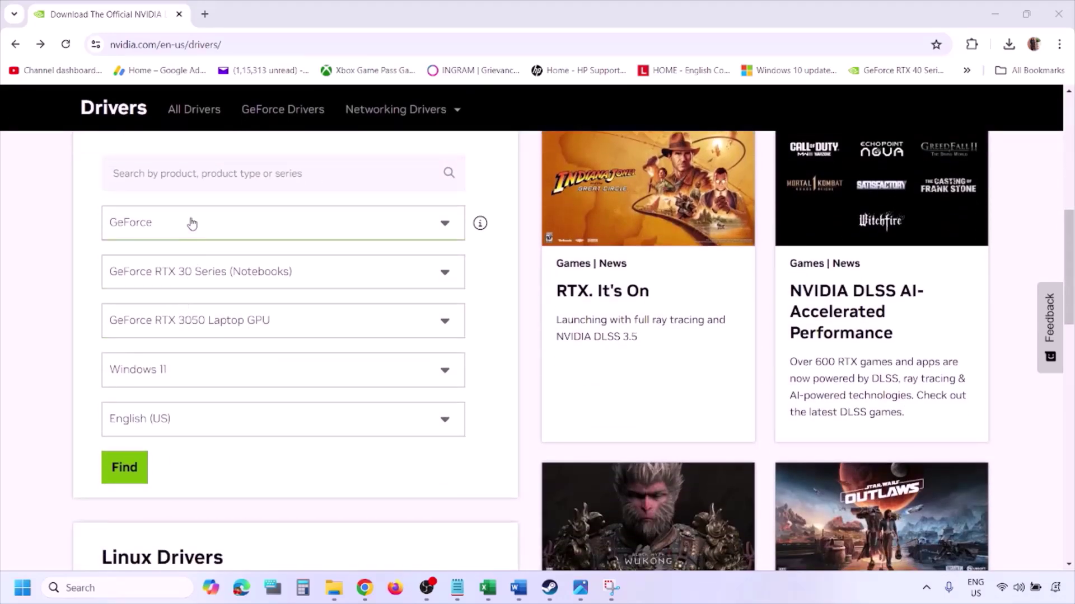
{"action": "left_click", "coordinate": [176, 373]}
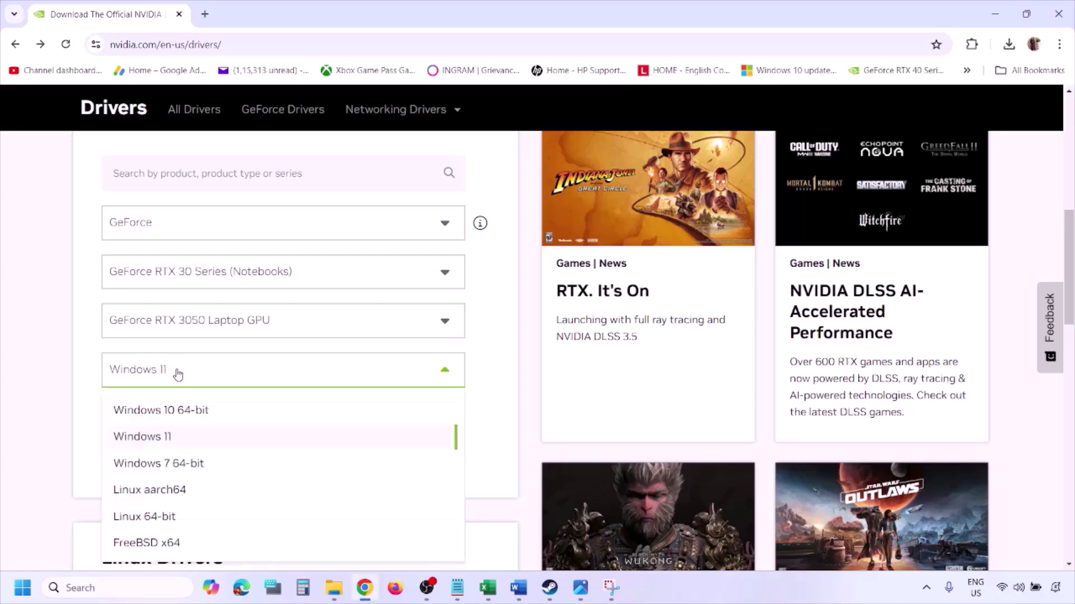
{"action": "left_click", "coordinate": [159, 438]}
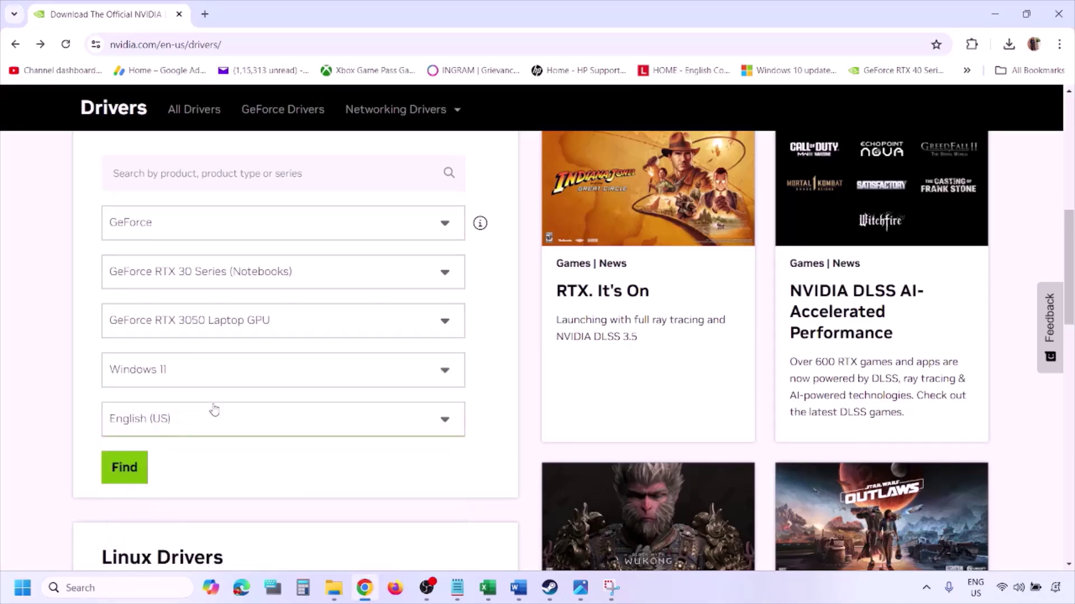
{"action": "left_click", "coordinate": [126, 468]}
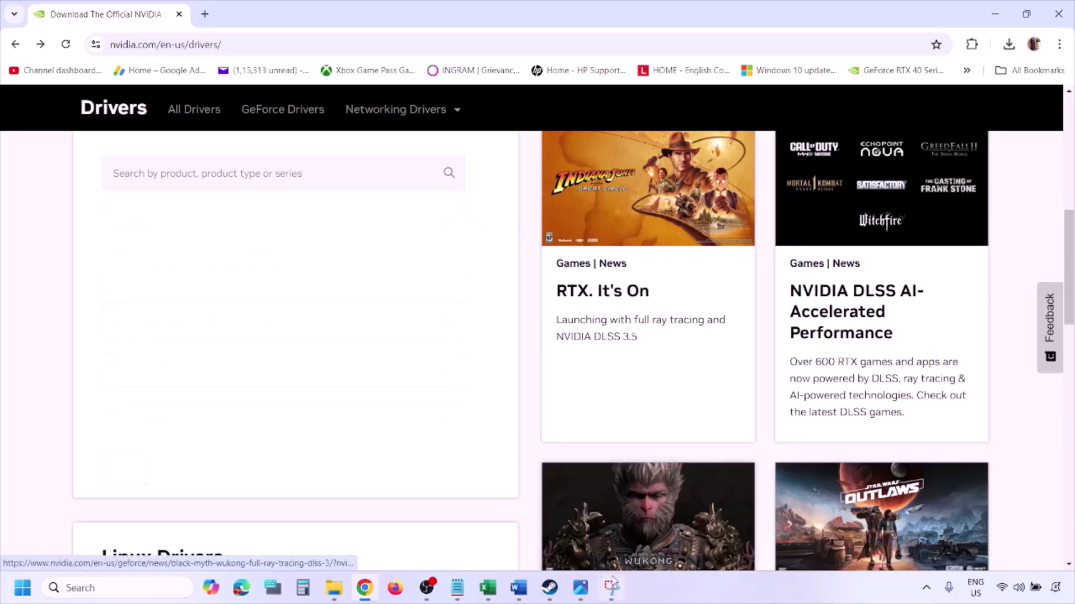
- View the driver installation images 1.png to 5.png, covering the download, Custom (Advanced) option and clean installation
{"action": "left_click", "coordinate": [581, 589]}
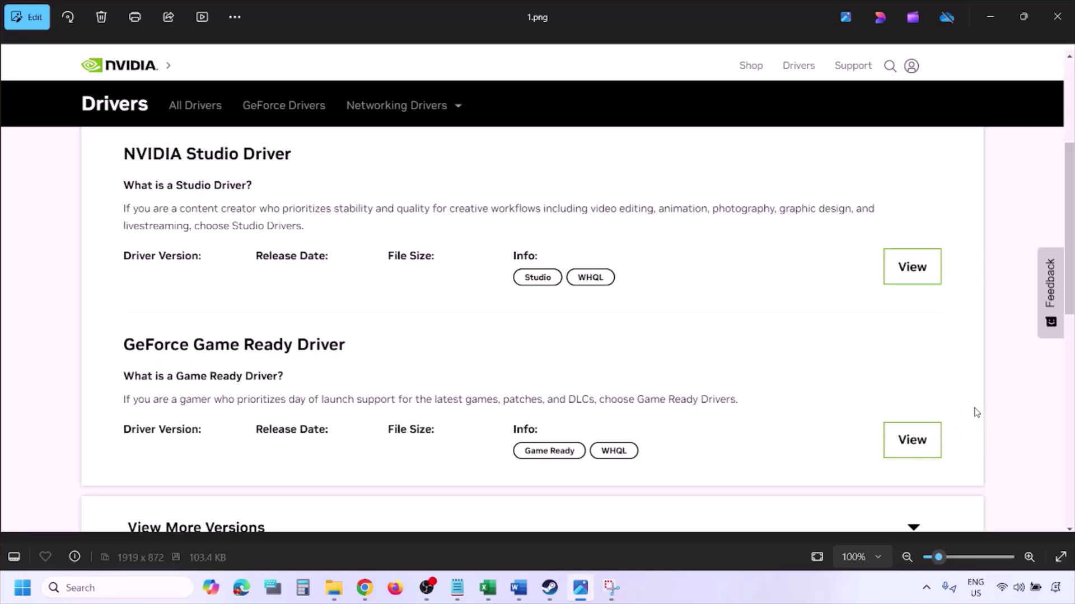
{"action": "key", "text": "Right"}
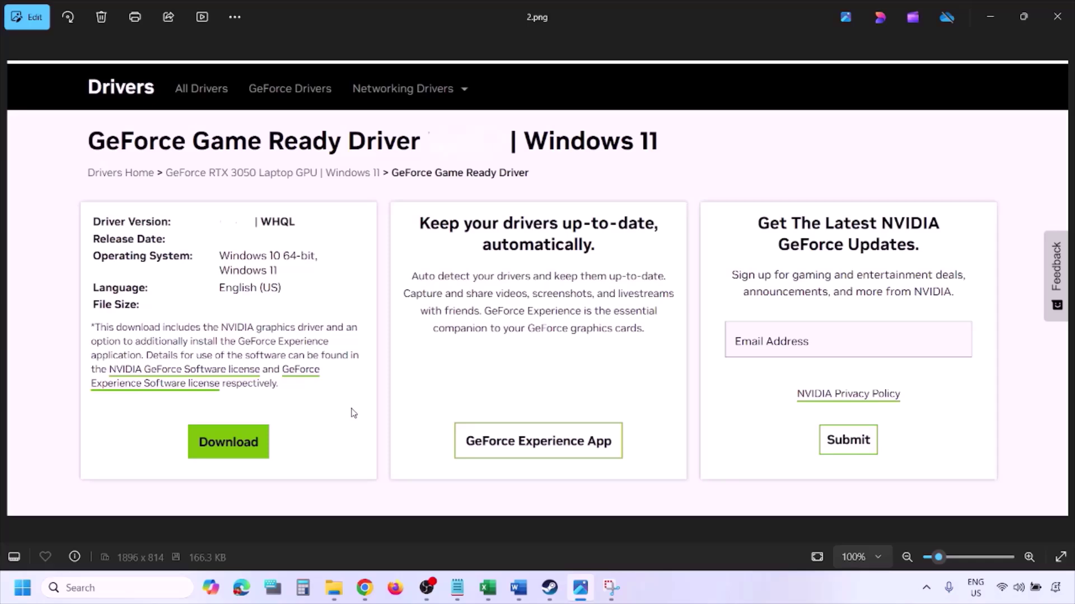
{"action": "key", "text": "Right"}
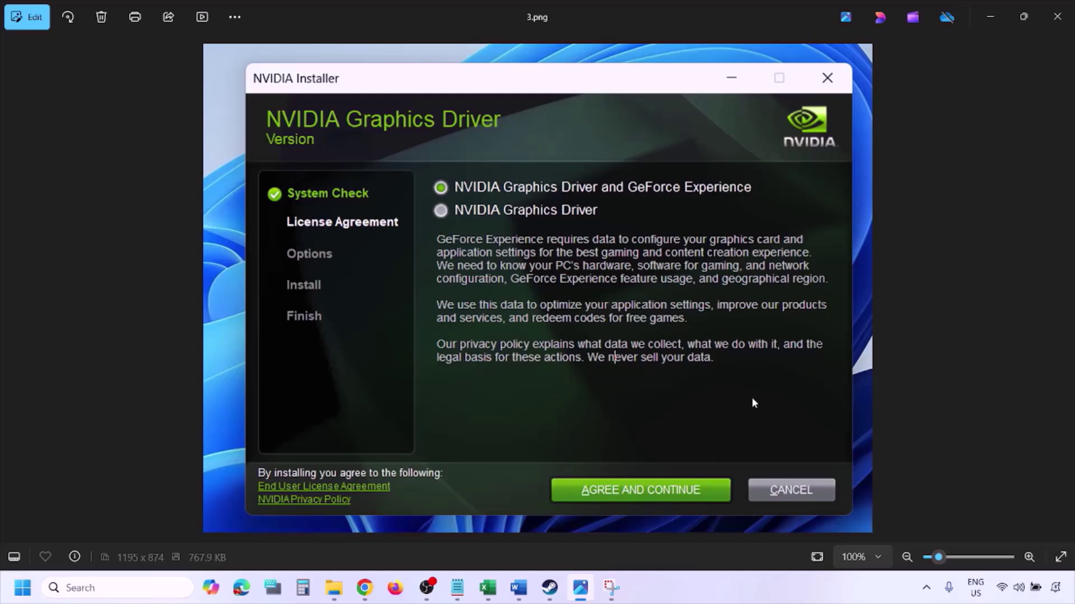
{"action": "key", "text": "Right"}
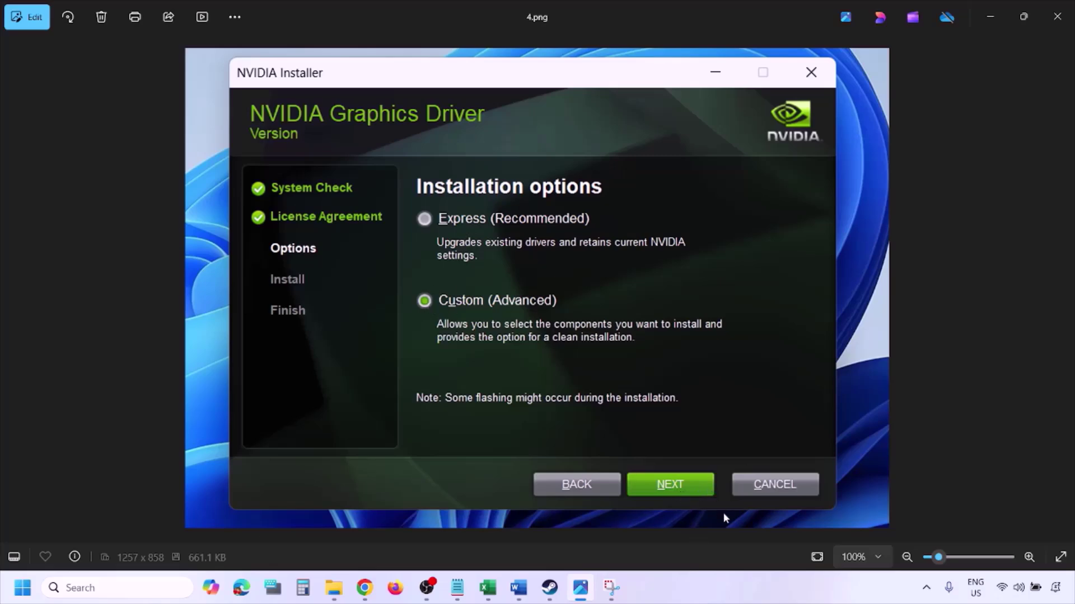
{"action": "key", "text": "Right"}
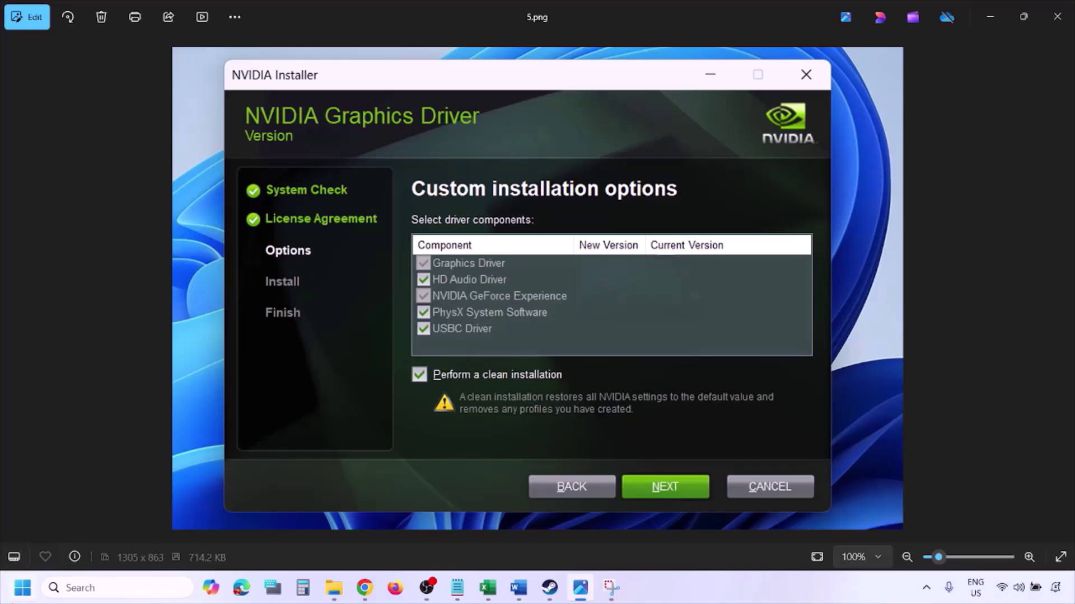
- Show the computer's Restart option over the installer image and dismiss it without restarting
{"action": "left_click", "coordinate": [22, 588]}
{"action": "left_click", "coordinate": [408, 541]}
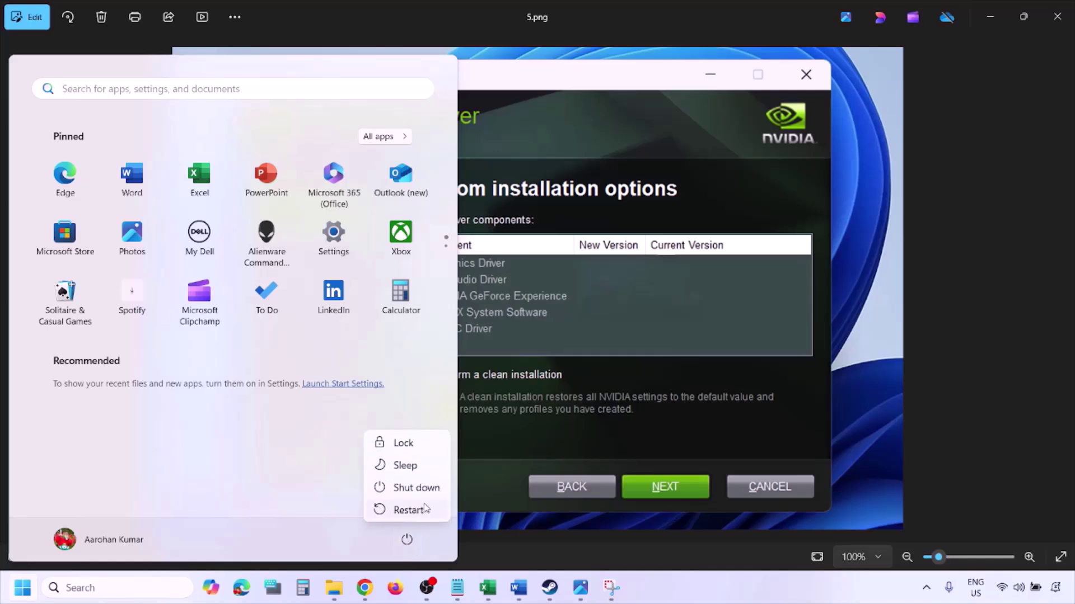
{"action": "left_click", "coordinate": [731, 600]}
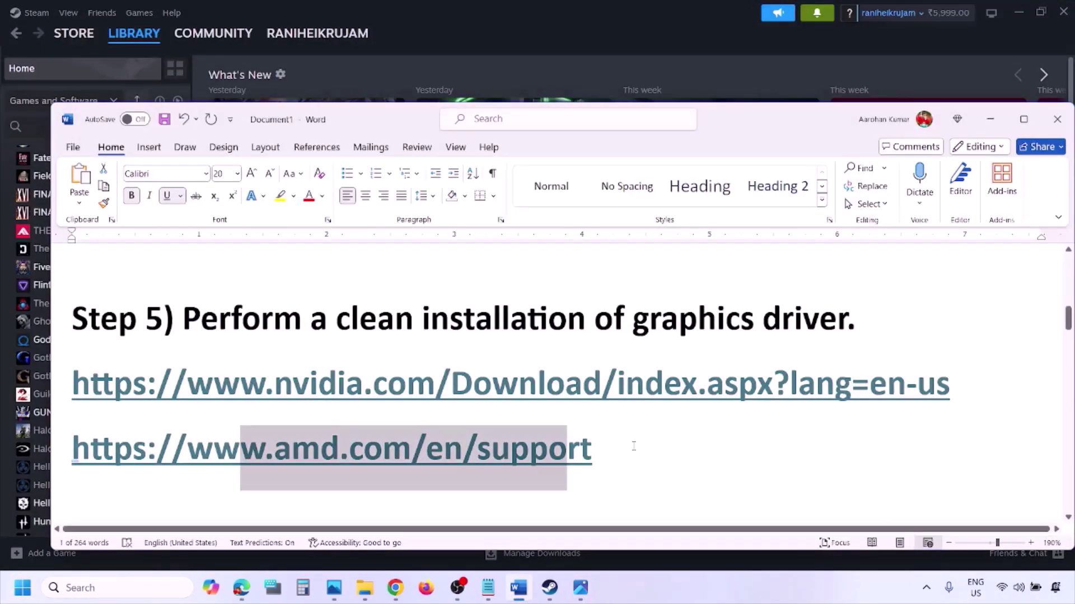
- Highlight the AMD support link in the Word document, and show the power options for a restart before dismissing them
{"action": "triple_click", "coordinate": [612, 451]}
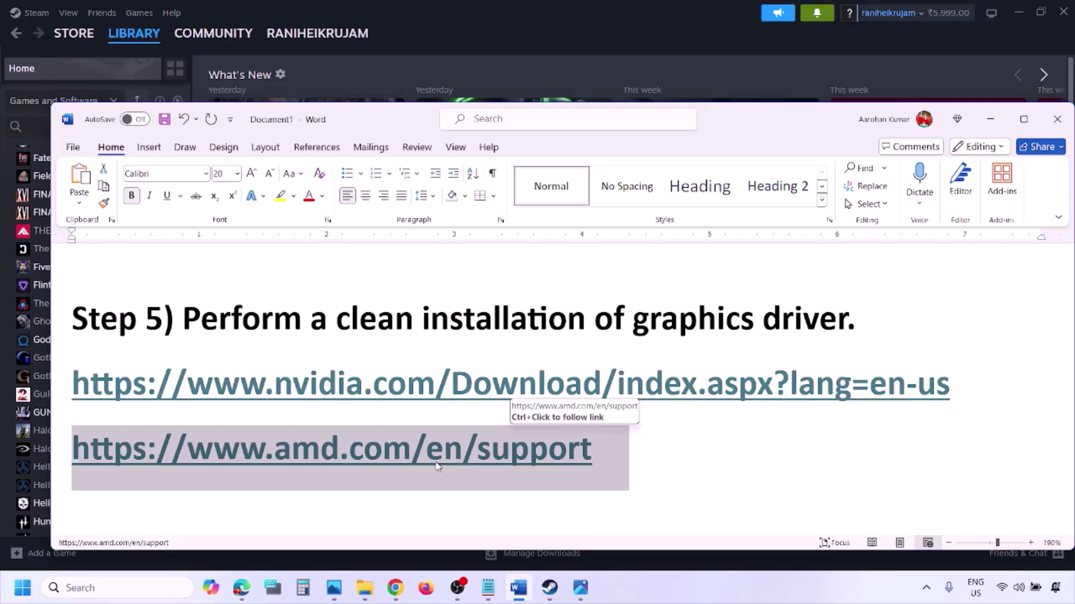
{"action": "left_click", "coordinate": [23, 588]}
{"action": "left_click", "coordinate": [405, 539]}
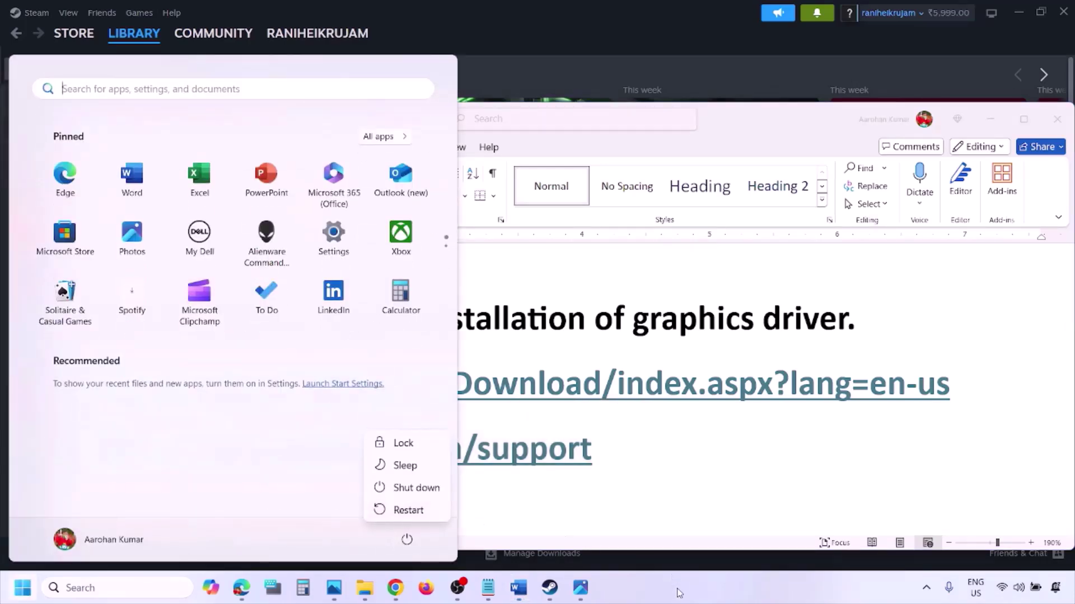
{"action": "left_click", "coordinate": [679, 591]}
- Search Windows for "graphics" and open Graphics settings
{"action": "key", "text": "Delete"}
{"action": "scroll", "coordinate": [505, 385], "scroll_direction": "down", "scroll_amount": 3}
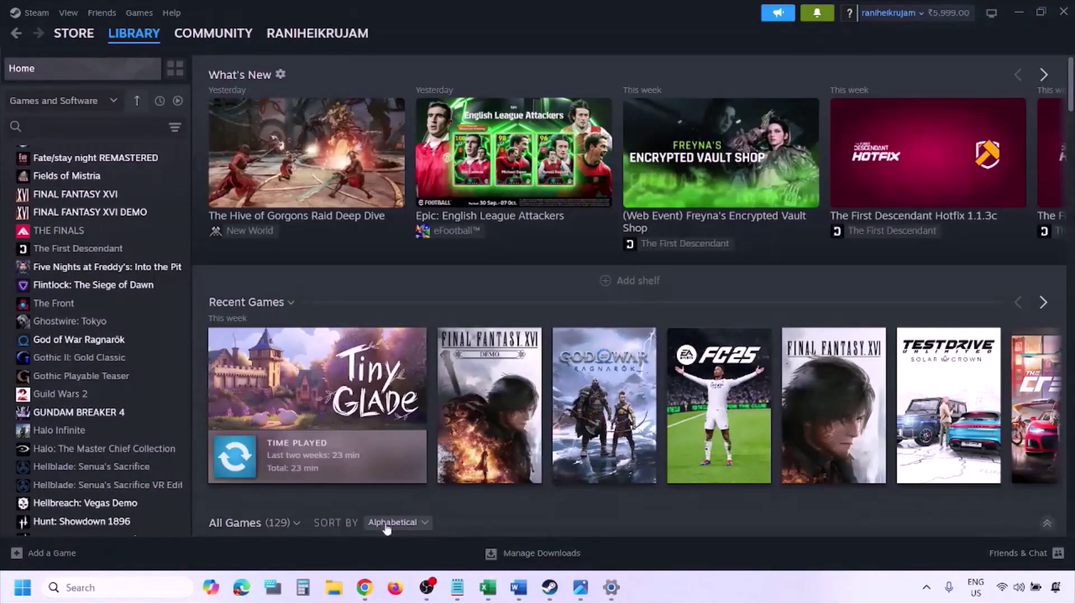
{"action": "left_click", "coordinate": [130, 584]}
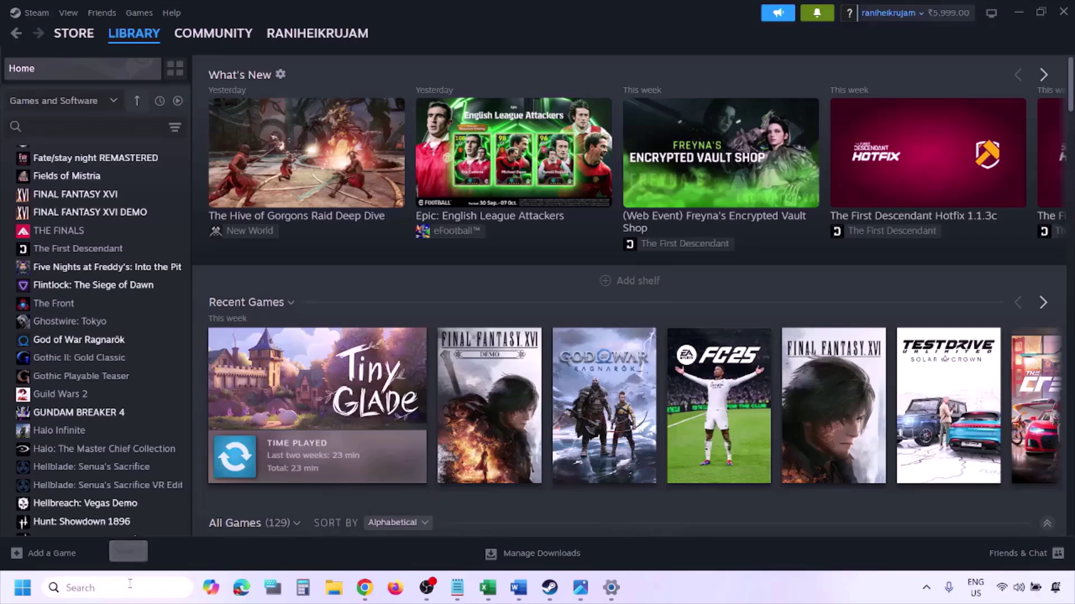
{"action": "type", "text": "graphics"}
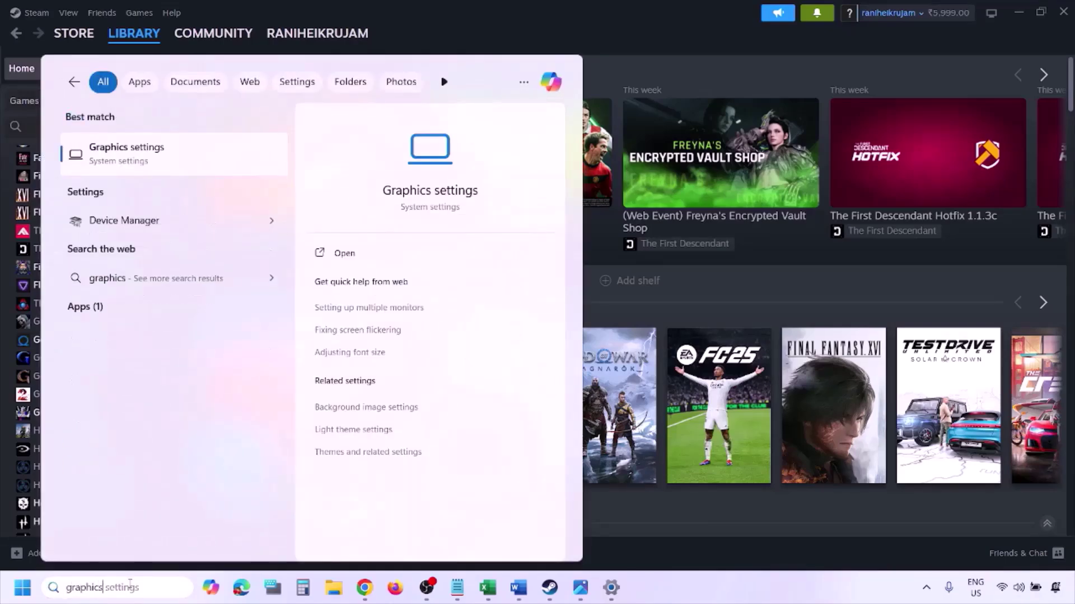
{"action": "left_click", "coordinate": [159, 161]}
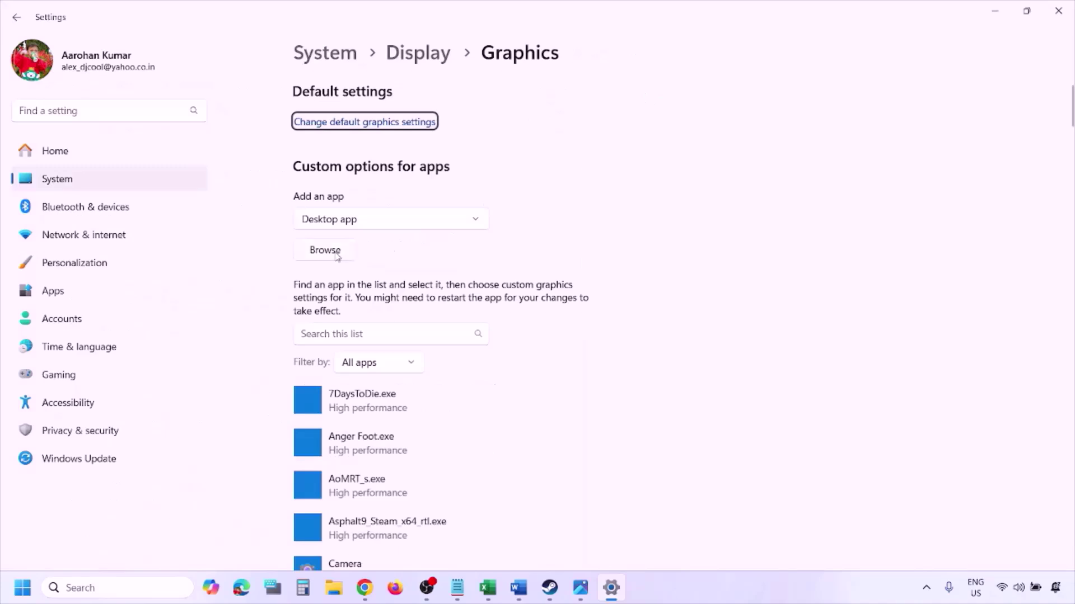
- Browse for a desktop app in C:\Program Files (x86)\Steam\steamapps, then cancel without adding one
{"action": "left_click", "coordinate": [337, 255]}
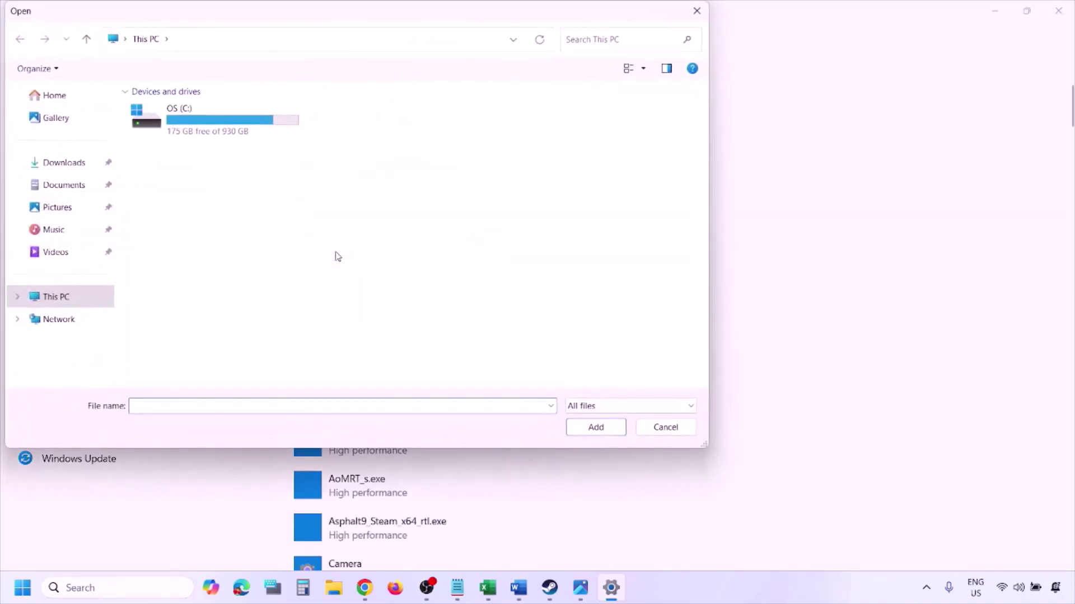
{"action": "double_click", "coordinate": [227, 128]}
{"action": "scroll", "coordinate": [253, 267], "scroll_direction": "down", "scroll_amount": 3}
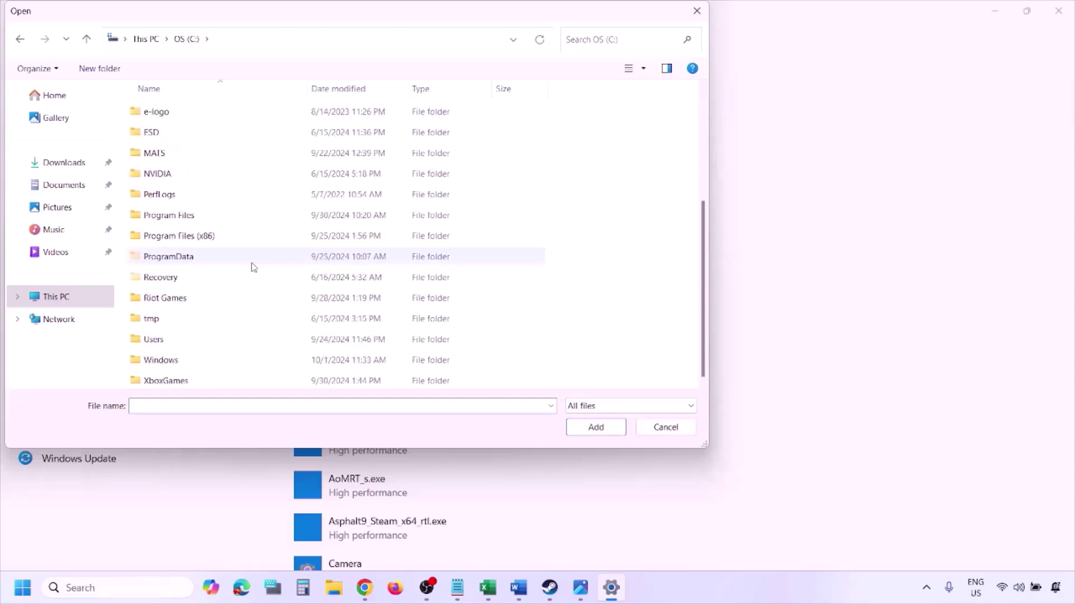
{"action": "double_click", "coordinate": [226, 244]}
{"action": "scroll", "coordinate": [224, 245], "scroll_direction": "down", "scroll_amount": 3}
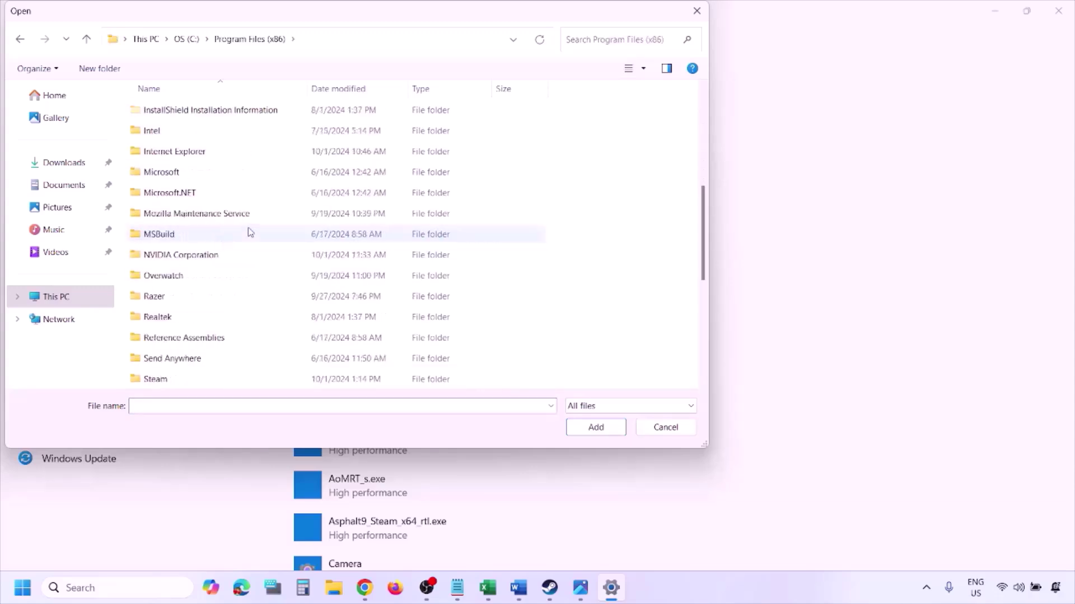
{"action": "scroll", "coordinate": [211, 264], "scroll_direction": "down", "scroll_amount": 3}
{"action": "double_click", "coordinate": [163, 193]}
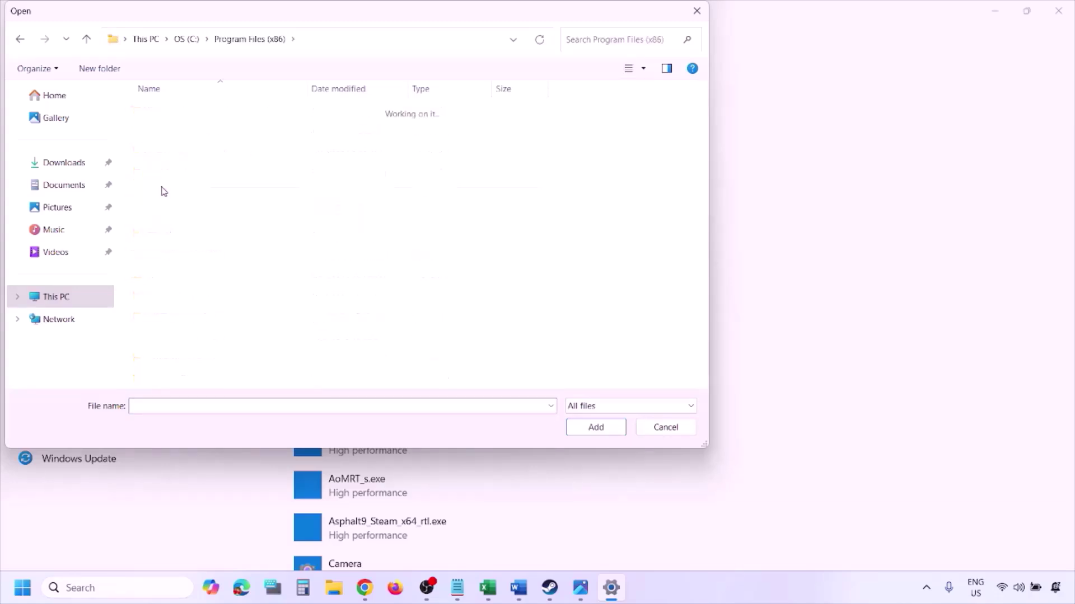
{"action": "scroll", "coordinate": [171, 293], "scroll_direction": "down", "scroll_amount": 2}
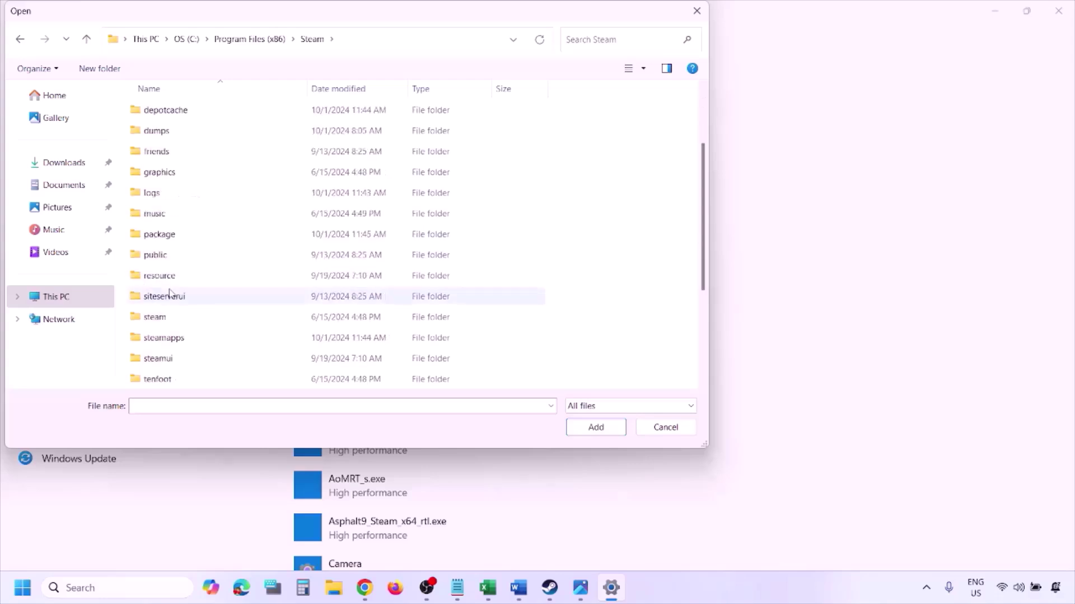
{"action": "scroll", "coordinate": [180, 250], "scroll_direction": "down", "scroll_amount": 2}
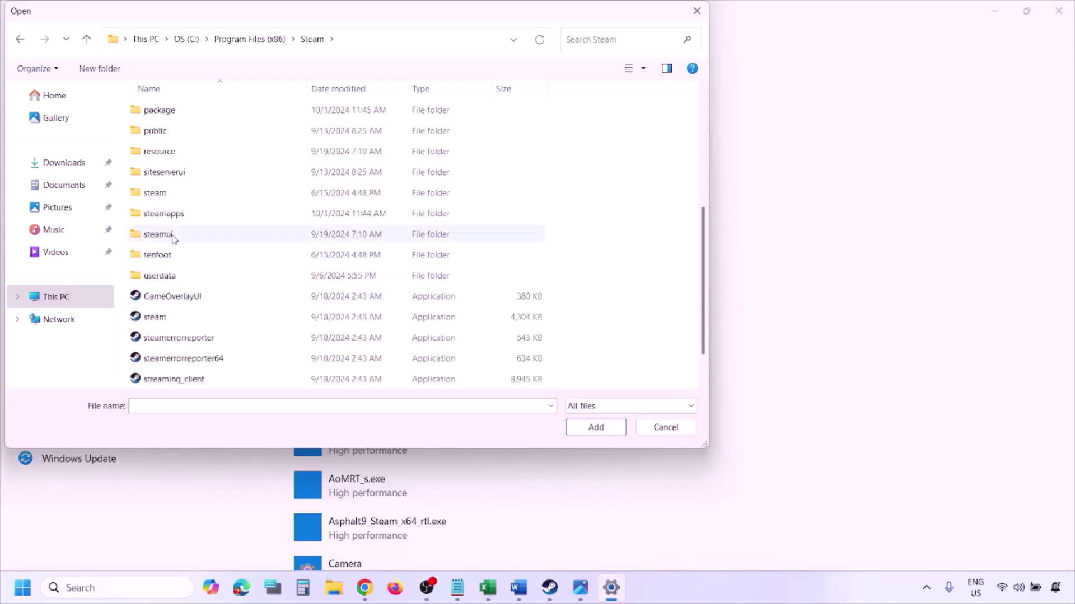
{"action": "double_click", "coordinate": [175, 213]}
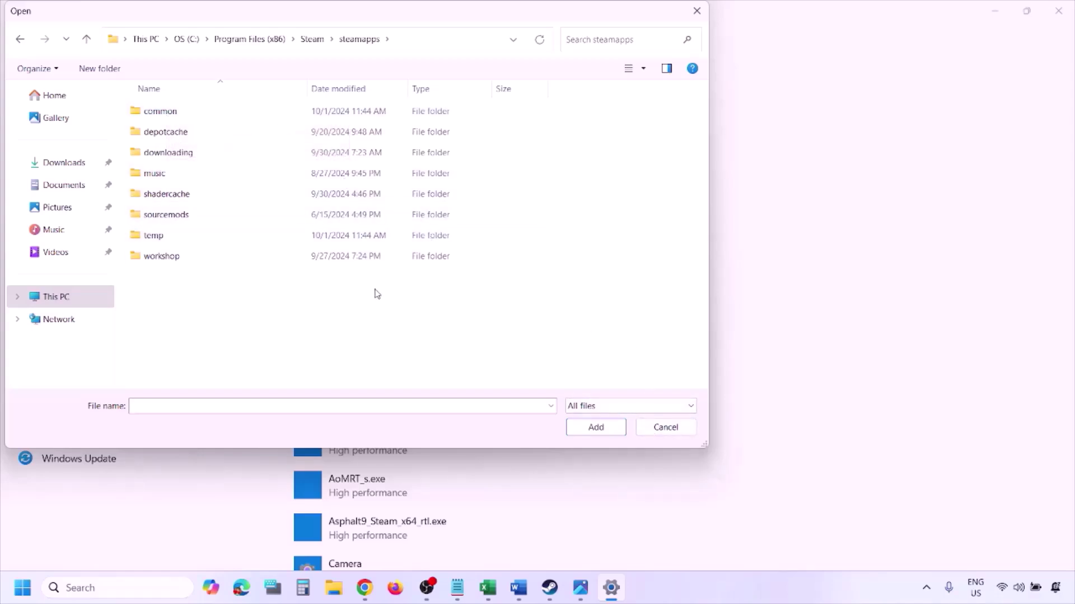
{"action": "left_click", "coordinate": [664, 428]}
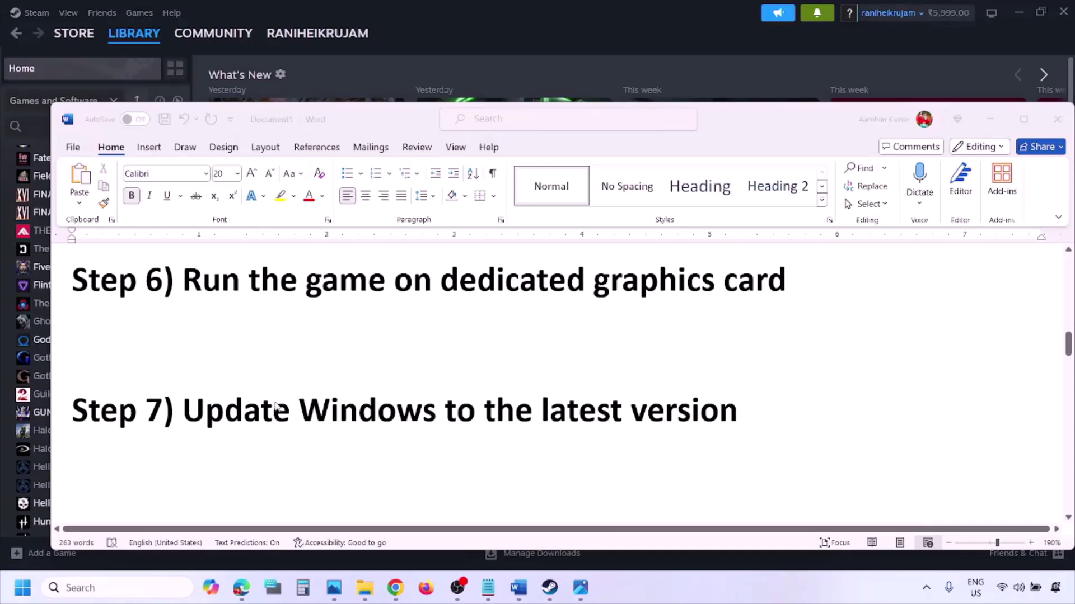
- Highlight the Step 7 heading about updating Windows in the Word document, and check for updates in Windows Update
{"action": "left_click", "coordinate": [239, 400]}
{"action": "left_click_drag", "start_coordinate": [183, 412], "coordinate": [728, 414]}
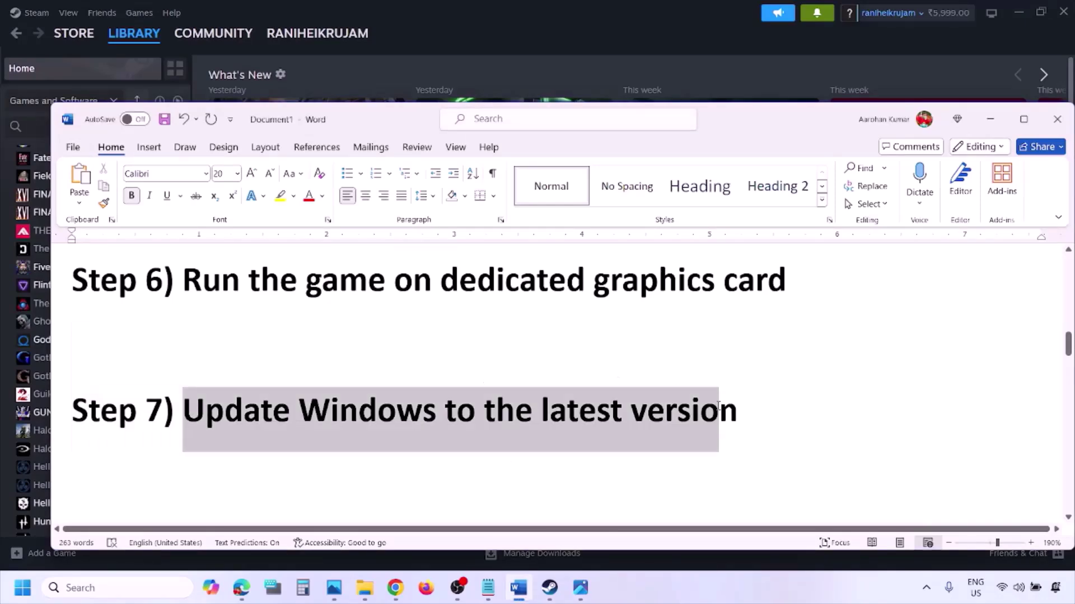
{"action": "key", "text": "super+i"}
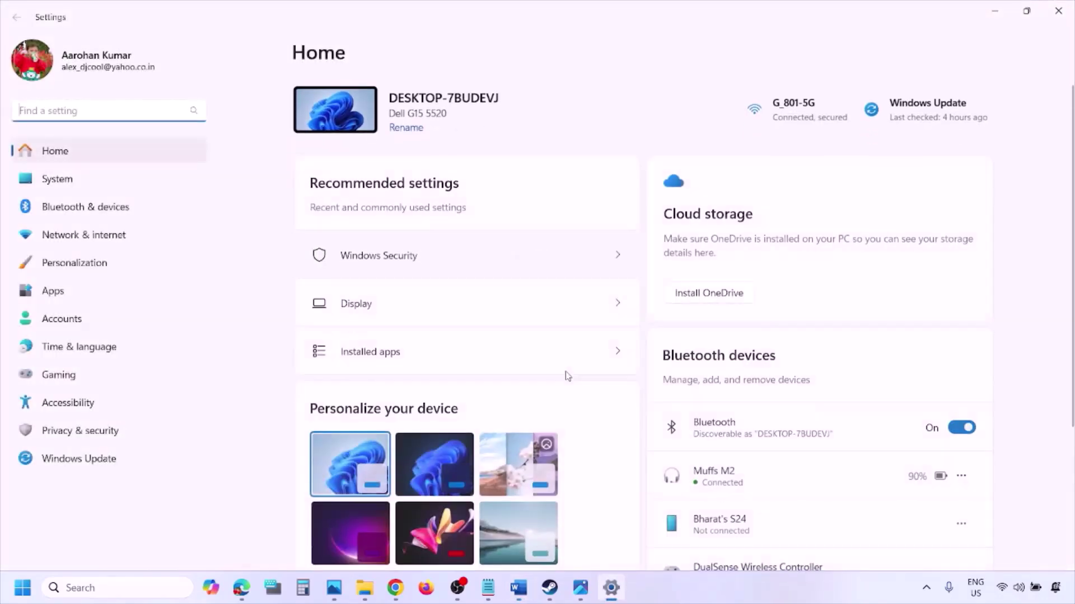
{"action": "left_click", "coordinate": [91, 462]}
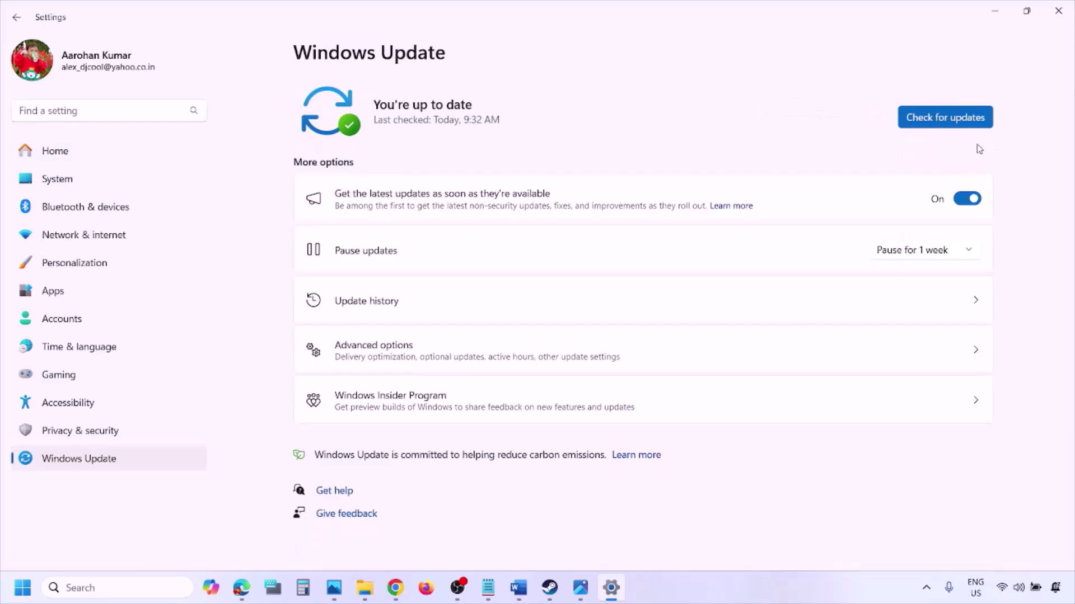
{"action": "left_click", "coordinate": [945, 117]}
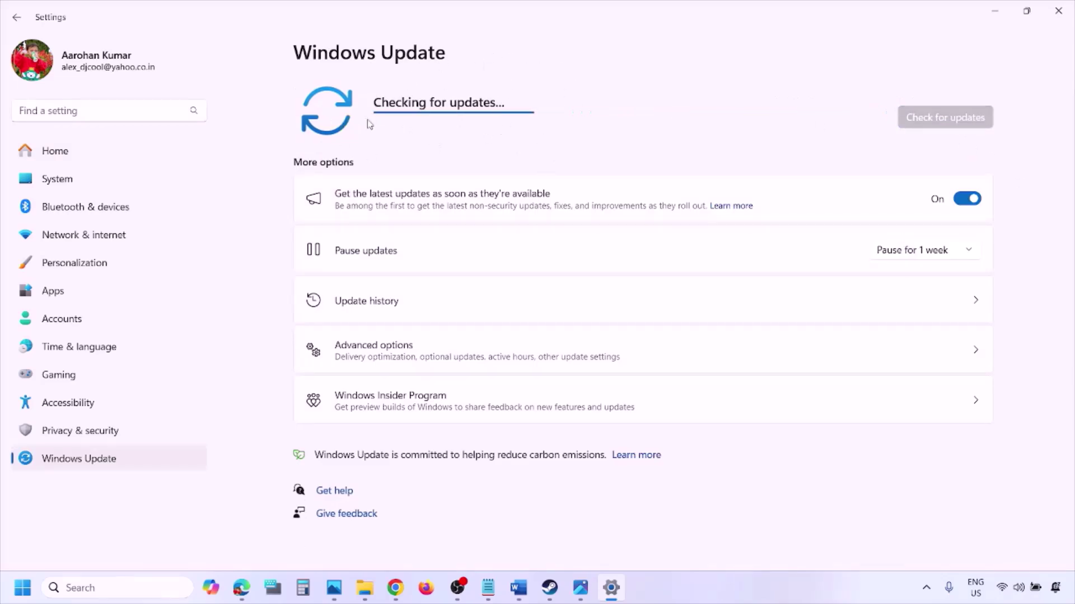
- Show the computer's Restart option over the Windows Update page, and return to the Word document without restarting
{"action": "left_click", "coordinate": [22, 588]}
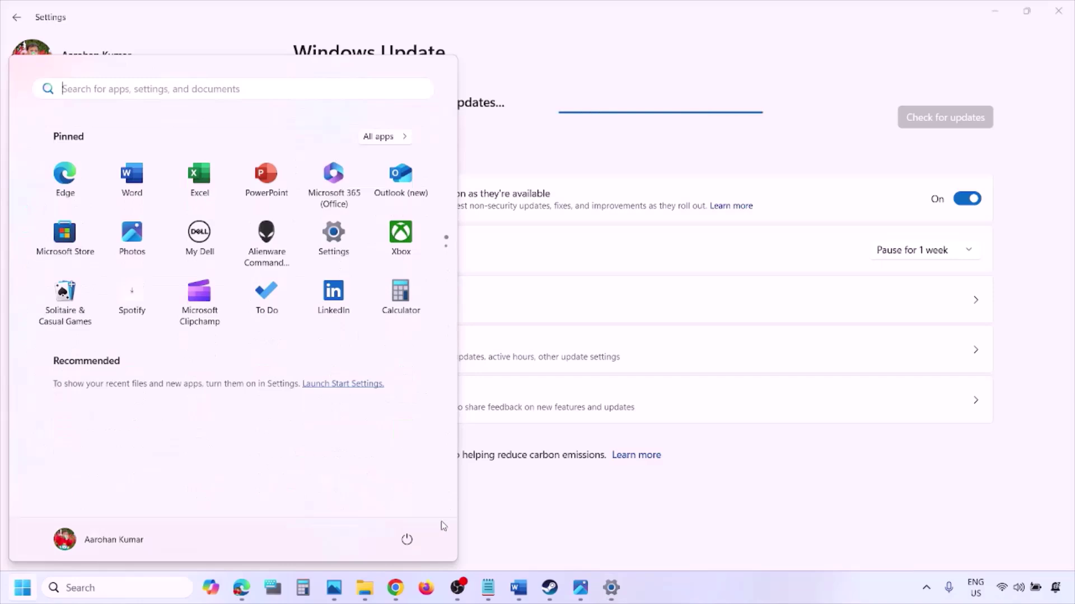
{"action": "left_click", "coordinate": [407, 539]}
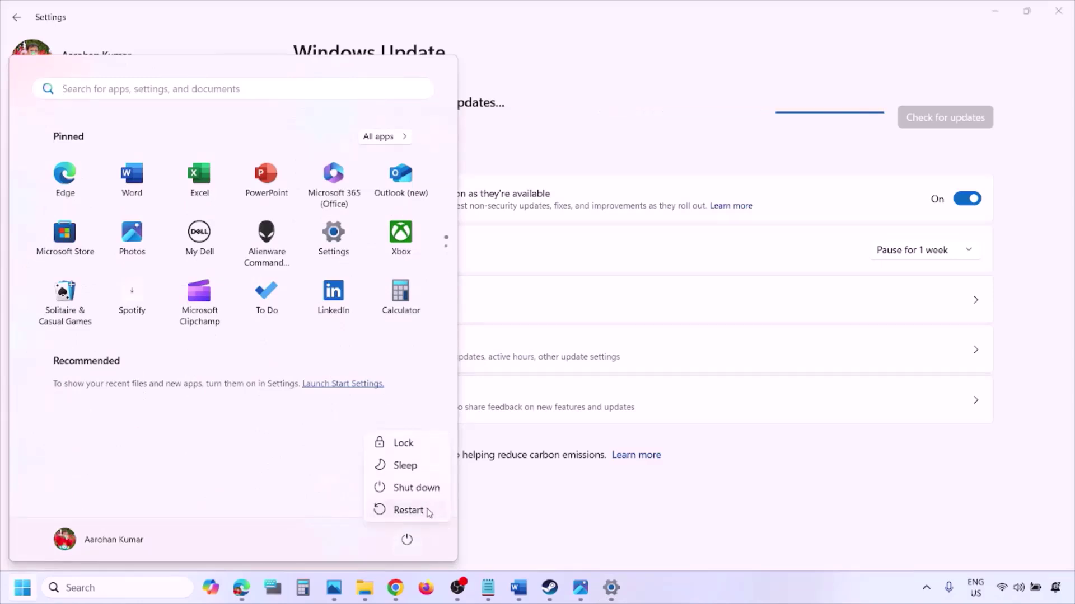
{"action": "left_click", "coordinate": [519, 596]}
- Copy the Visual C++ link from Step 8 of the document and open it in a new Chrome window
{"action": "scroll", "coordinate": [471, 438], "scroll_direction": "down", "scroll_amount": 2}
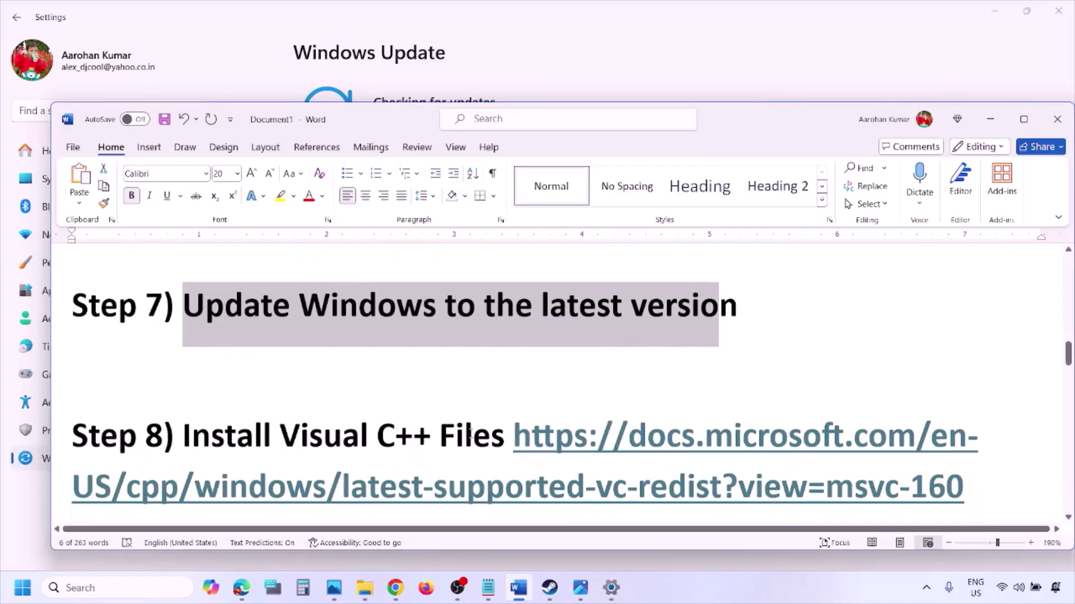
{"action": "left_click_drag", "start_coordinate": [981, 466], "coordinate": [588, 416]}
{"action": "key", "text": "ctrl+c"}
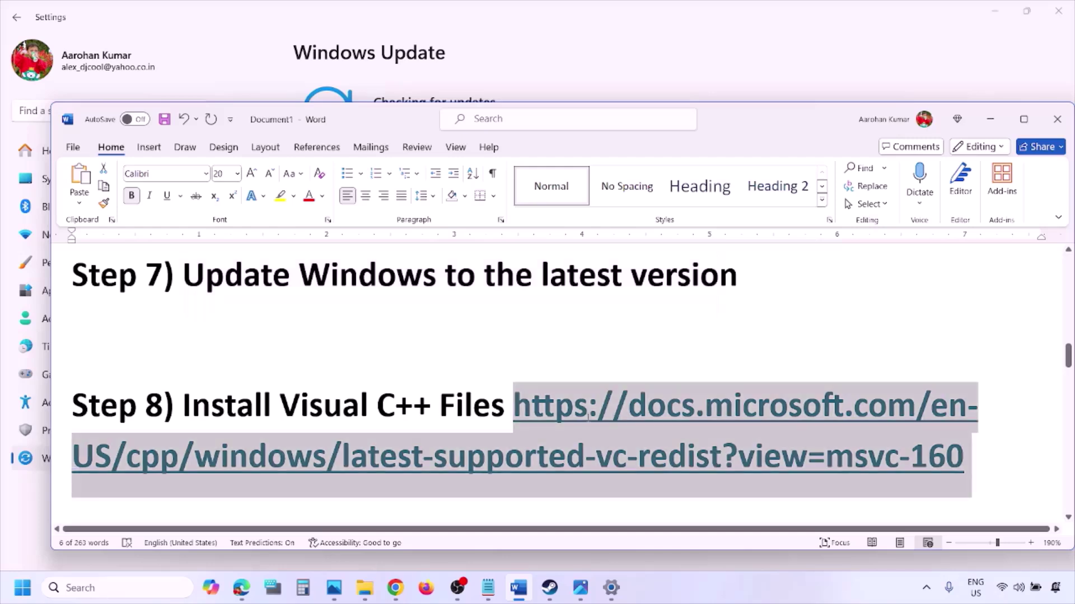
{"action": "right_click", "coordinate": [396, 588]}
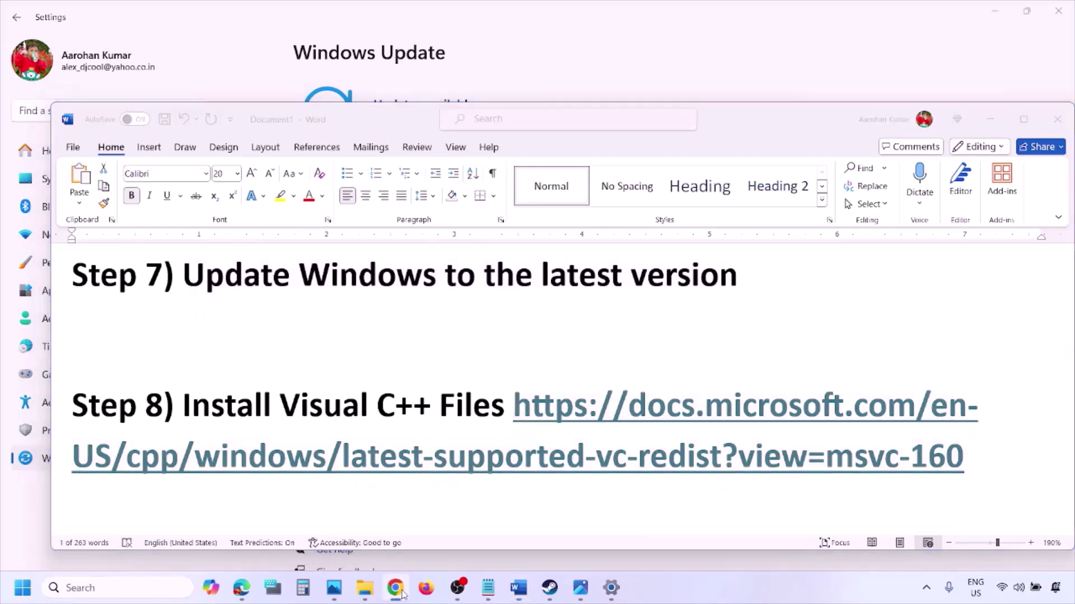
{"action": "left_click", "coordinate": [351, 466]}
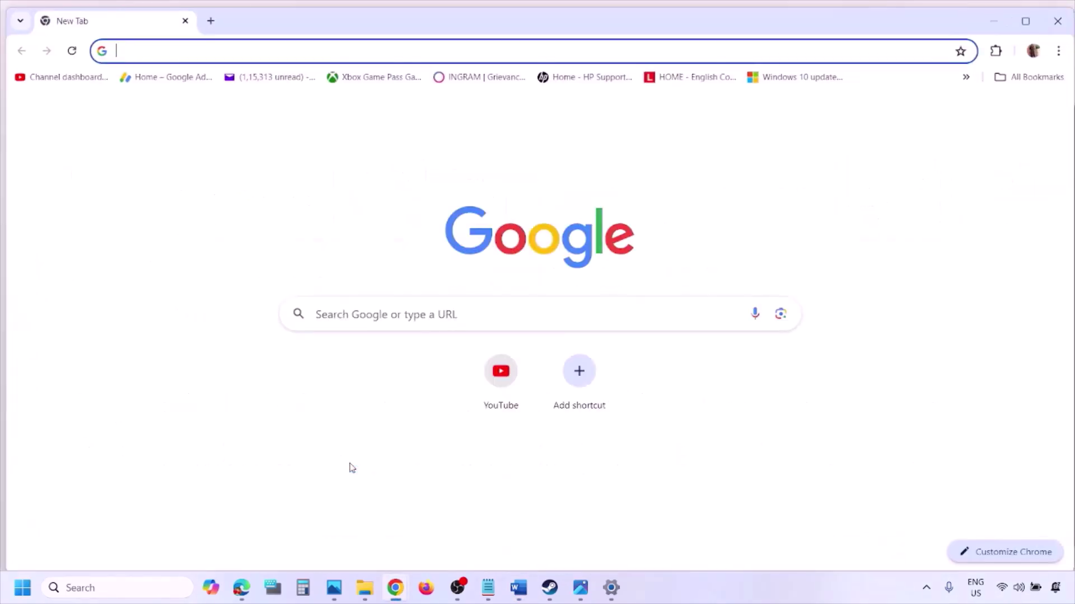
{"action": "key", "text": "ctrl+v"}
{"action": "key", "text": "Return"}
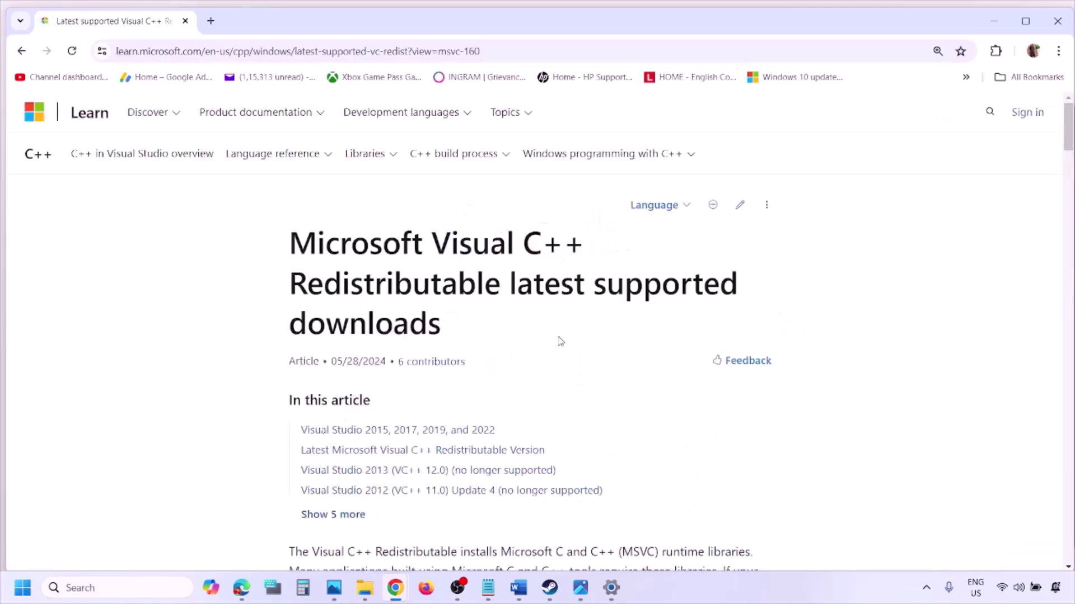
- Examine the Visual Studio 2015, 2017, 2019, and 2022 section and the X86 and X64 entries in the download table
{"action": "scroll", "coordinate": [468, 329], "scroll_direction": "down", "scroll_amount": 5}
{"action": "scroll", "coordinate": [467, 325], "scroll_direction": "down", "scroll_amount": 4}
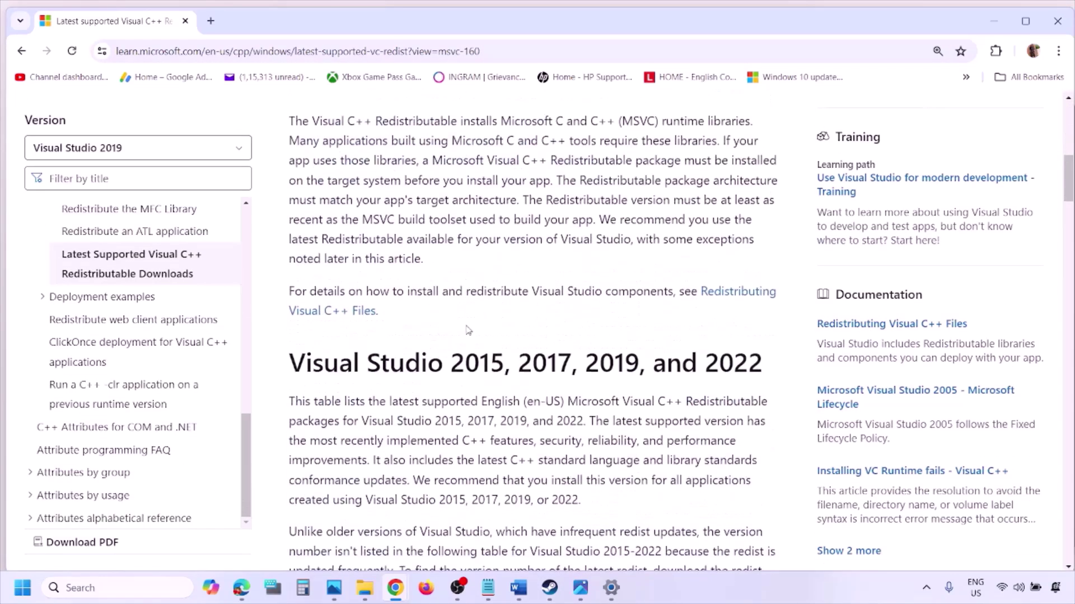
{"action": "left_click_drag", "start_coordinate": [347, 305], "coordinate": [721, 301]}
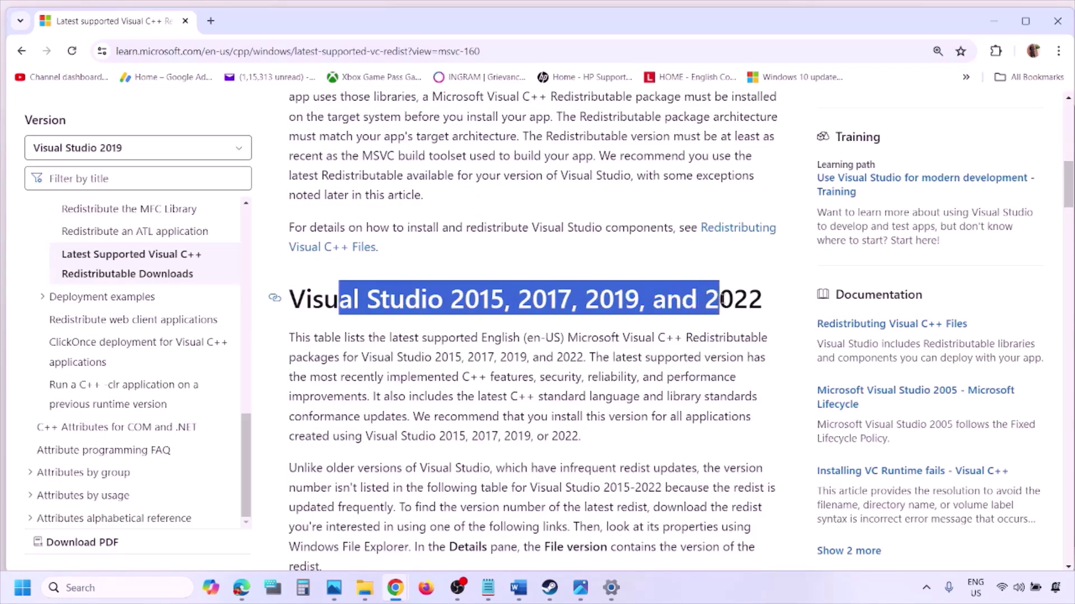
{"action": "scroll", "coordinate": [471, 400], "scroll_direction": "down", "scroll_amount": 10}
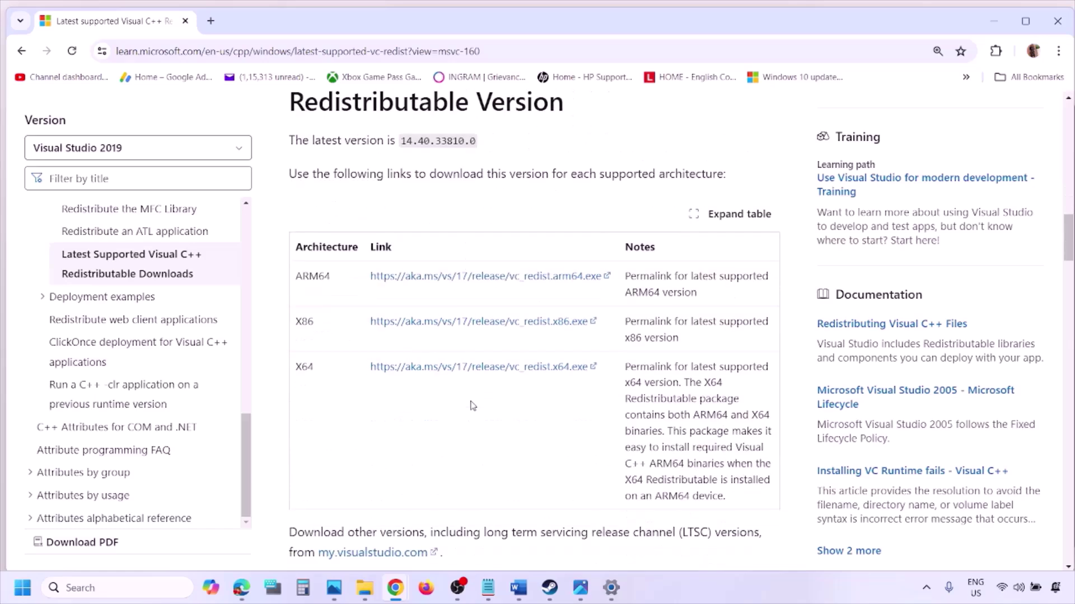
{"action": "double_click", "coordinate": [304, 322]}
{"action": "double_click", "coordinate": [304, 366]}
- Download the X86 Visual C++ Redistributable and start its repair in the installer
{"action": "left_click_drag", "start_coordinate": [298, 321], "coordinate": [528, 334]}
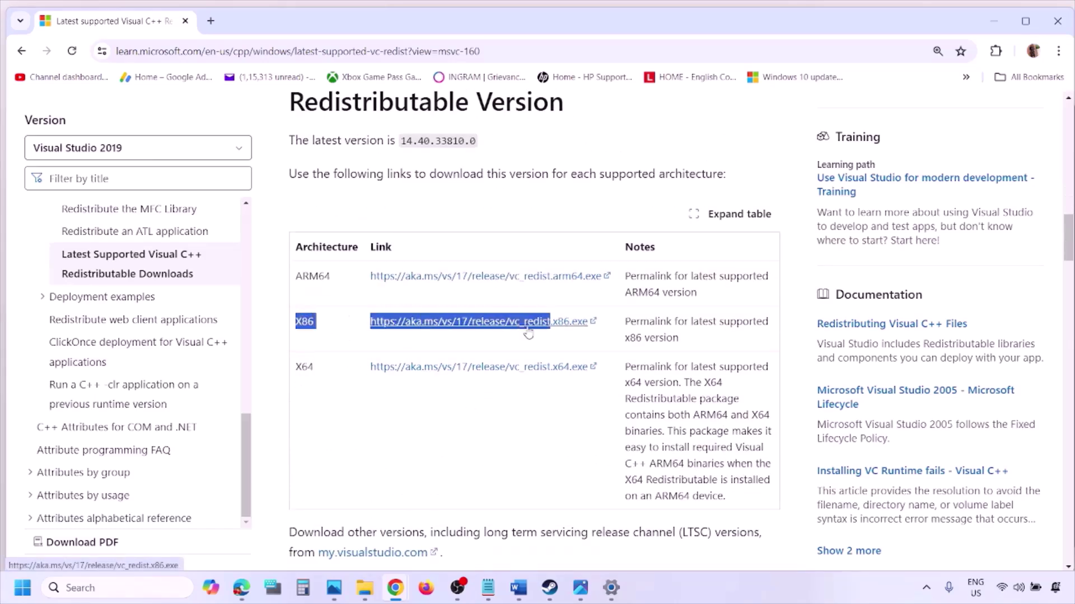
{"action": "left_click", "coordinate": [528, 331]}
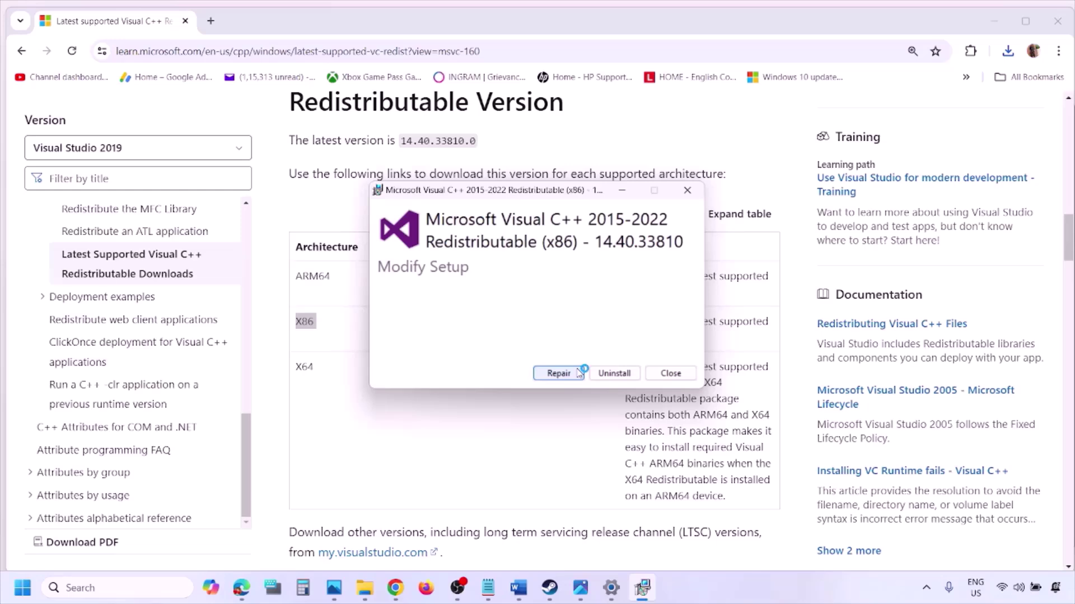
{"action": "left_click", "coordinate": [578, 373]}
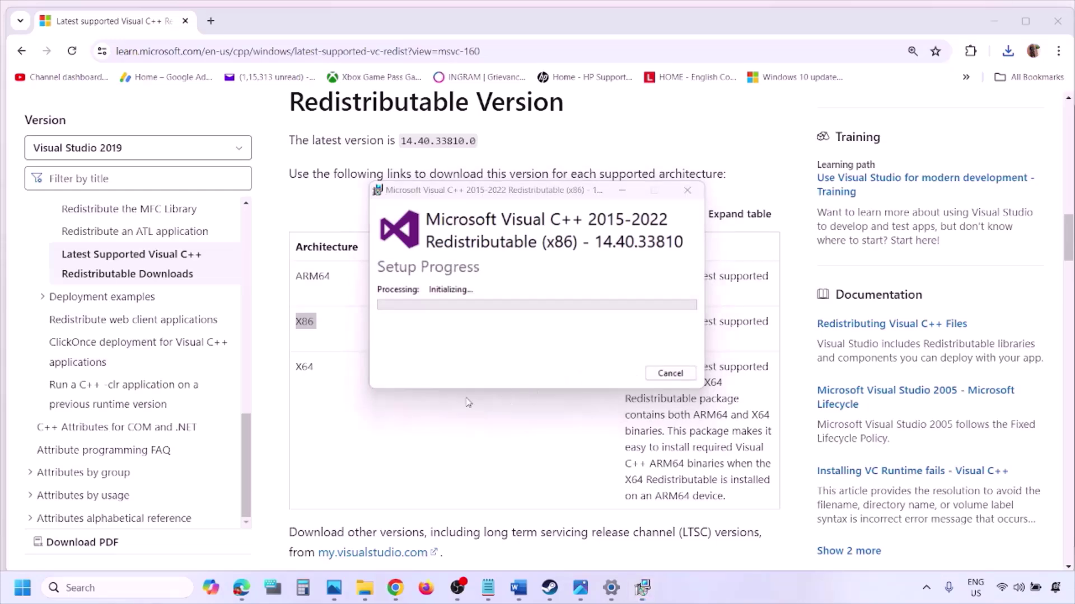
- Download the X64 Visual C++ Redistributable, start its repair, and move the setup window aside
{"action": "left_click", "coordinate": [301, 370]}
{"action": "double_click", "coordinate": [303, 368]}
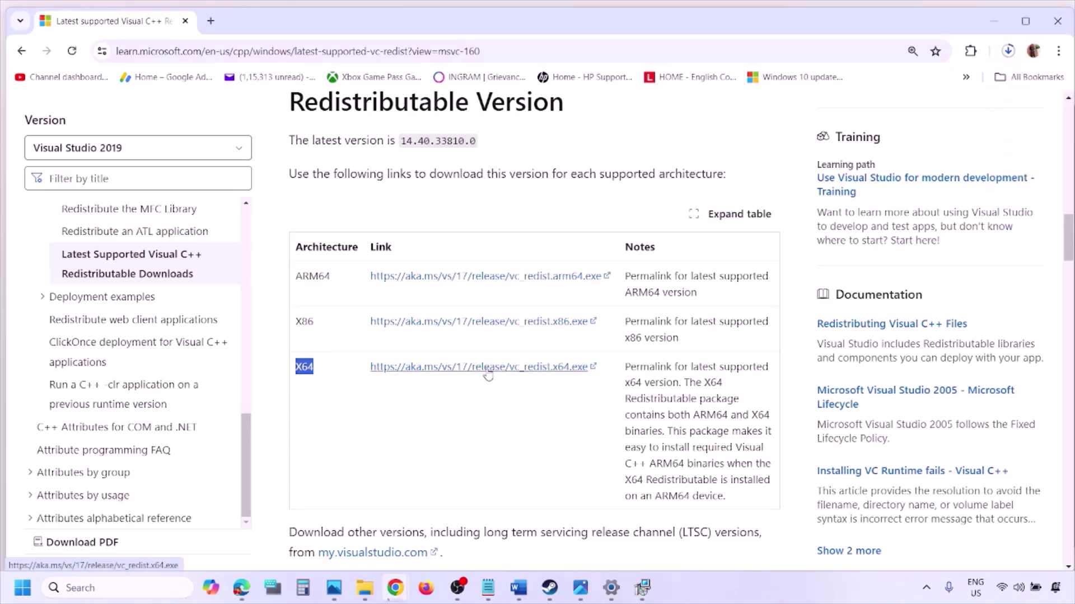
{"action": "left_click", "coordinate": [644, 595]}
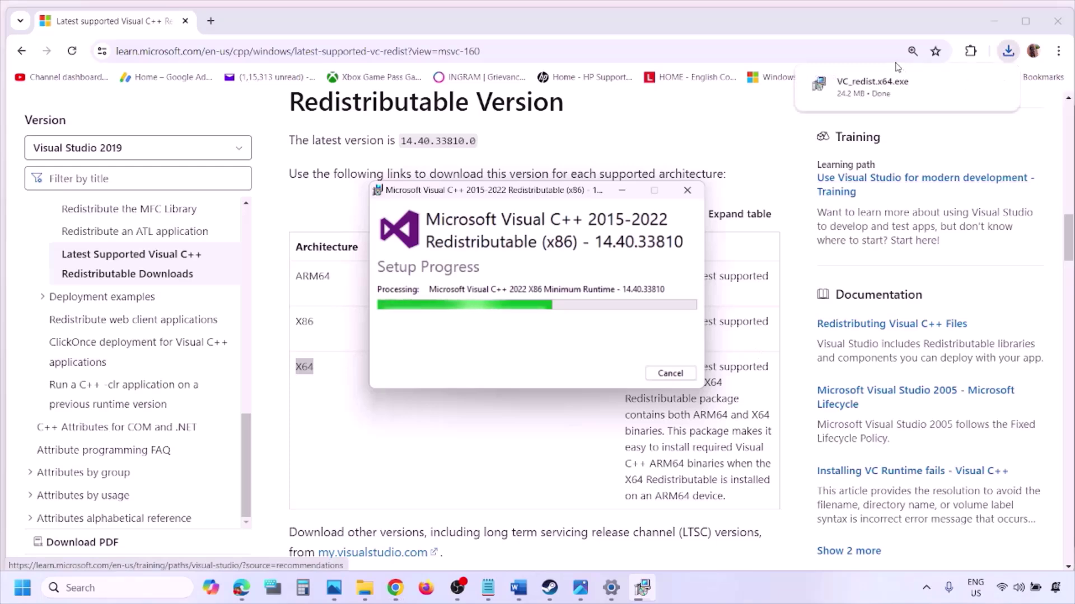
{"action": "left_click", "coordinate": [722, 252]}
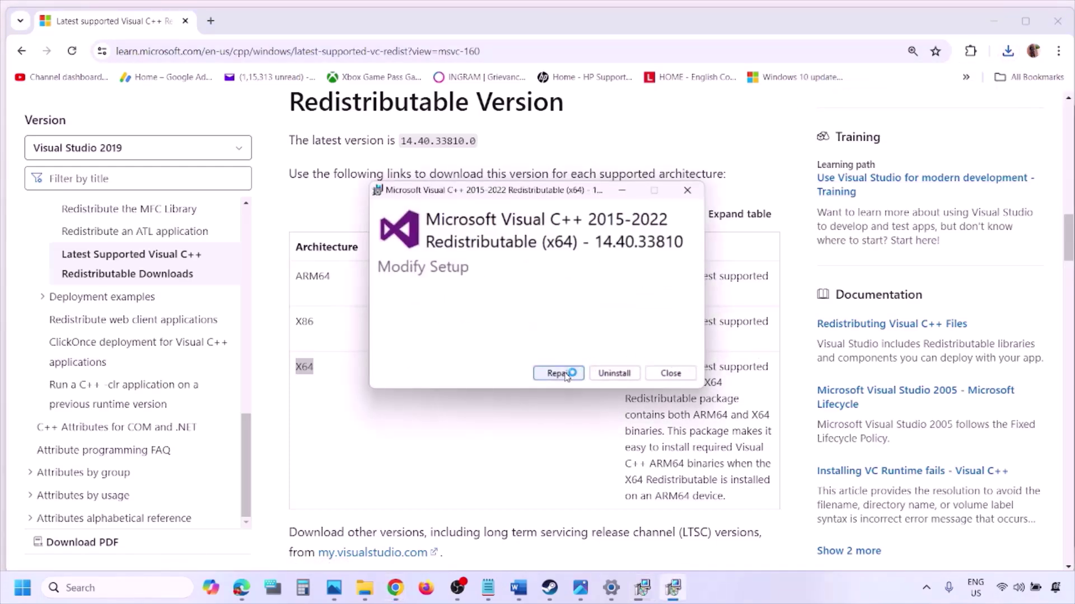
{"action": "left_click", "coordinate": [560, 373]}
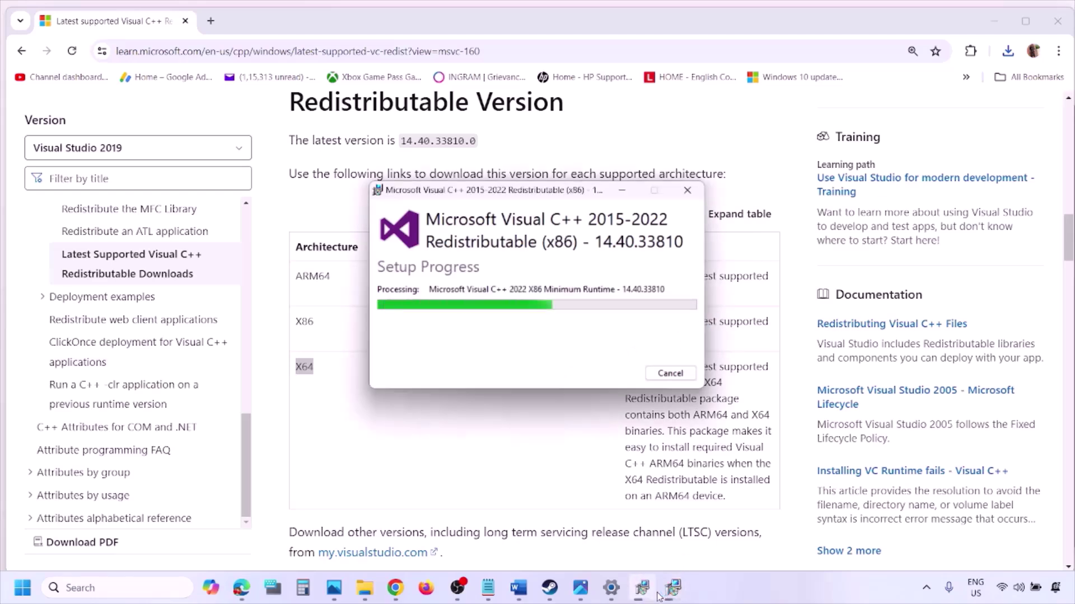
{"action": "left_click_drag", "start_coordinate": [590, 190], "coordinate": [340, 239]}
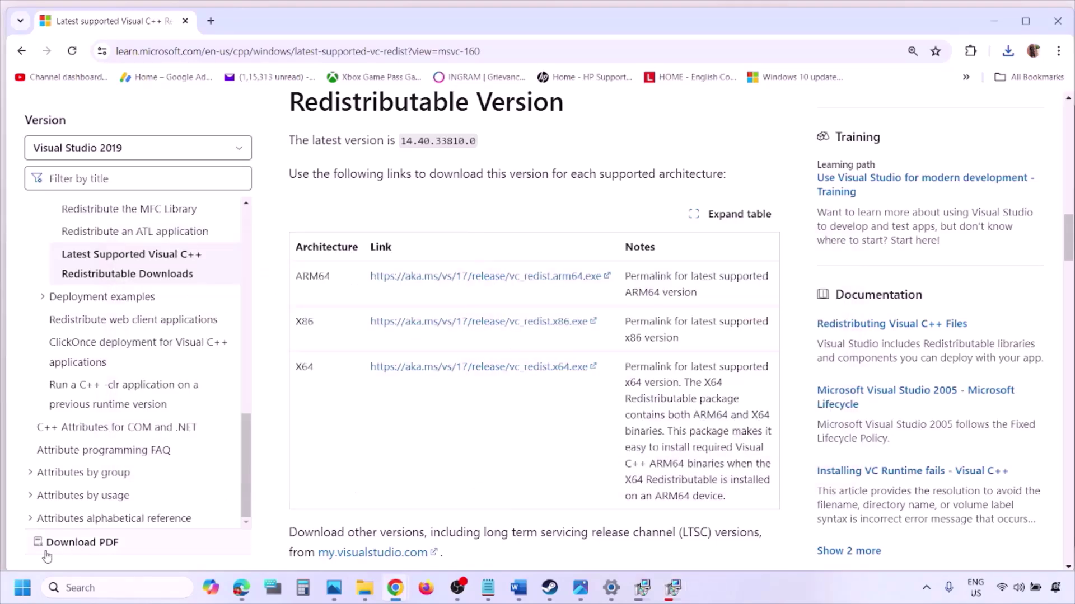
- Show the computer's Restart option over the Visual C++ download page and dismiss it without restarting
{"action": "left_click", "coordinate": [23, 588]}
{"action": "left_click", "coordinate": [407, 540]}
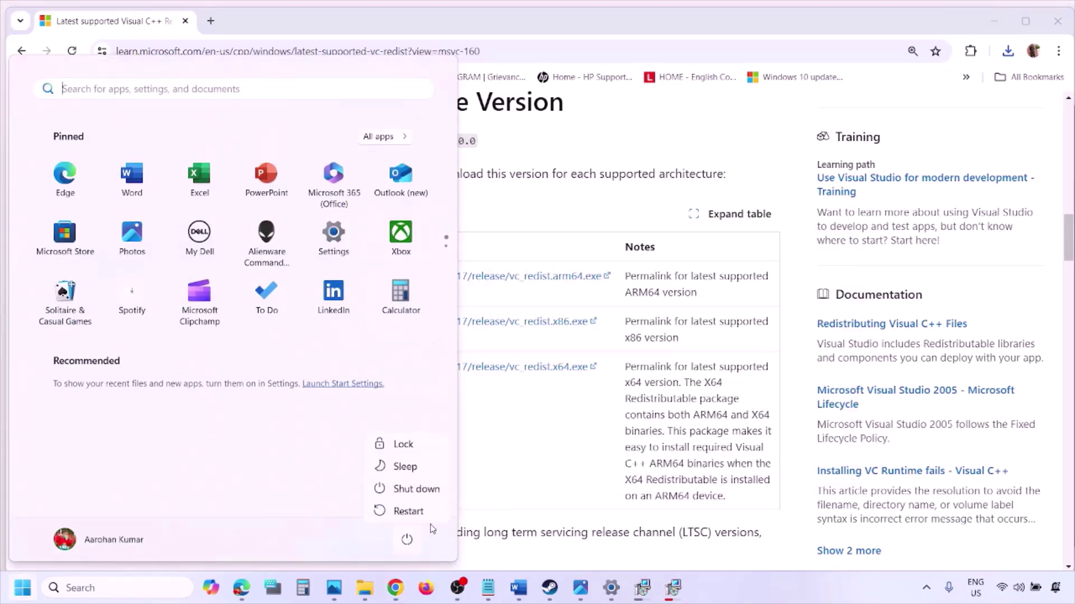
{"action": "left_click", "coordinate": [555, 475]}
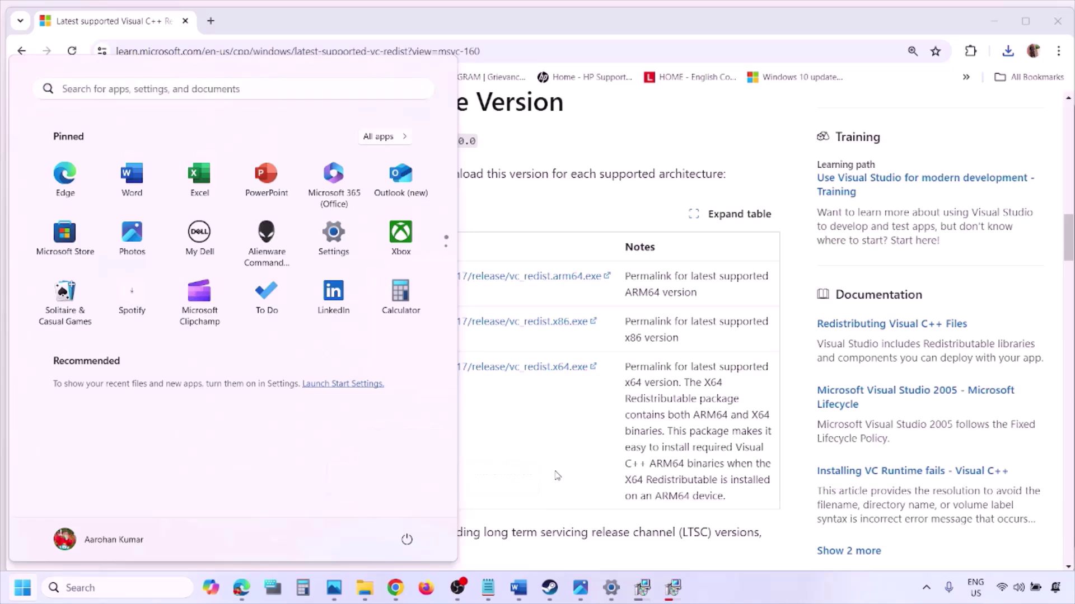
{"action": "left_click", "coordinate": [556, 476]}
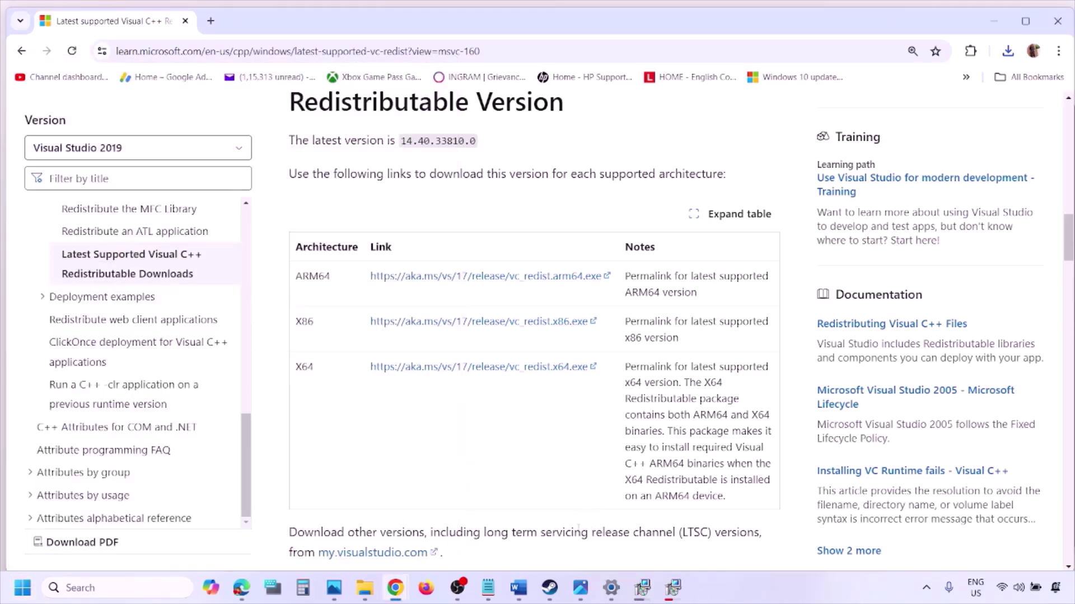
- Switch back to the Word document and view Step 9 about unplugging external devices
{"action": "left_click", "coordinate": [518, 587]}
{"action": "scroll", "coordinate": [460, 379], "scroll_direction": "down", "scroll_amount": 2}
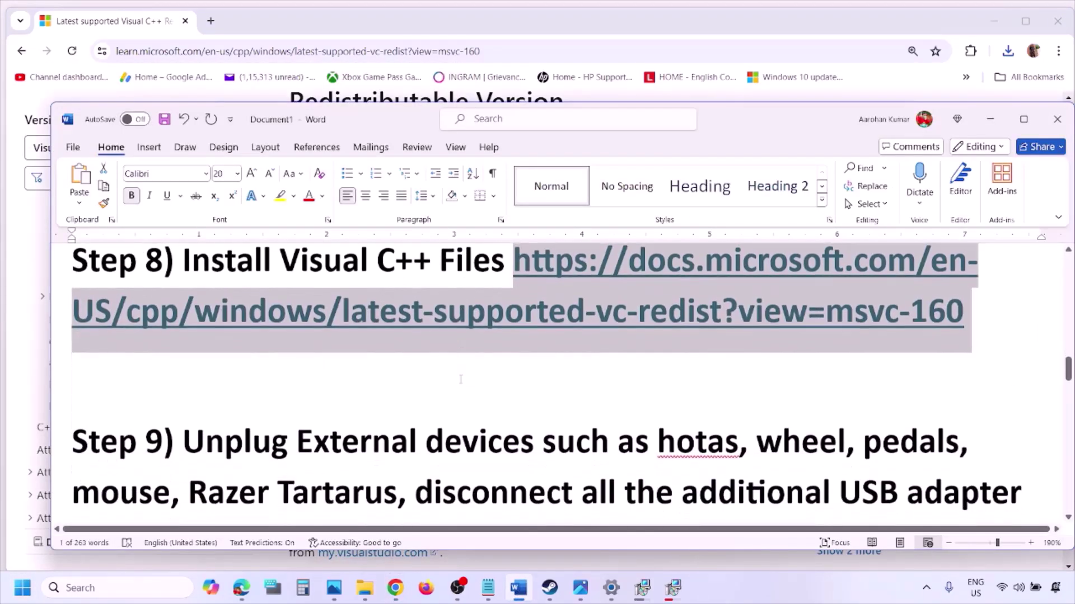
{"action": "scroll", "coordinate": [461, 379], "scroll_direction": "down", "scroll_amount": 3}
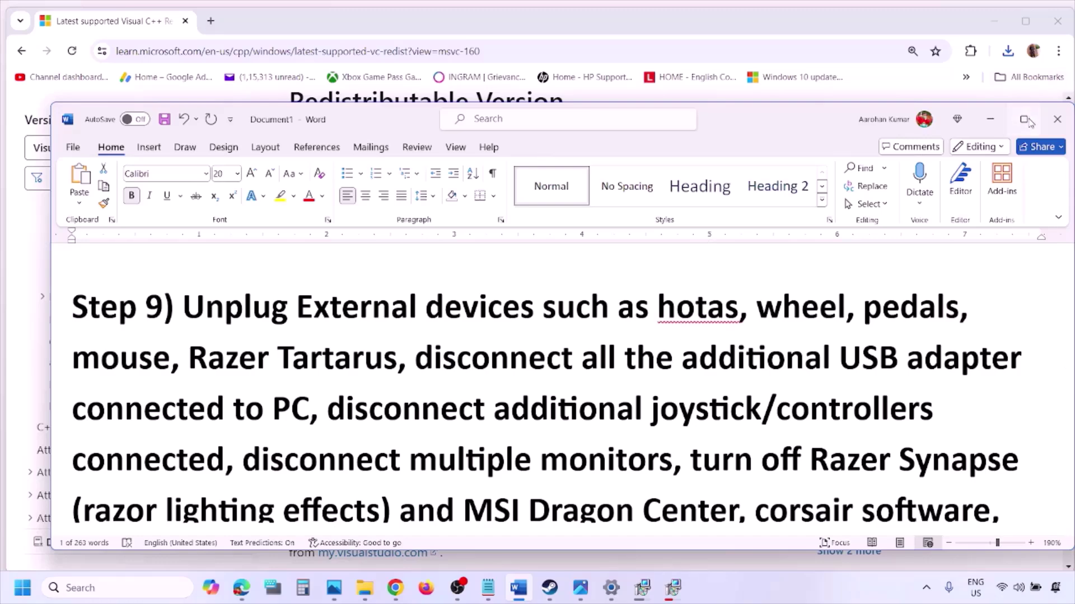
- Maximize the Word document and highlight the Step 9 instructions on unplugging external devices, disconnecting additional controllers and disconnecting multiple monitors
{"action": "left_click", "coordinate": [1026, 120]}
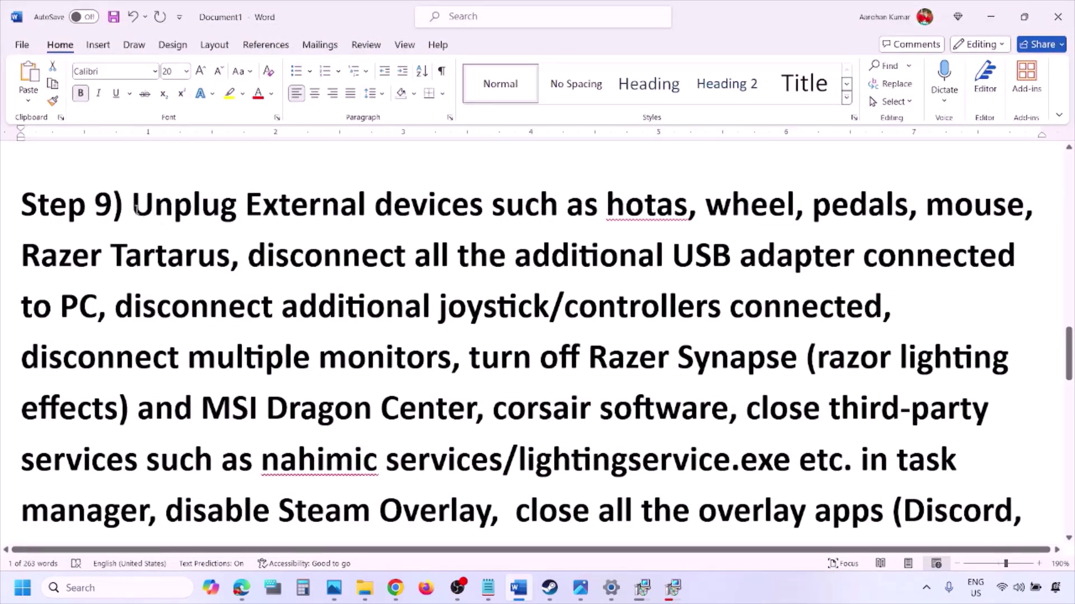
{"action": "left_click_drag", "start_coordinate": [133, 204], "coordinate": [854, 257]}
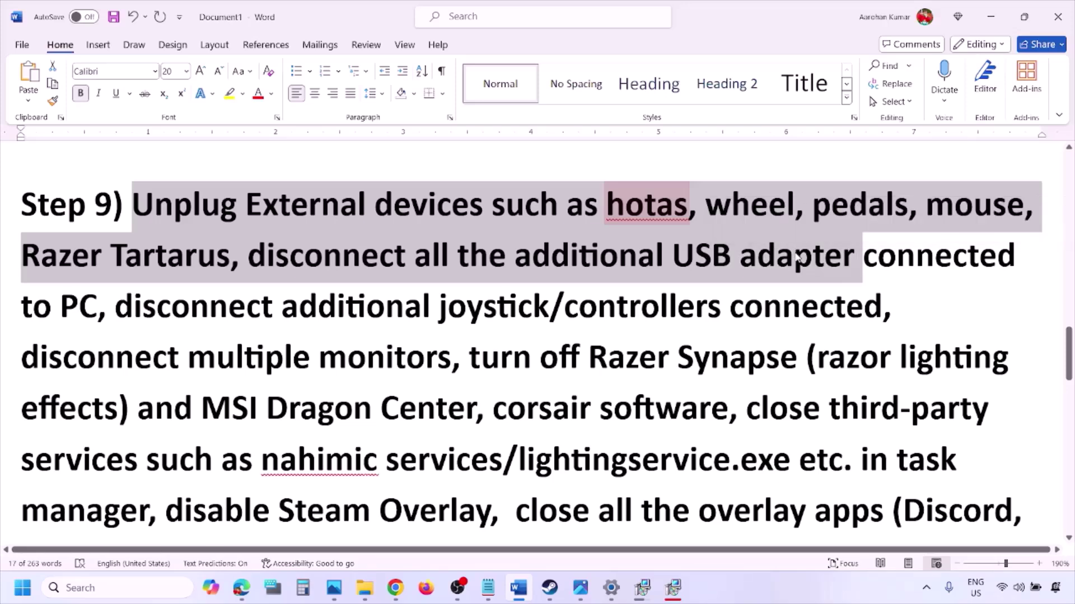
{"action": "left_click", "coordinate": [796, 253]}
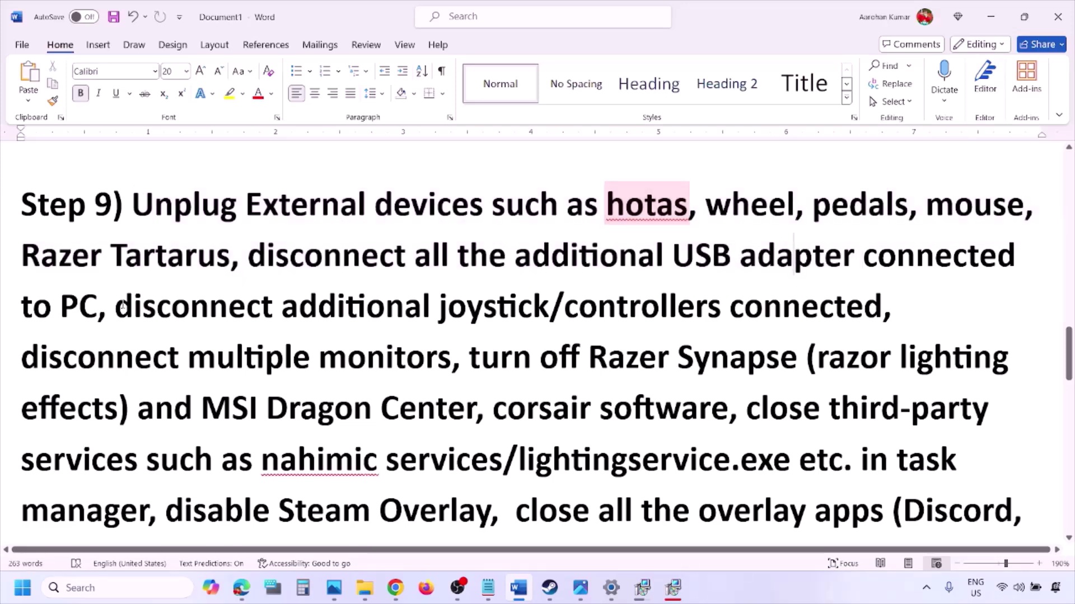
{"action": "left_click_drag", "start_coordinate": [122, 307], "coordinate": [634, 314]}
{"action": "left_click_drag", "start_coordinate": [727, 314], "coordinate": [883, 311]}
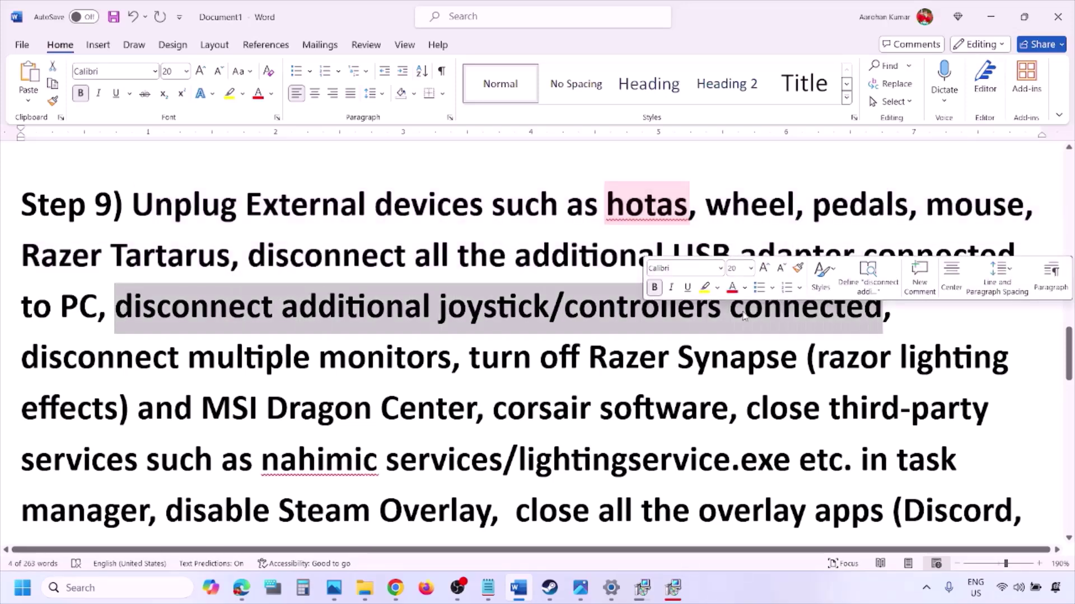
{"action": "left_click", "coordinate": [714, 336]}
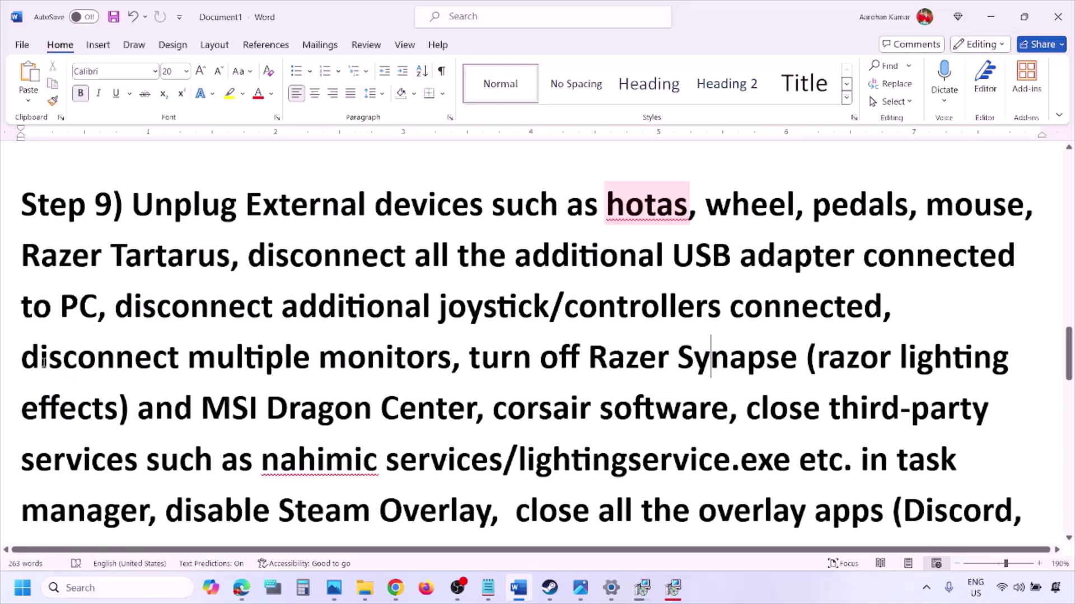
{"action": "left_click_drag", "start_coordinate": [38, 358], "coordinate": [371, 363]}
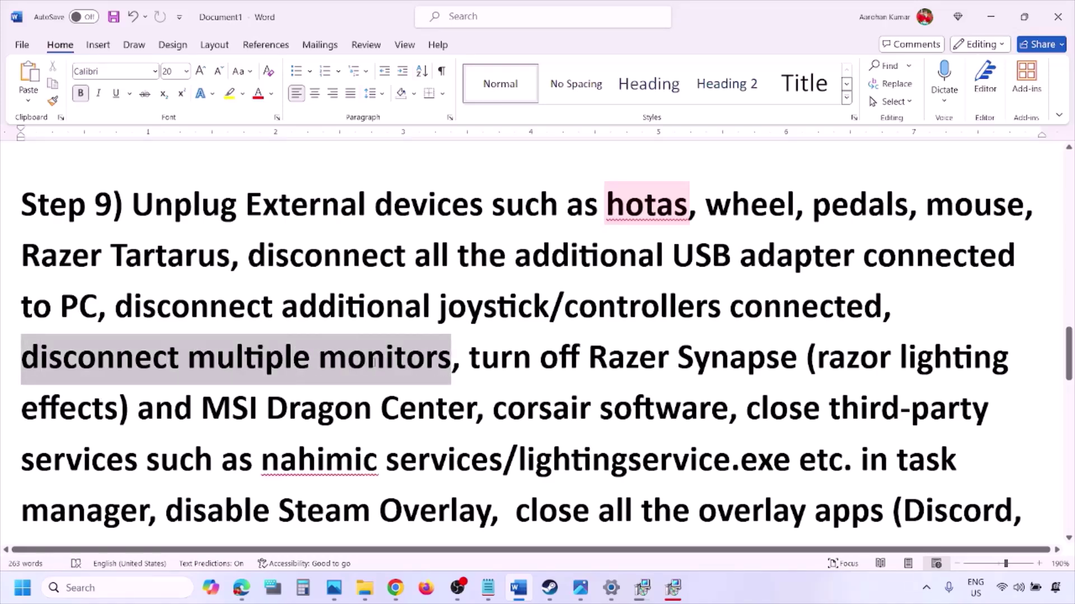
- Read the rest of Step 9 and highlight the instruction "disable Steam Overlay"
{"action": "scroll", "coordinate": [473, 296], "scroll_direction": "down", "scroll_amount": 1}
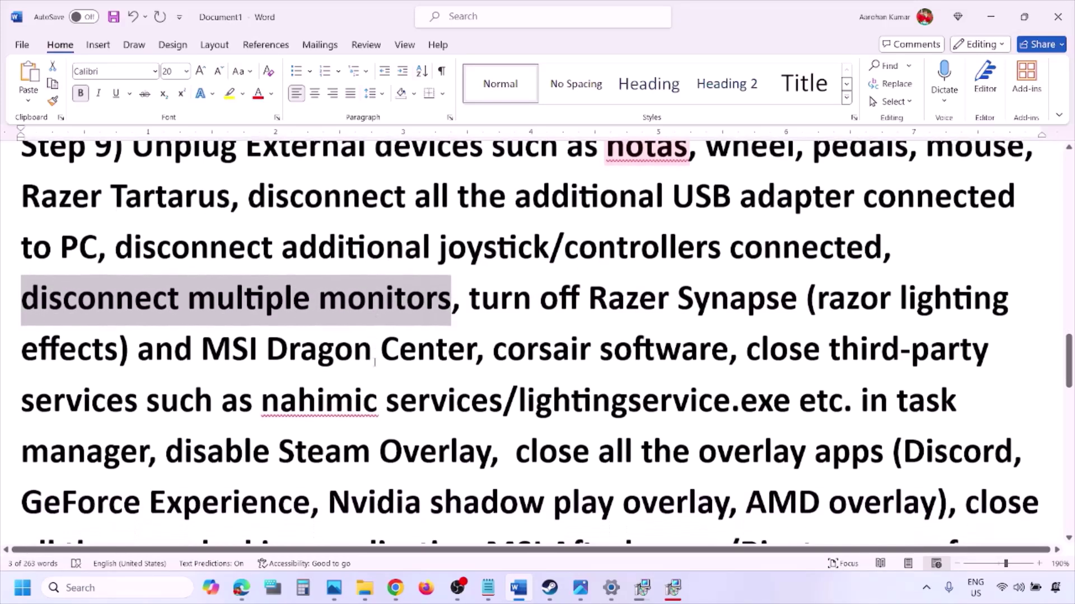
{"action": "left_click_drag", "start_coordinate": [473, 294], "coordinate": [490, 388]}
{"action": "scroll", "coordinate": [216, 437], "scroll_direction": "down", "scroll_amount": 1}
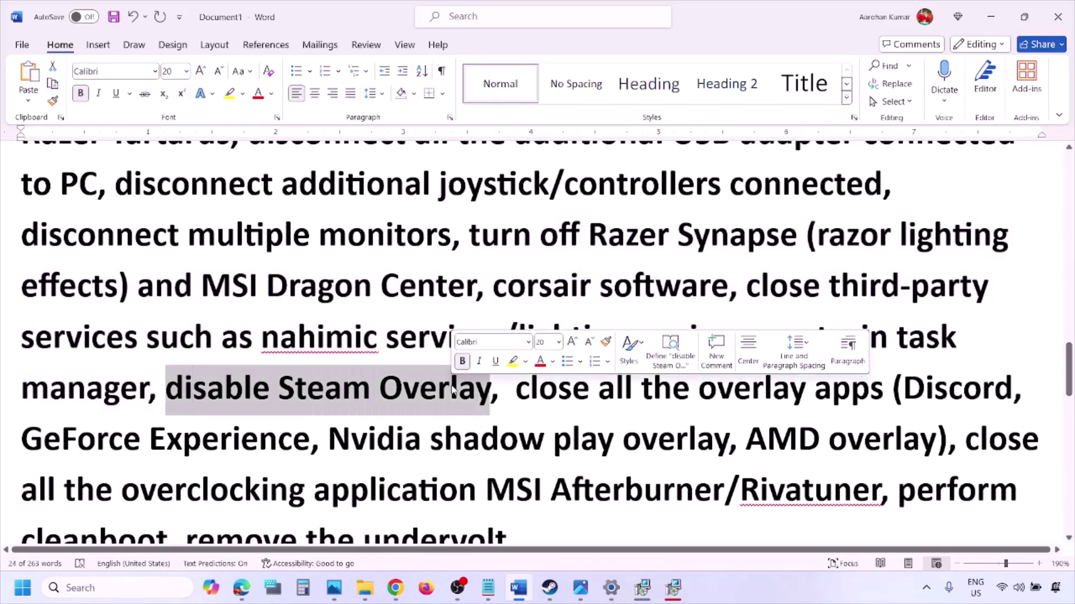
- View the image 0.png of the Steam library showing a game's Properties option
{"action": "left_click", "coordinate": [743, 594]}
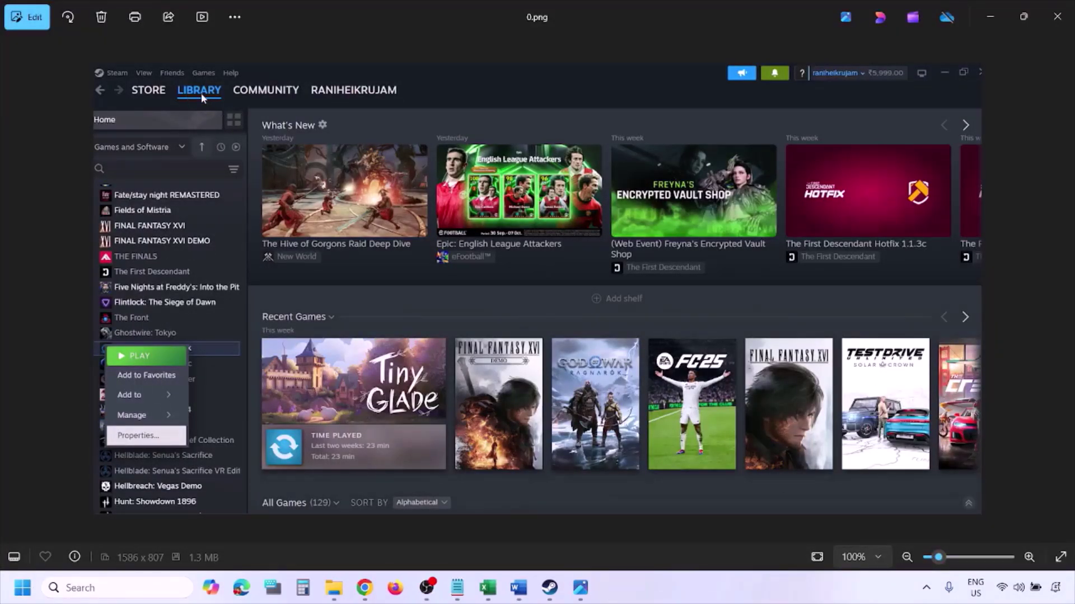
{"action": "key", "text": "ctrl+plus"}
{"action": "key", "text": "ctrl+minus"}
{"action": "key", "text": "Right"}
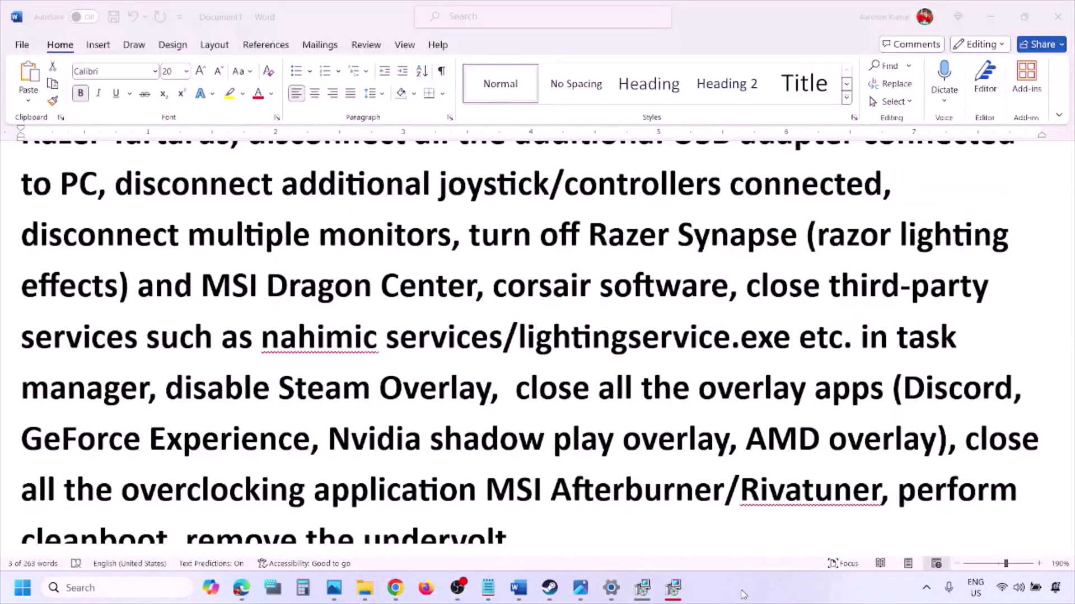
- Switch from the Step 9 text to Discord's Game Overlay settings and turn off the in-game overlay
{"action": "scroll", "coordinate": [641, 445], "scroll_direction": "down", "scroll_amount": 2}
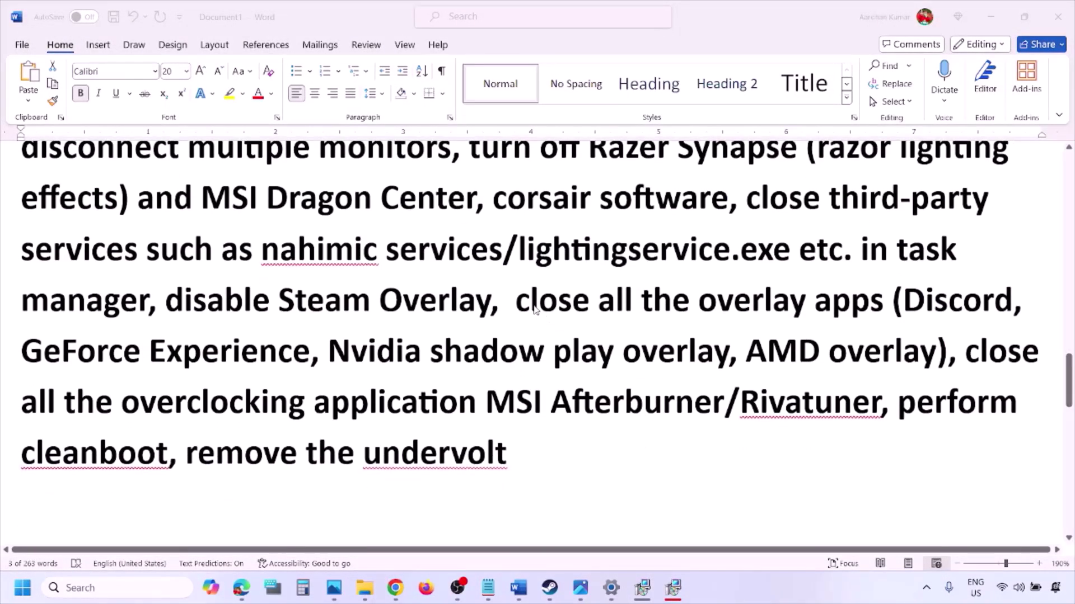
{"action": "key", "text": "alt+Tab"}
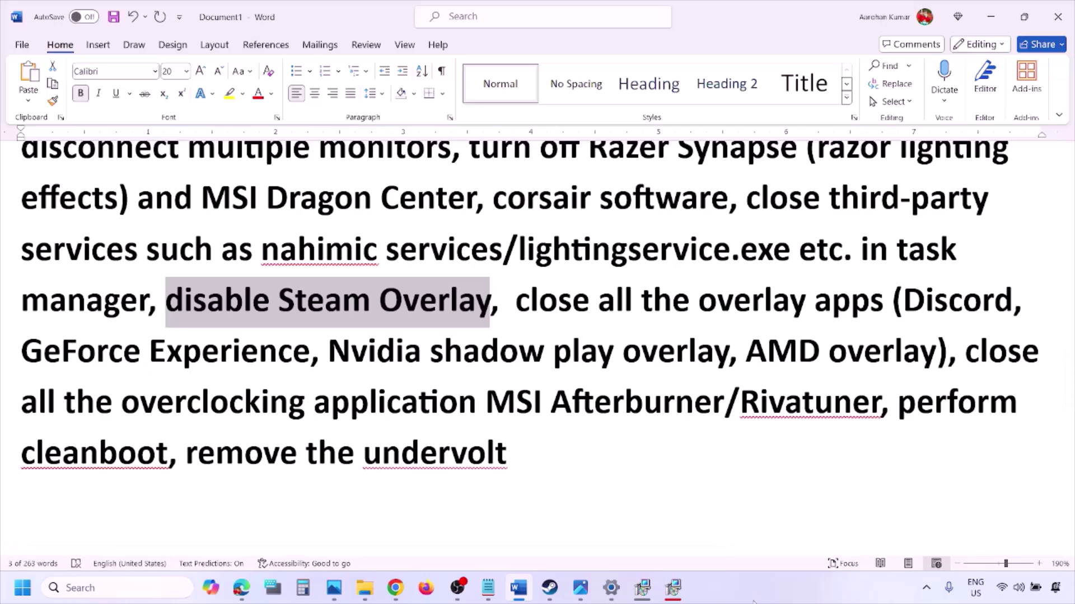
{"action": "left_click", "coordinate": [754, 601]}
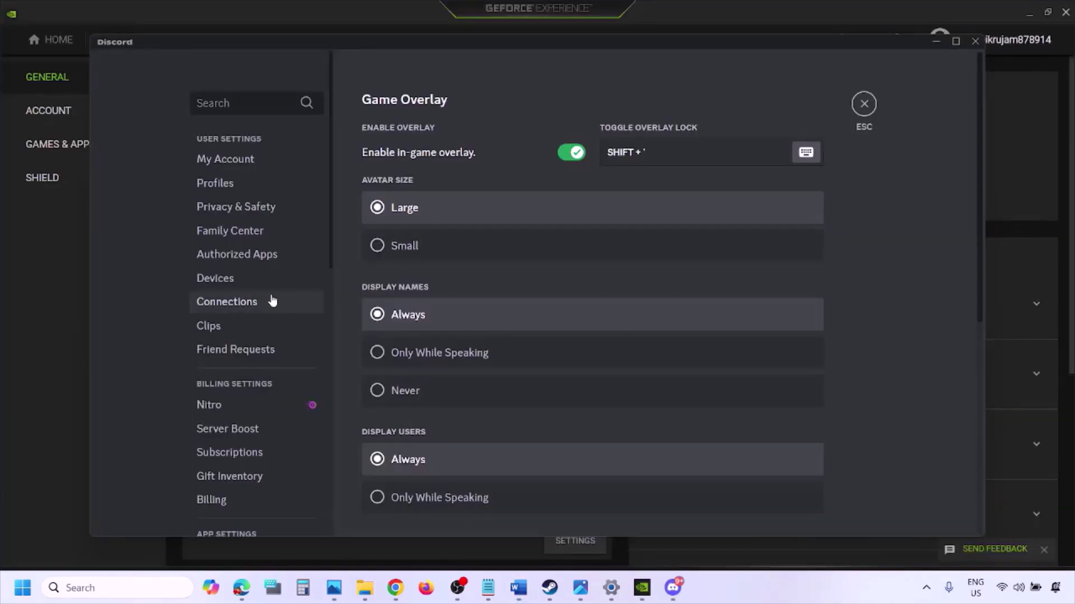
{"action": "scroll", "coordinate": [264, 302], "scroll_direction": "down", "scroll_amount": 10}
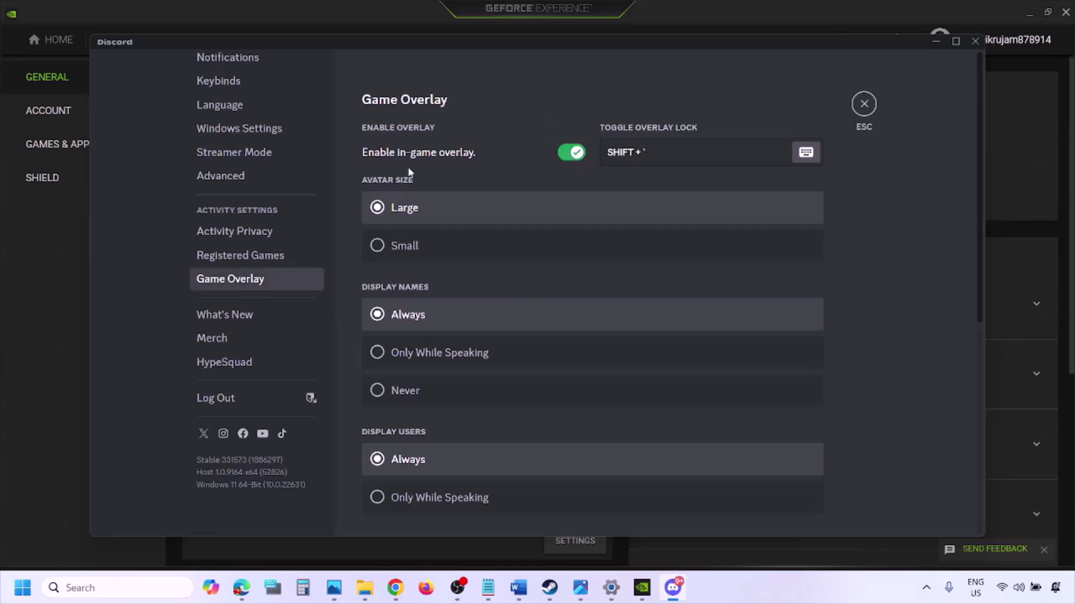
{"action": "left_click", "coordinate": [570, 152]}
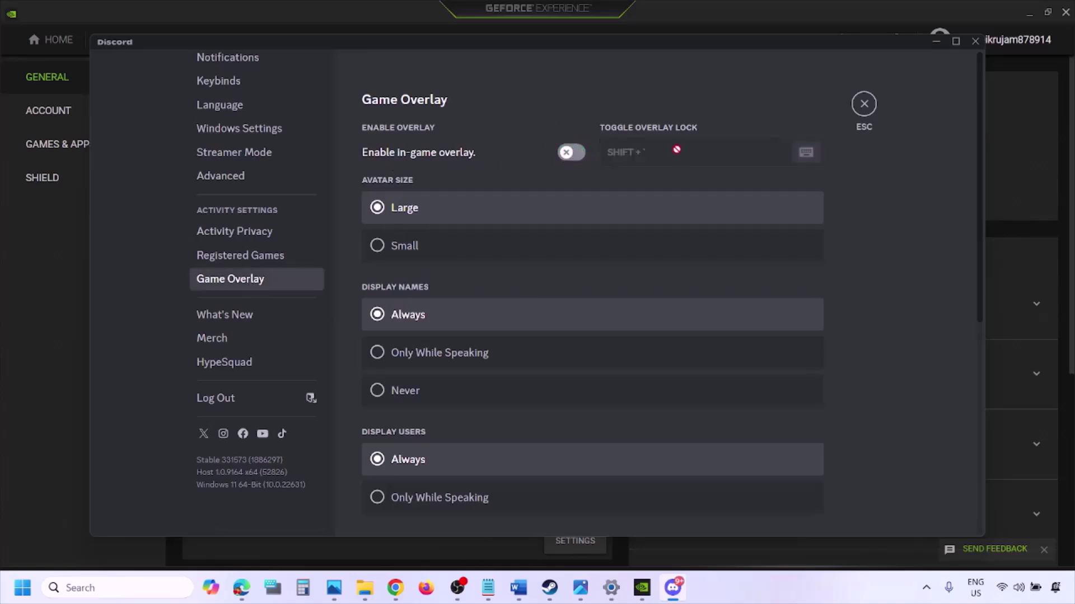
- Switch to GeForce Experience, turn off its in-game overlay, and return to the Word document
{"action": "left_click", "coordinate": [644, 590]}
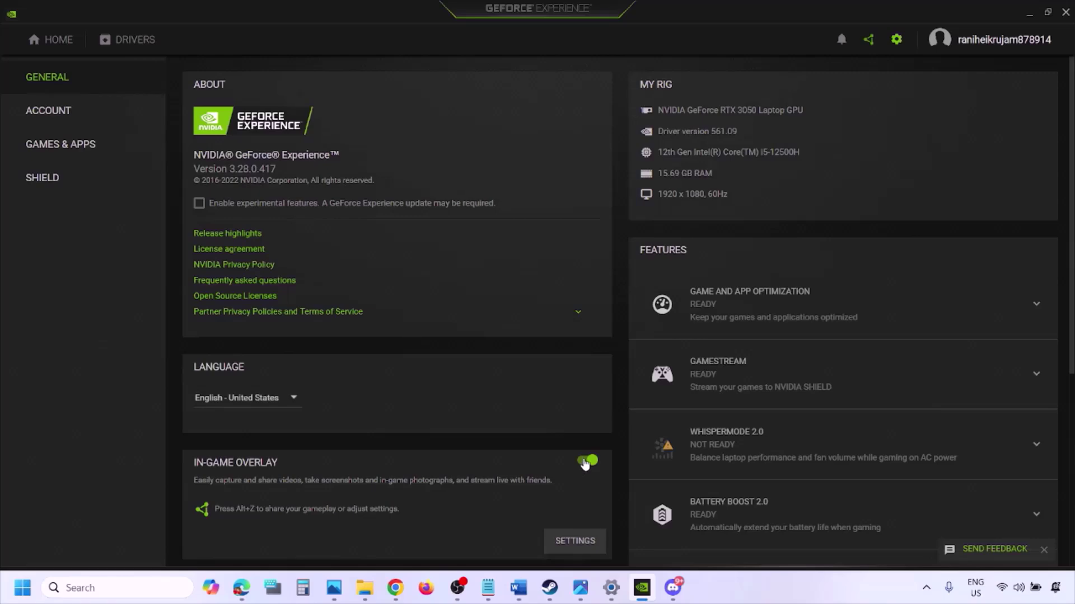
{"action": "left_click", "coordinate": [585, 462]}
{"action": "left_click", "coordinate": [517, 589]}
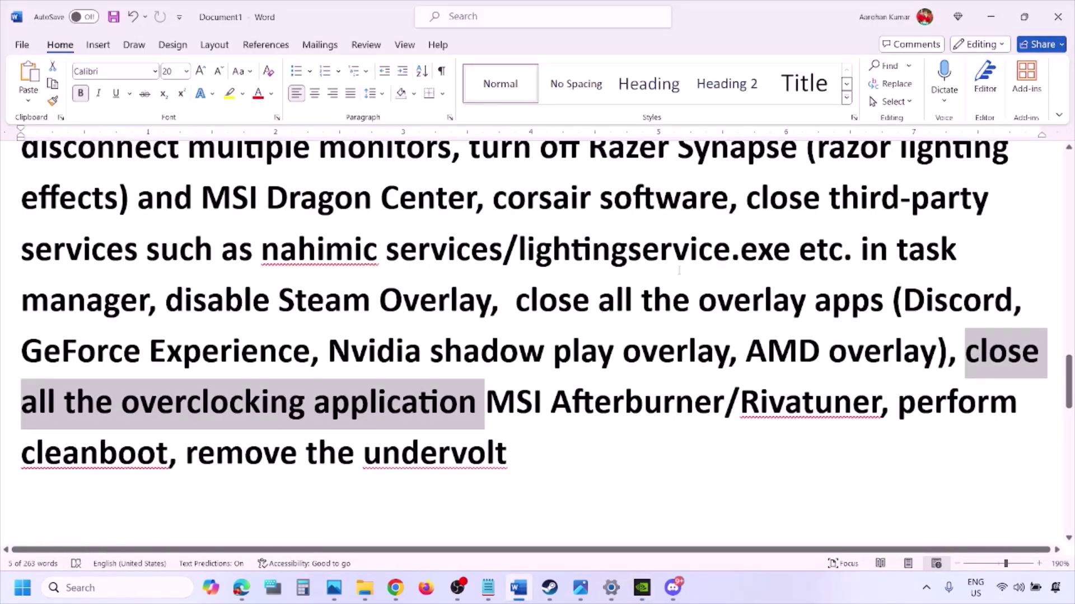
- Highlight the instruction "close all the overlay apps" in Step 9
{"action": "scroll", "coordinate": [771, 197], "scroll_direction": "up", "scroll_amount": 2}
{"action": "scroll", "coordinate": [541, 327], "scroll_direction": "down", "scroll_amount": 2}
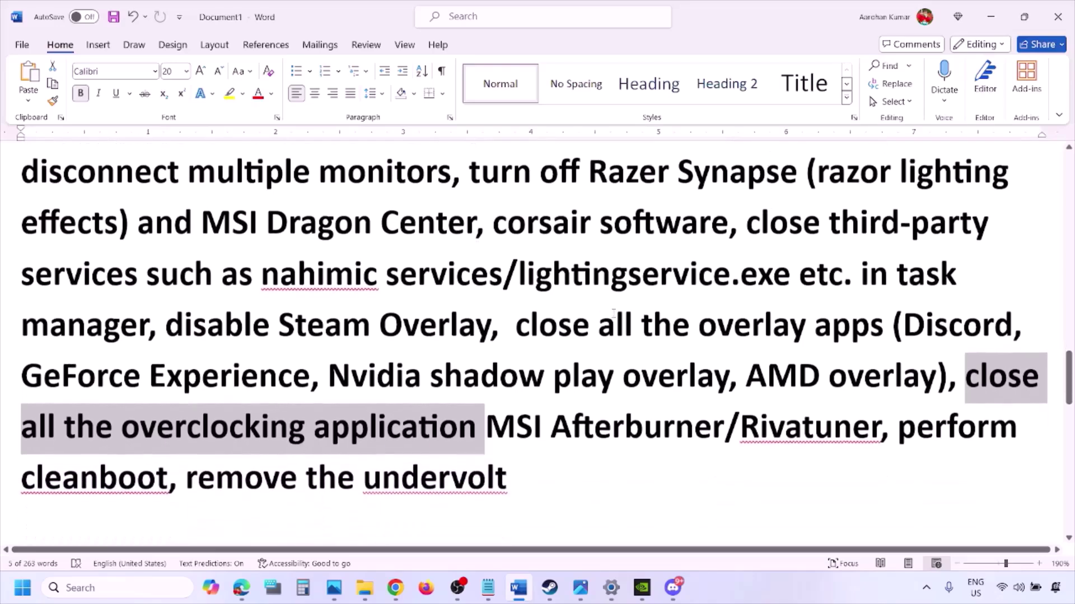
{"action": "left_click_drag", "start_coordinate": [530, 327], "coordinate": [839, 336]}
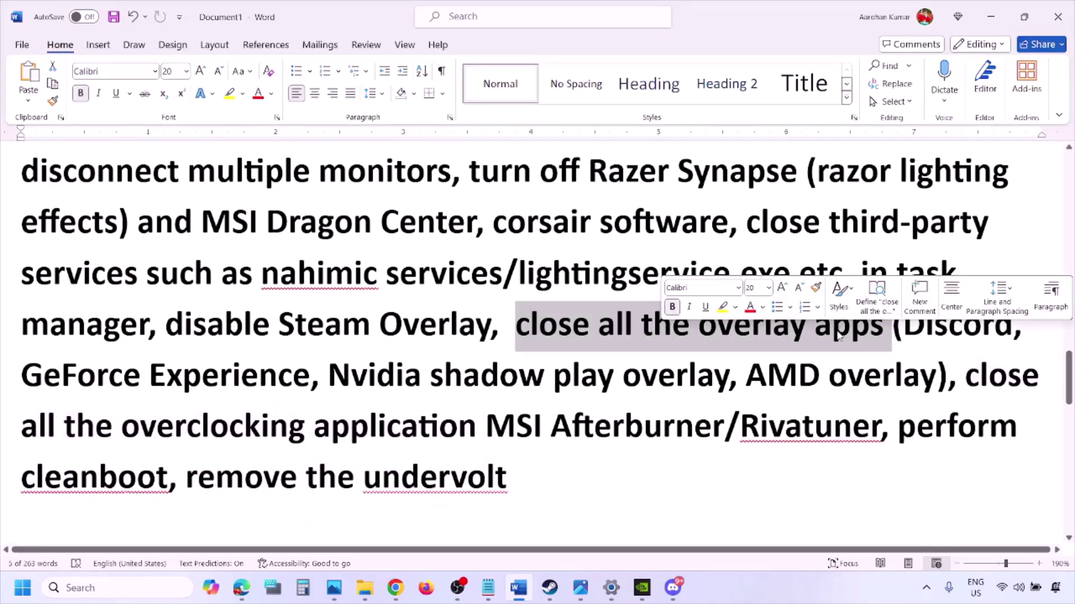
{"action": "left_click", "coordinate": [588, 331]}
{"action": "left_click_drag", "start_coordinate": [518, 330], "coordinate": [890, 336]}
- Quit the Discord and NVIDIA apps running in the system tray
{"action": "left_click", "coordinate": [928, 594]}
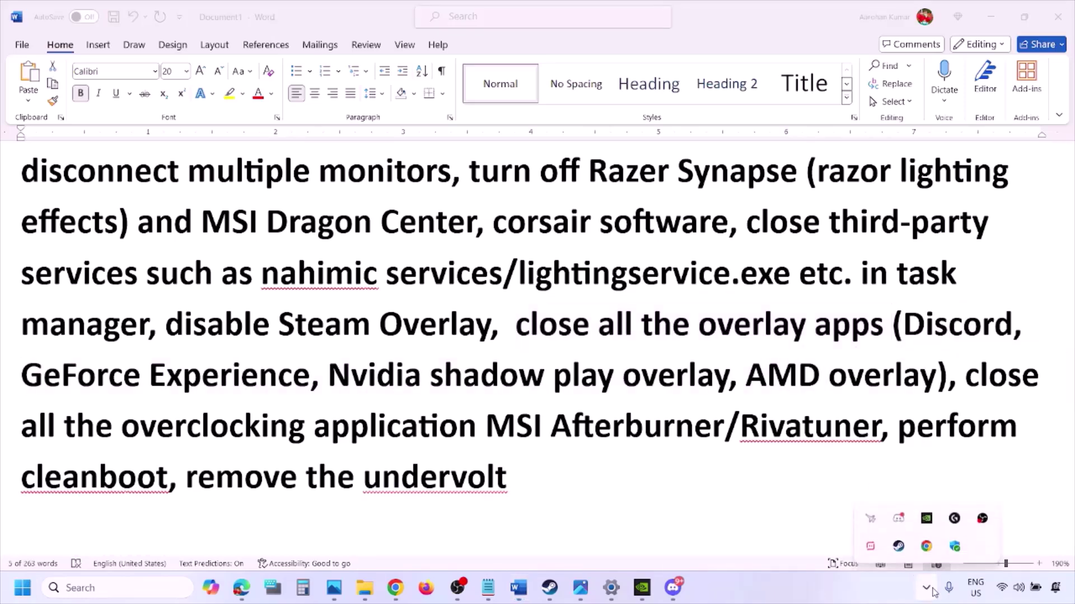
{"action": "right_click", "coordinate": [900, 522]}
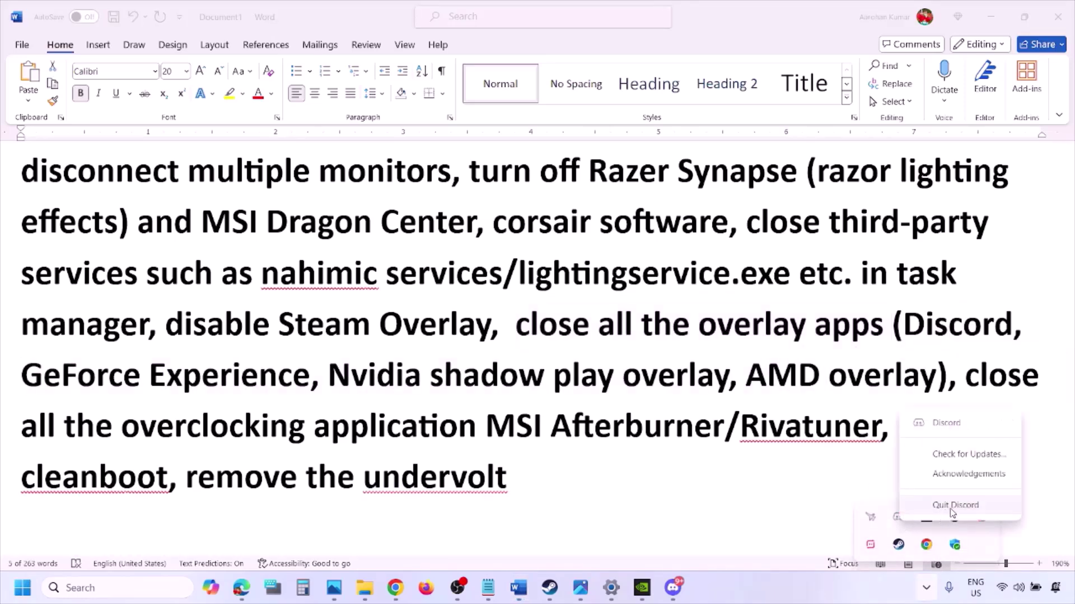
{"action": "left_click", "coordinate": [952, 507]}
{"action": "right_click", "coordinate": [898, 518]}
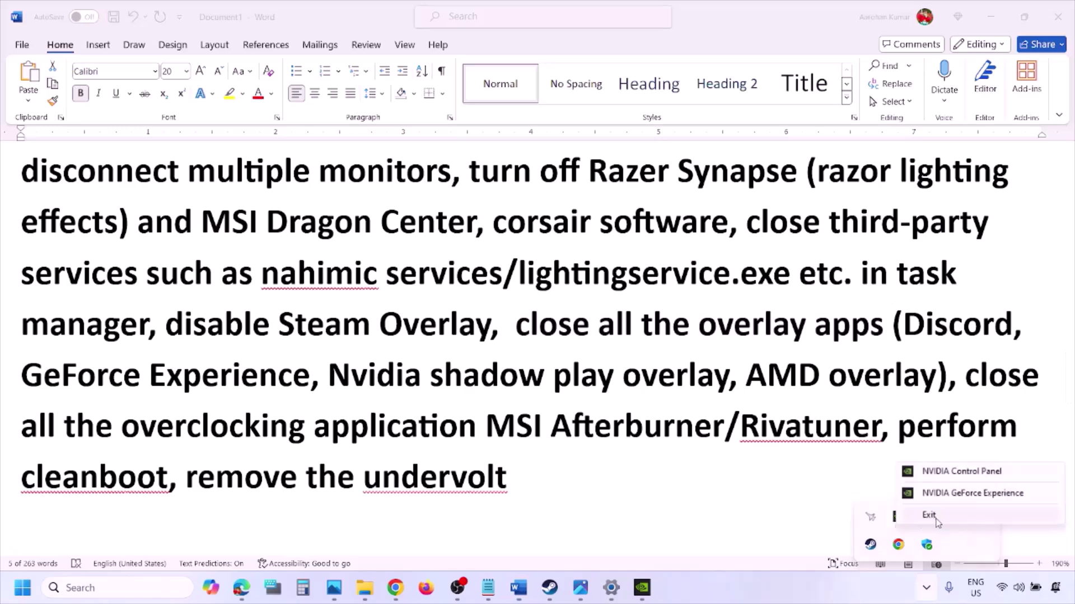
{"action": "left_click", "coordinate": [935, 517]}
- Quit G HUB and the background app with the pink icon in the system tray
{"action": "right_click", "coordinate": [898, 518]}
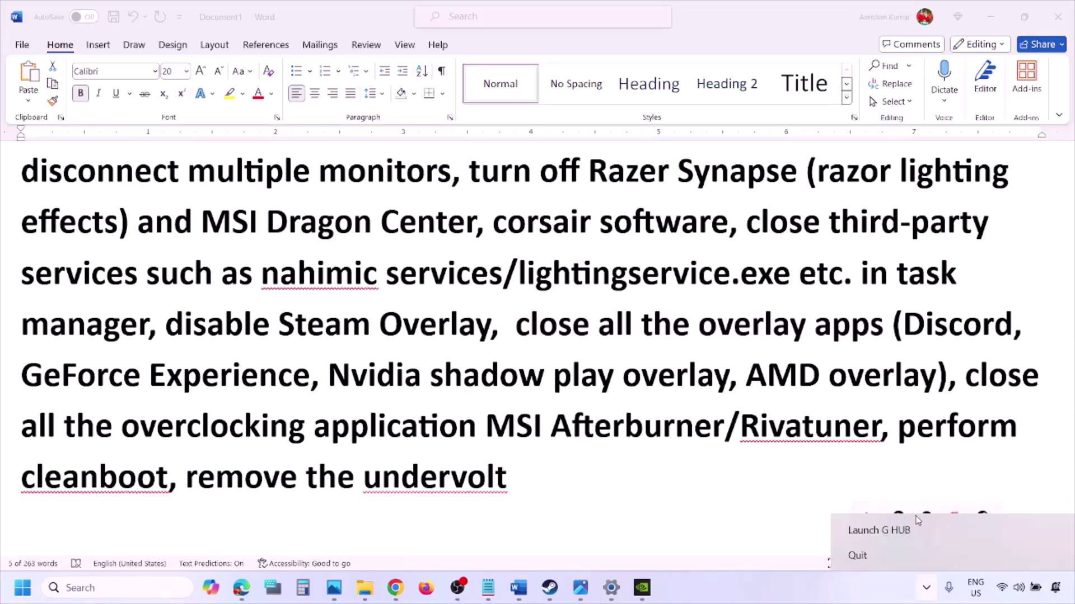
{"action": "left_click", "coordinate": [926, 557]}
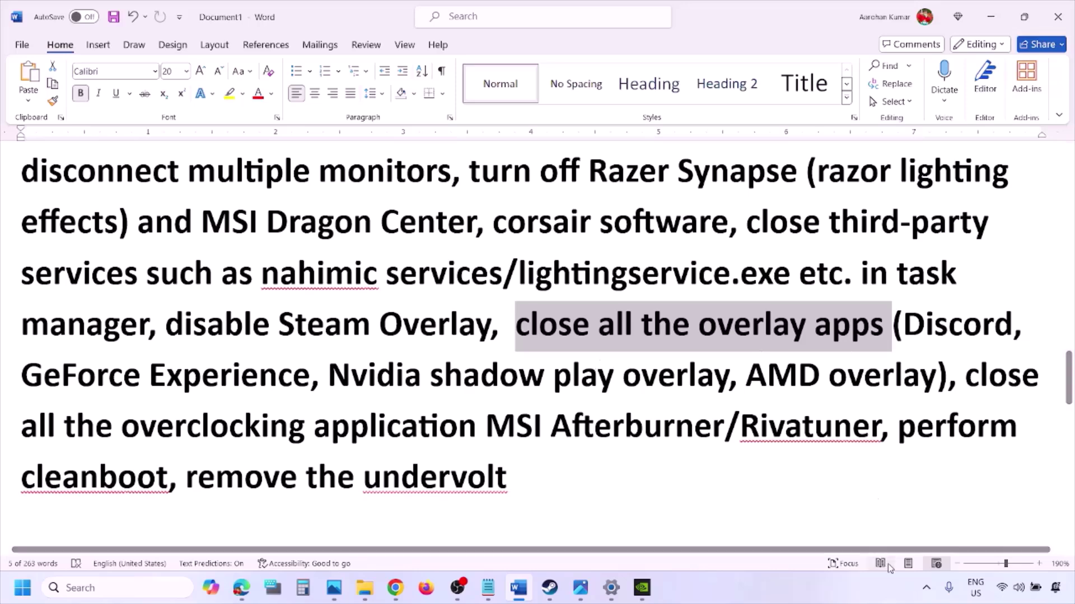
{"action": "left_click", "coordinate": [926, 588]}
{"action": "right_click", "coordinate": [927, 516]}
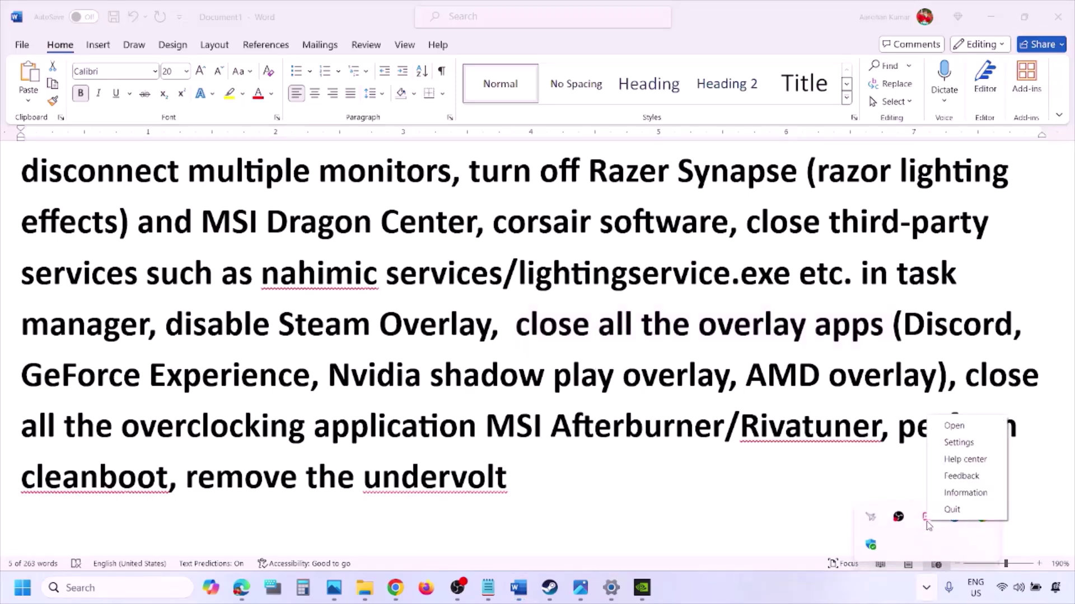
{"action": "left_click", "coordinate": [951, 513]}
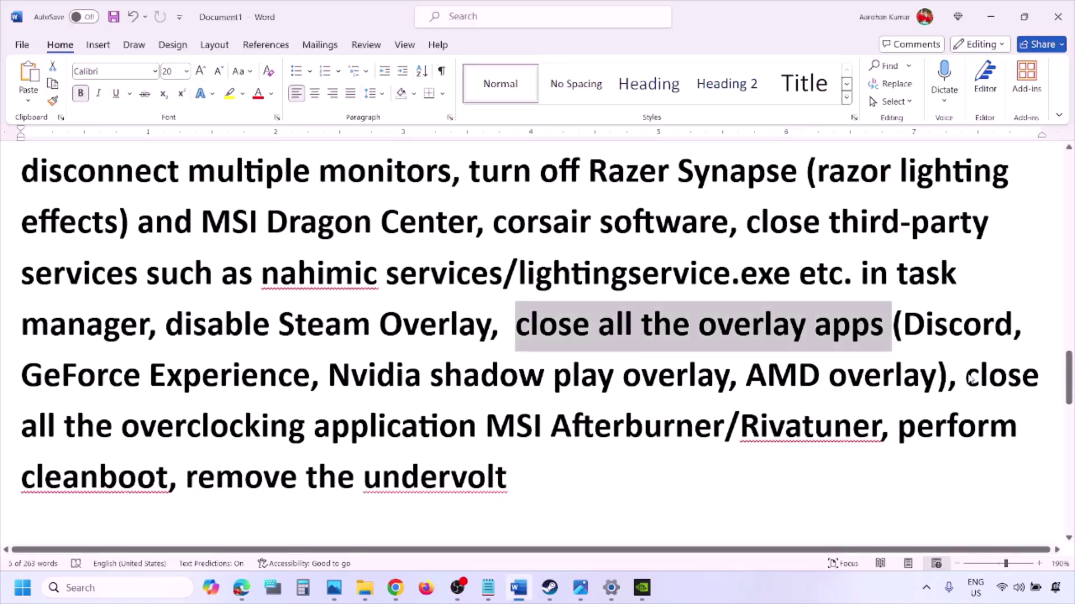
- Highlight the instruction to close all overclocking applications and close MSI Afterburner in the system tray
{"action": "left_click_drag", "start_coordinate": [969, 378], "coordinate": [515, 428]}
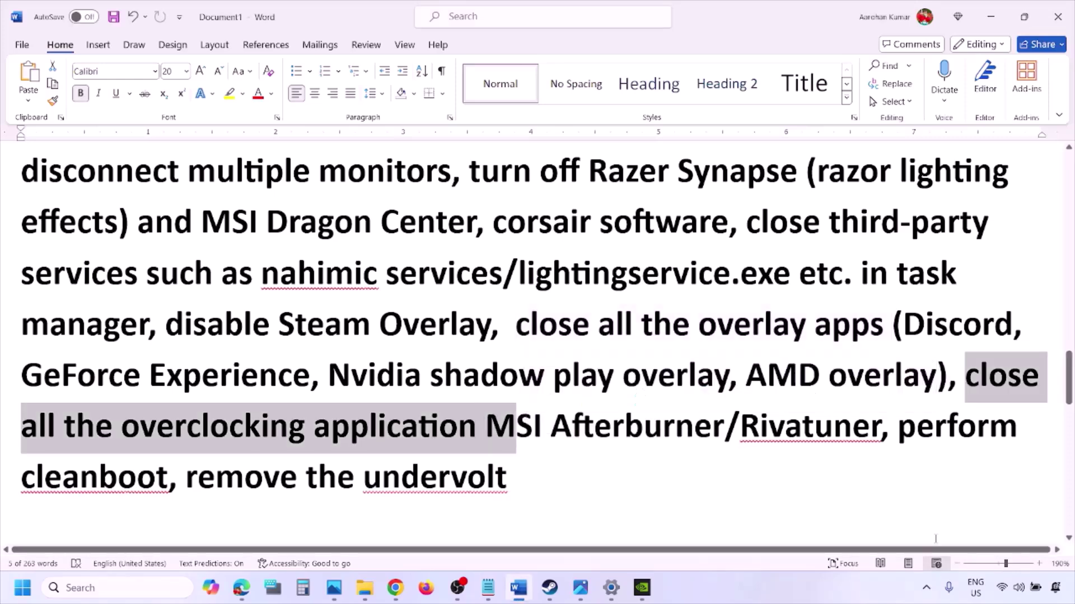
{"action": "left_click", "coordinate": [927, 592]}
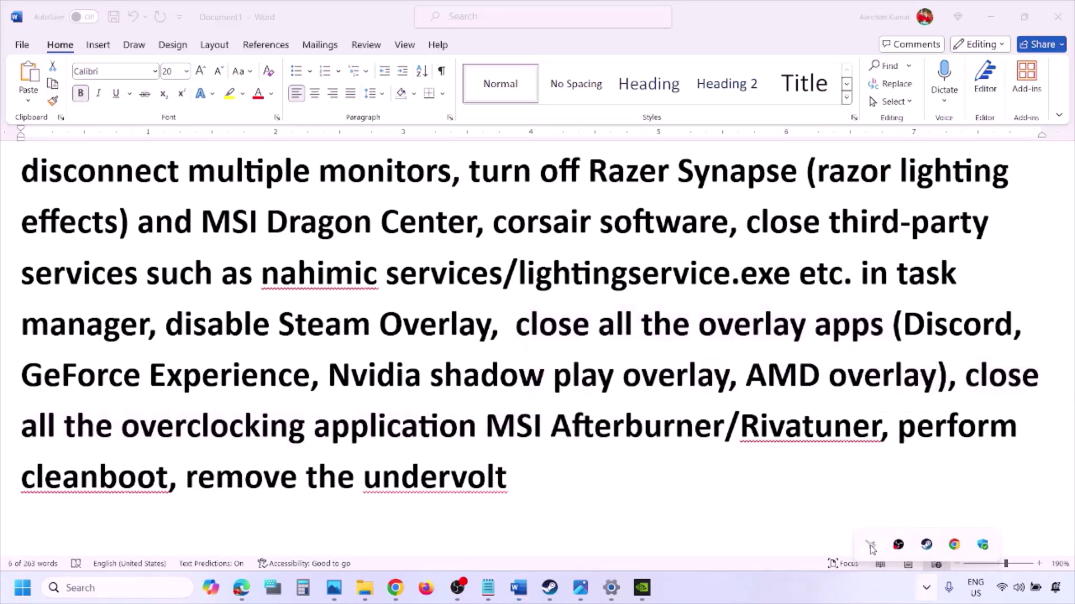
{"action": "right_click", "coordinate": [869, 547]}
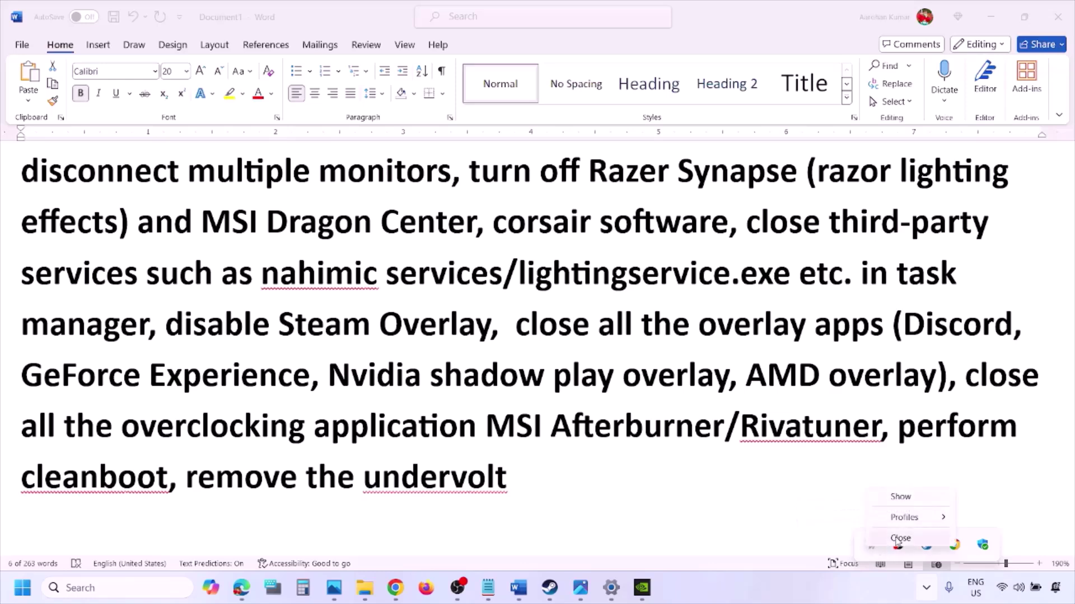
{"action": "left_click", "coordinate": [905, 538]}
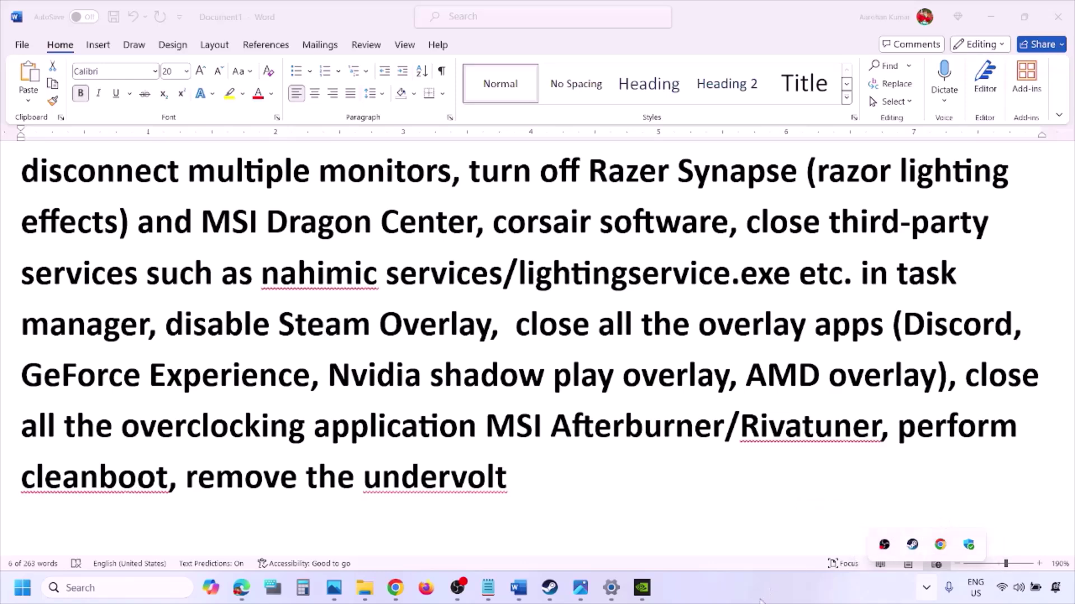
{"action": "left_click", "coordinate": [927, 588]}
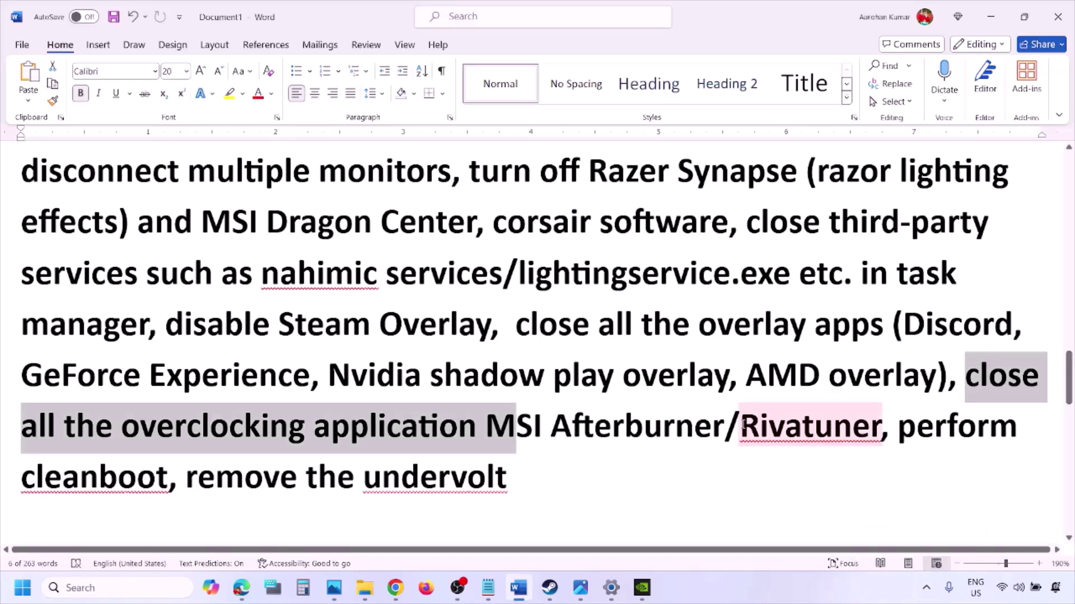